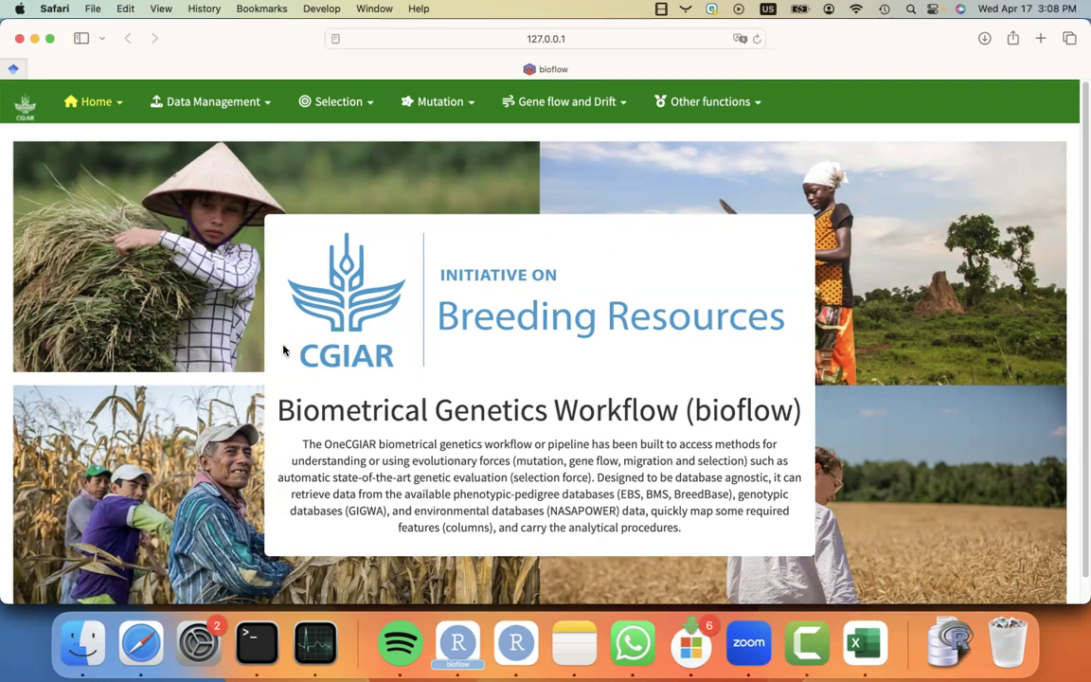
Open the page for retrieving new data.
{"action": "left_click", "coordinate": [224, 113]}
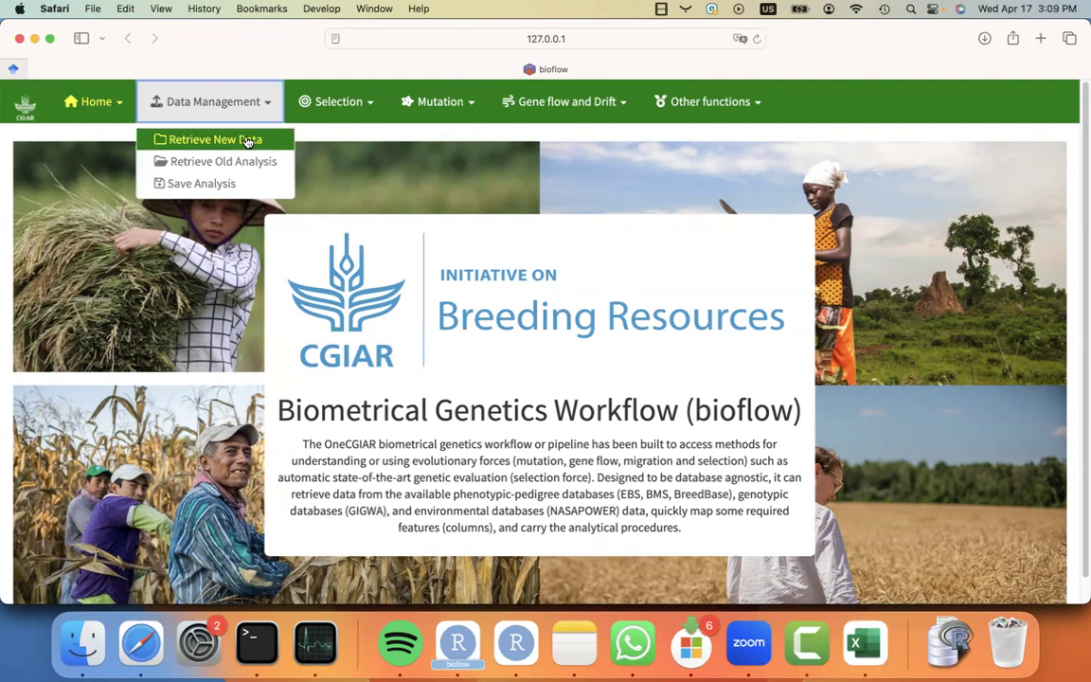
{"action": "left_click", "coordinate": [366, 107]}
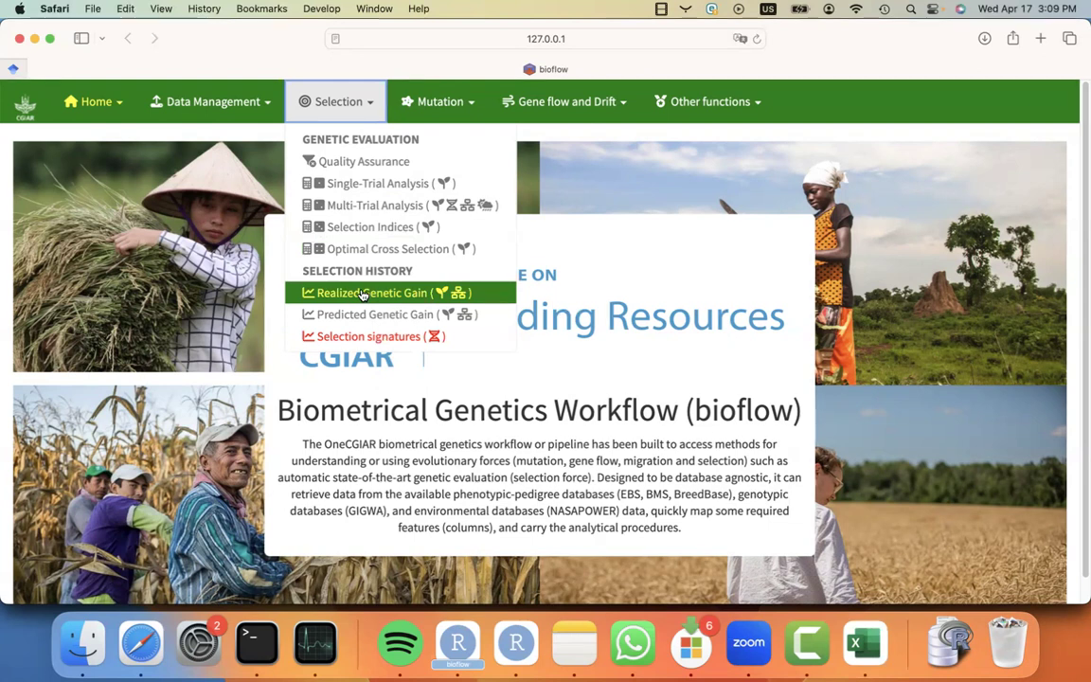
{"action": "left_click", "coordinate": [252, 104]}
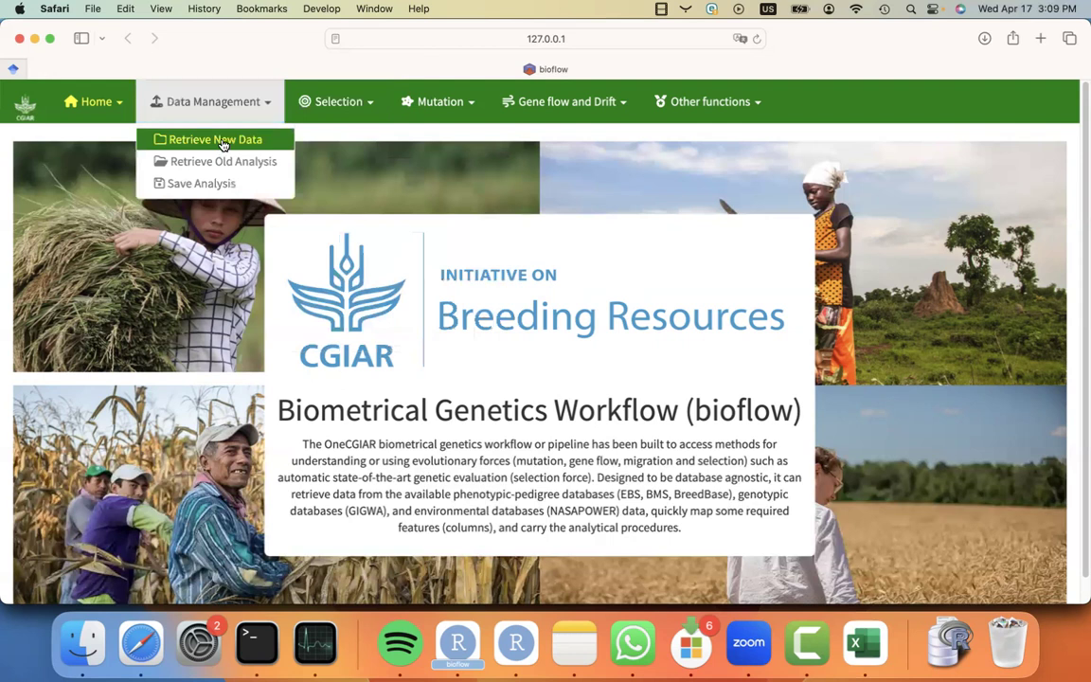
{"action": "left_click", "coordinate": [222, 142]}
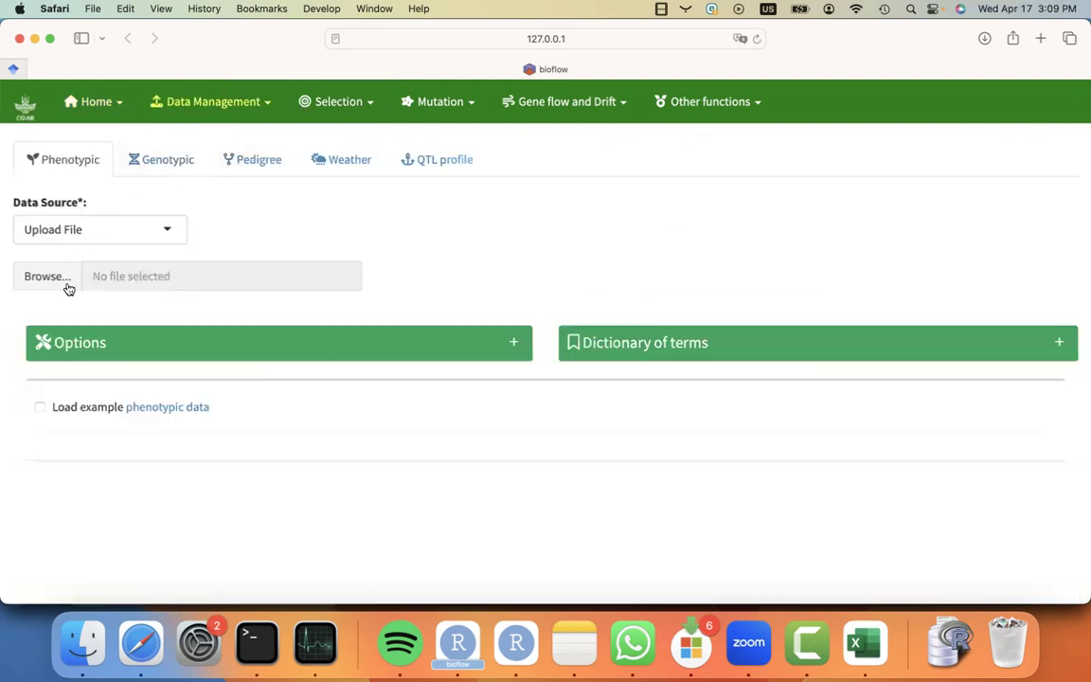
Load the example phenotypic data and map the designation column to Hybrid.
{"action": "left_click", "coordinate": [39, 406]}
{"action": "scroll", "coordinate": [18, 426], "scroll_direction": "down", "scroll_amount": 10}
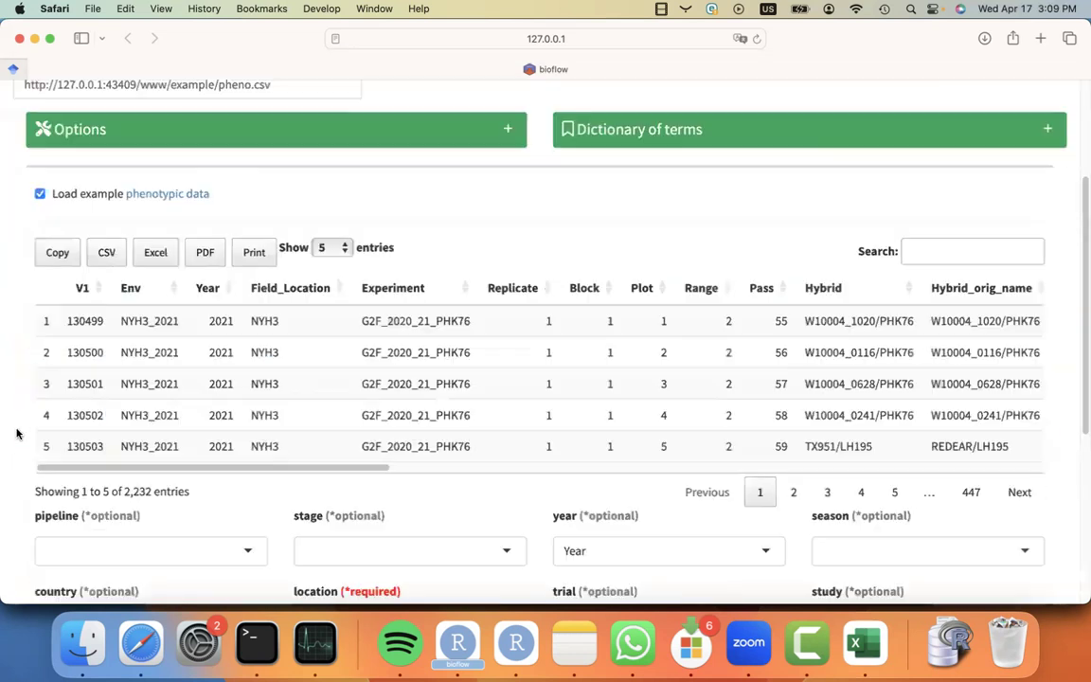
{"action": "left_click", "coordinate": [101, 436]}
{"action": "type", "text": "hybr"}
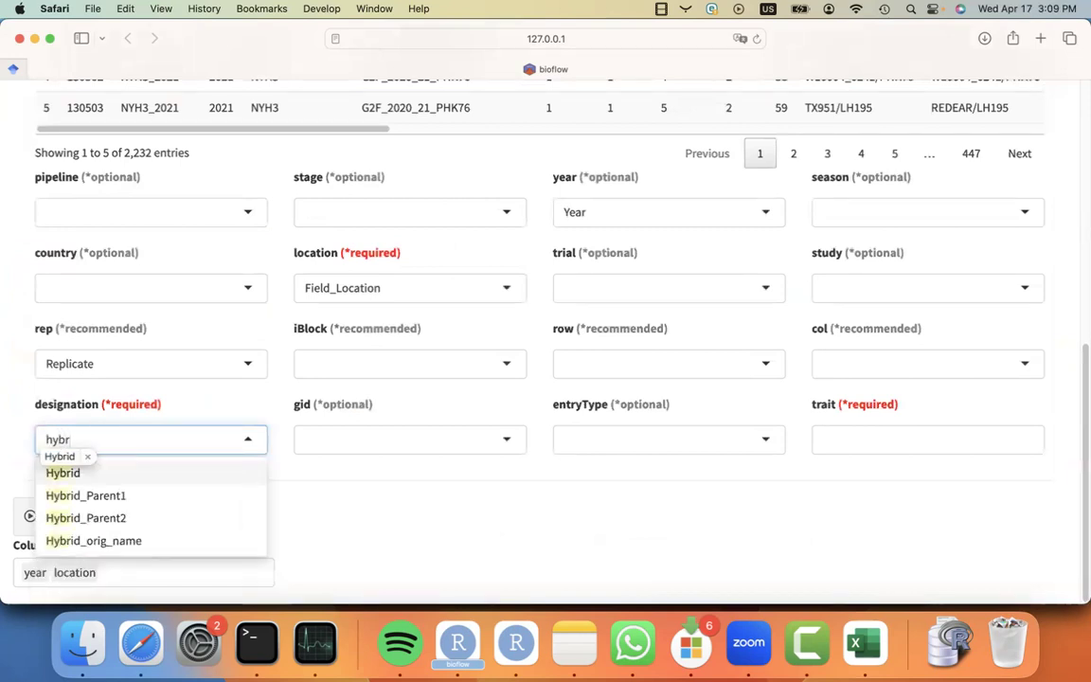
{"action": "left_click", "coordinate": [166, 473]}
Select Yield_Mg_ha and Ear_Height_cm as the traits.
{"action": "left_click", "coordinate": [834, 440]}
{"action": "scroll", "coordinate": [847, 523], "scroll_direction": "down", "scroll_amount": 10}
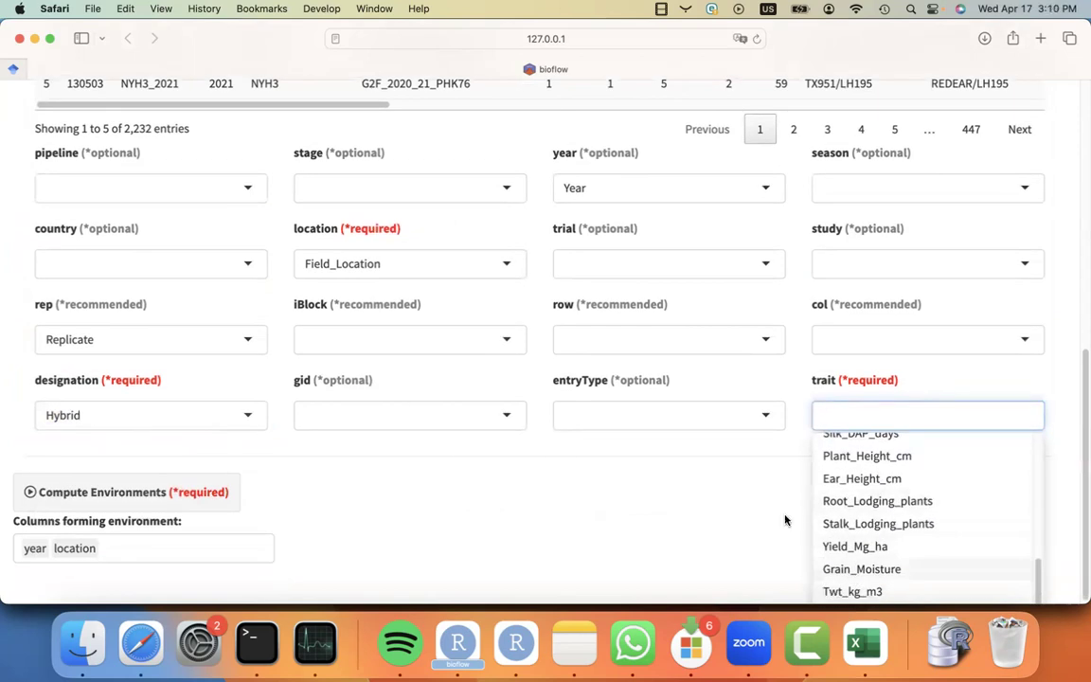
{"action": "left_click", "coordinate": [857, 546]}
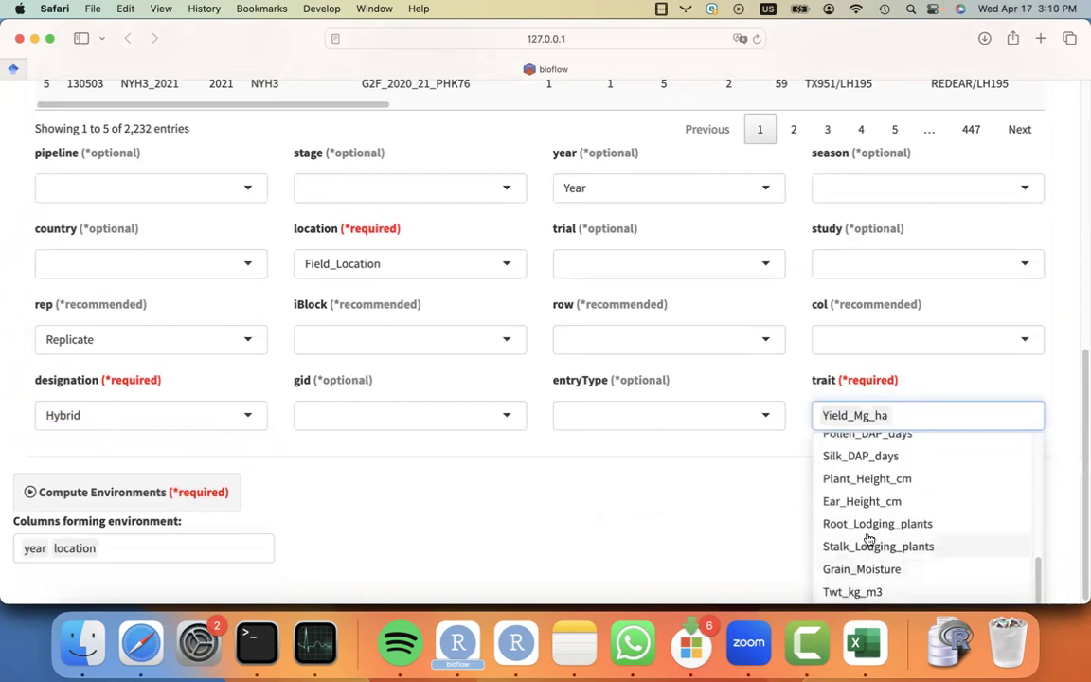
{"action": "left_click", "coordinate": [860, 501]}
{"action": "left_click", "coordinate": [640, 535]}
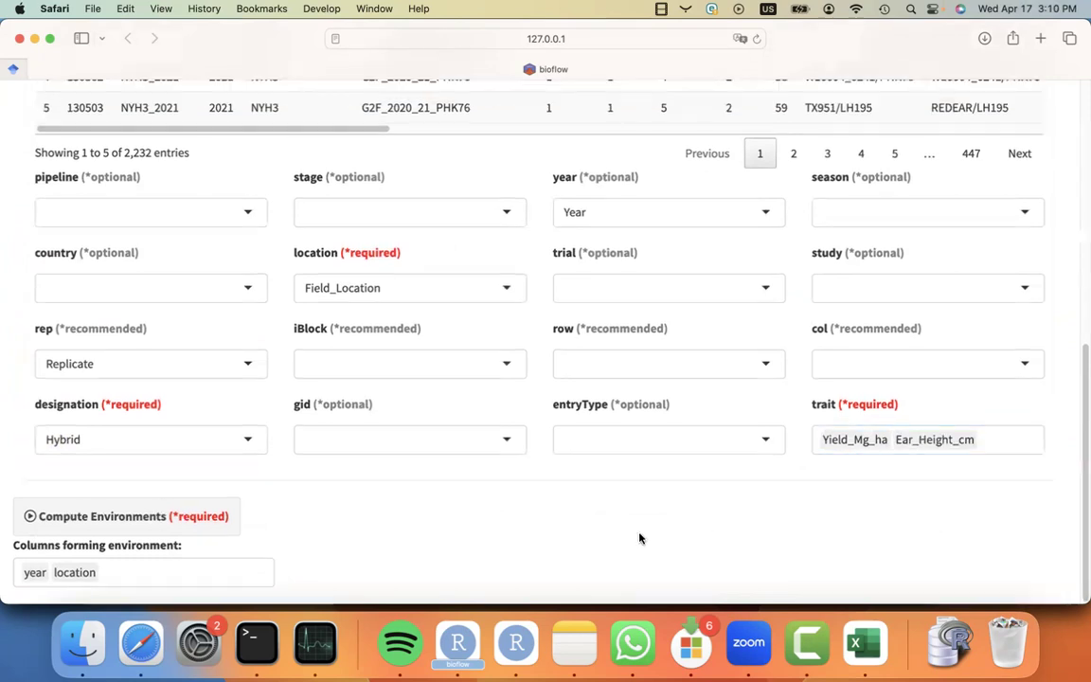
Map the iBlock column to Block.
{"action": "scroll", "coordinate": [594, 515], "scroll_direction": "up", "scroll_amount": 5}
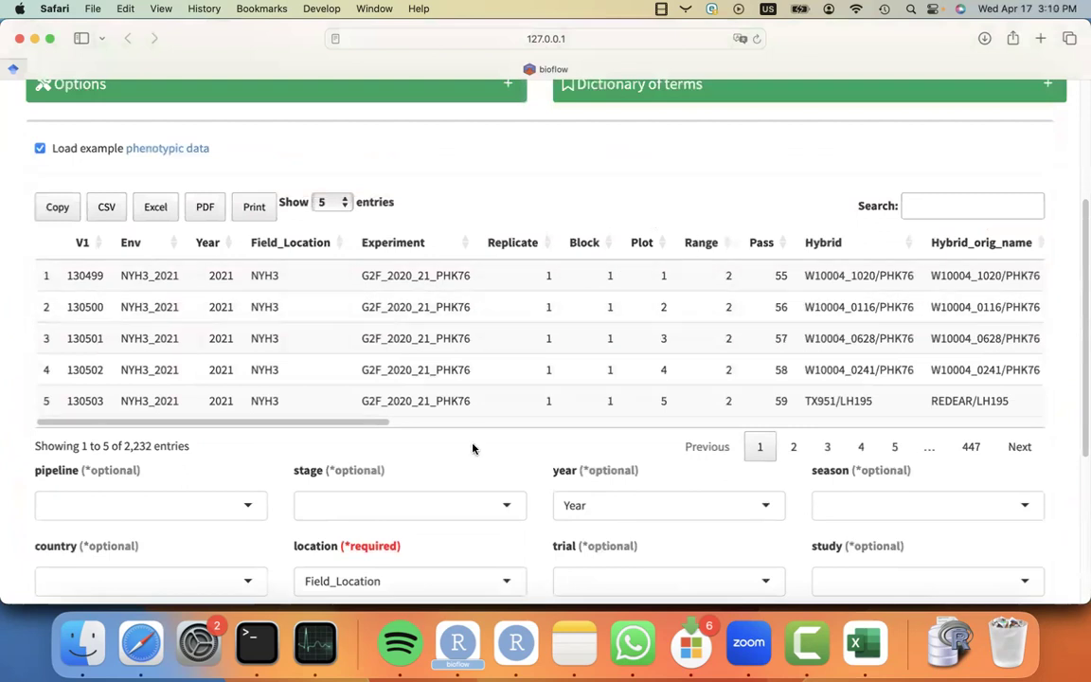
{"action": "scroll", "coordinate": [473, 446], "scroll_direction": "down", "scroll_amount": 3}
{"action": "scroll", "coordinate": [473, 448], "scroll_direction": "down", "scroll_amount": 3}
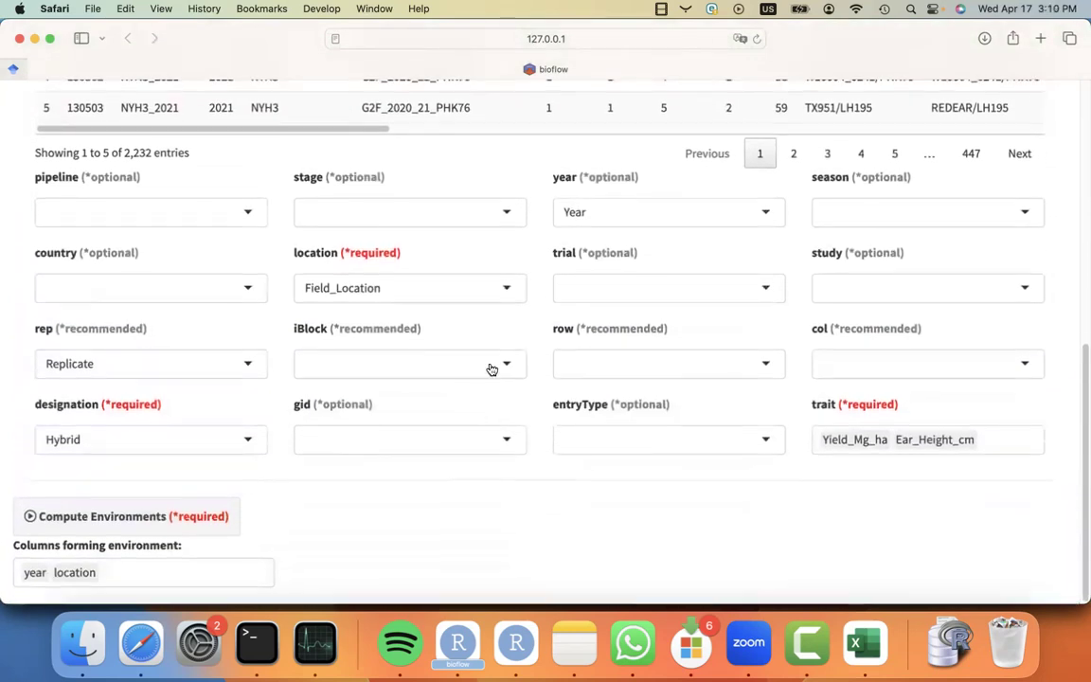
{"action": "left_click", "coordinate": [491, 367]}
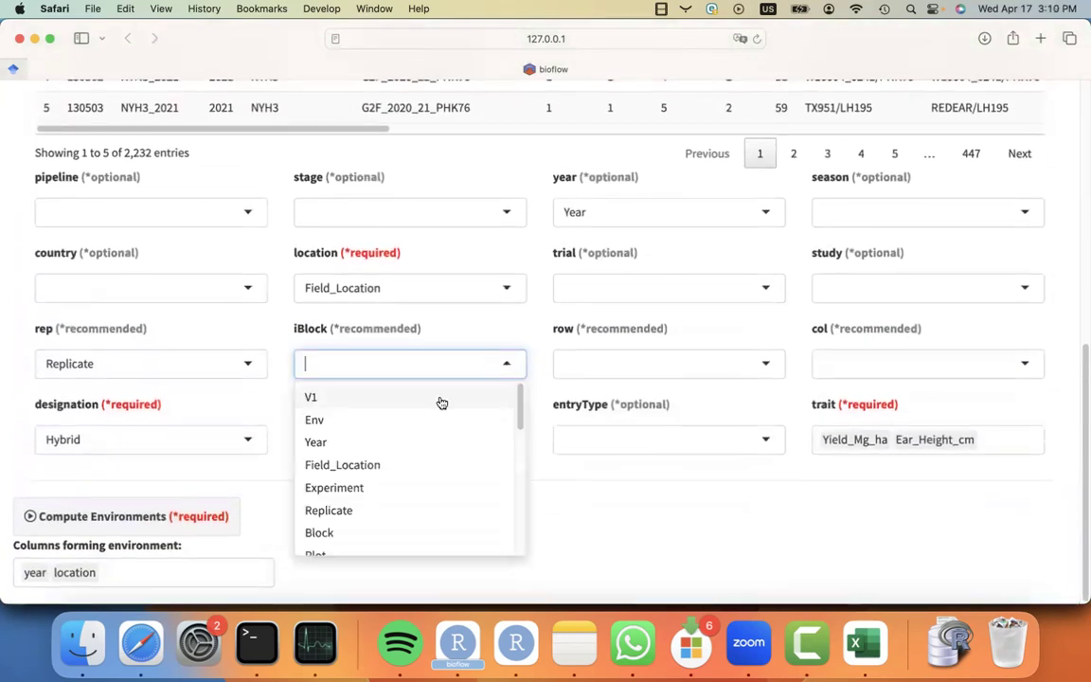
{"action": "left_click", "coordinate": [380, 530]}
Map the row column to Range and the col column to Pass.
{"action": "left_click", "coordinate": [711, 369]}
{"action": "scroll", "coordinate": [685, 497], "scroll_direction": "down", "scroll_amount": 3}
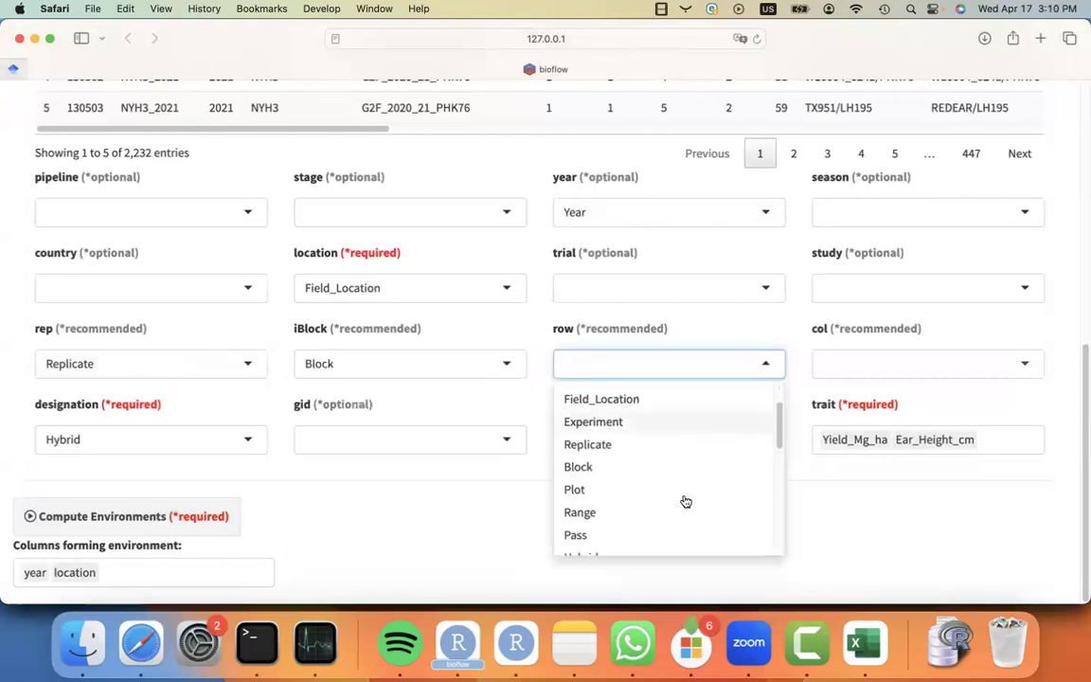
{"action": "left_click", "coordinate": [658, 493]}
{"action": "left_click", "coordinate": [877, 375]}
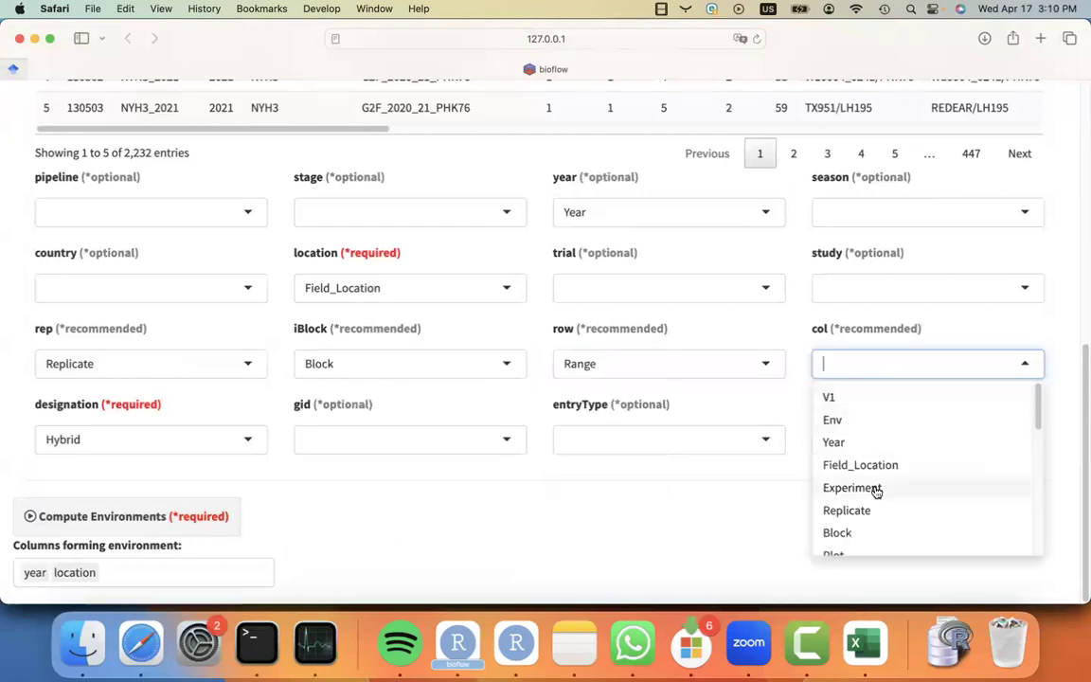
{"action": "scroll", "coordinate": [878, 508], "scroll_direction": "down", "scroll_amount": 1}
{"action": "left_click", "coordinate": [845, 540]}
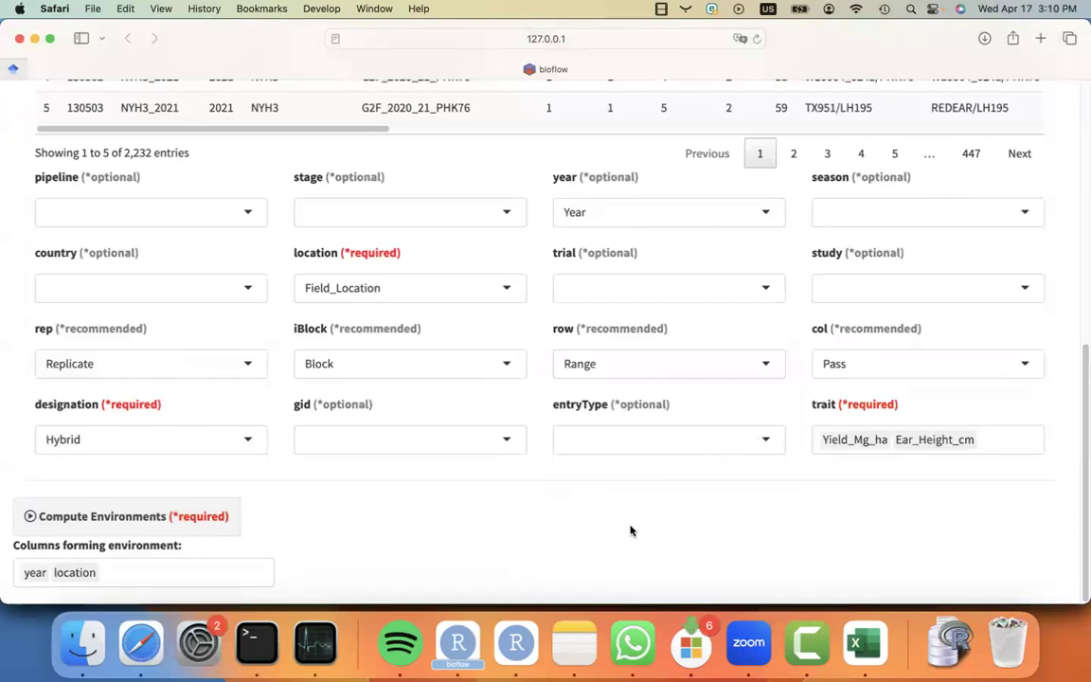
Map the trial column to Experiment.
{"action": "scroll", "coordinate": [434, 533], "scroll_direction": "up", "scroll_amount": 10}
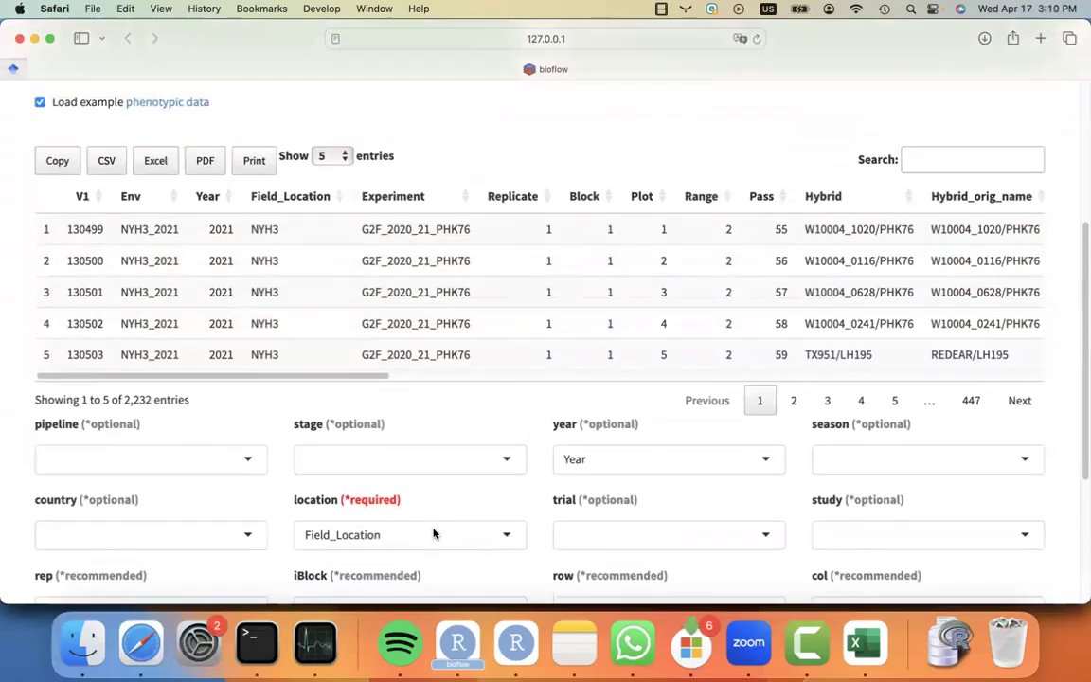
{"action": "scroll", "coordinate": [433, 533], "scroll_direction": "down", "scroll_amount": 10}
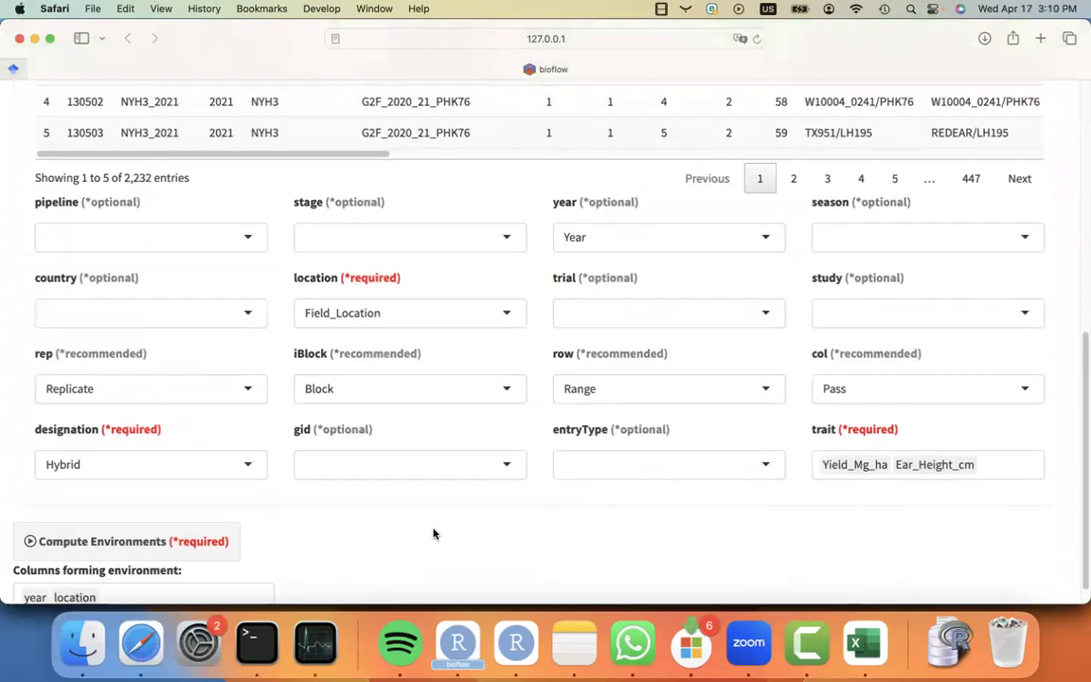
{"action": "left_click", "coordinate": [686, 320]}
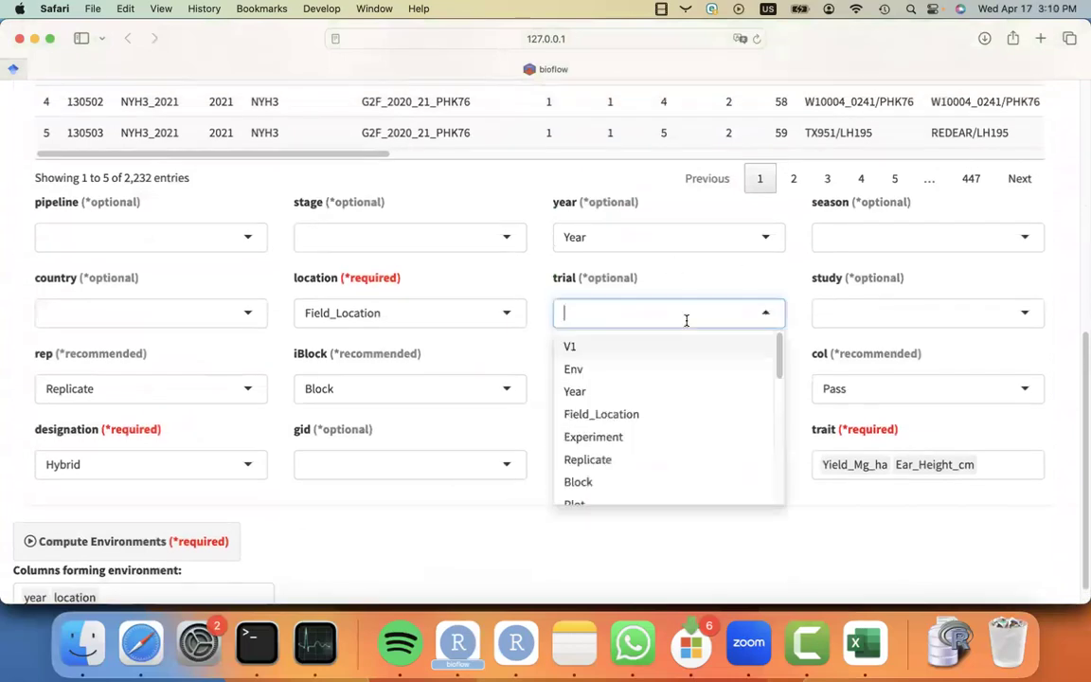
{"action": "left_click", "coordinate": [653, 435]}
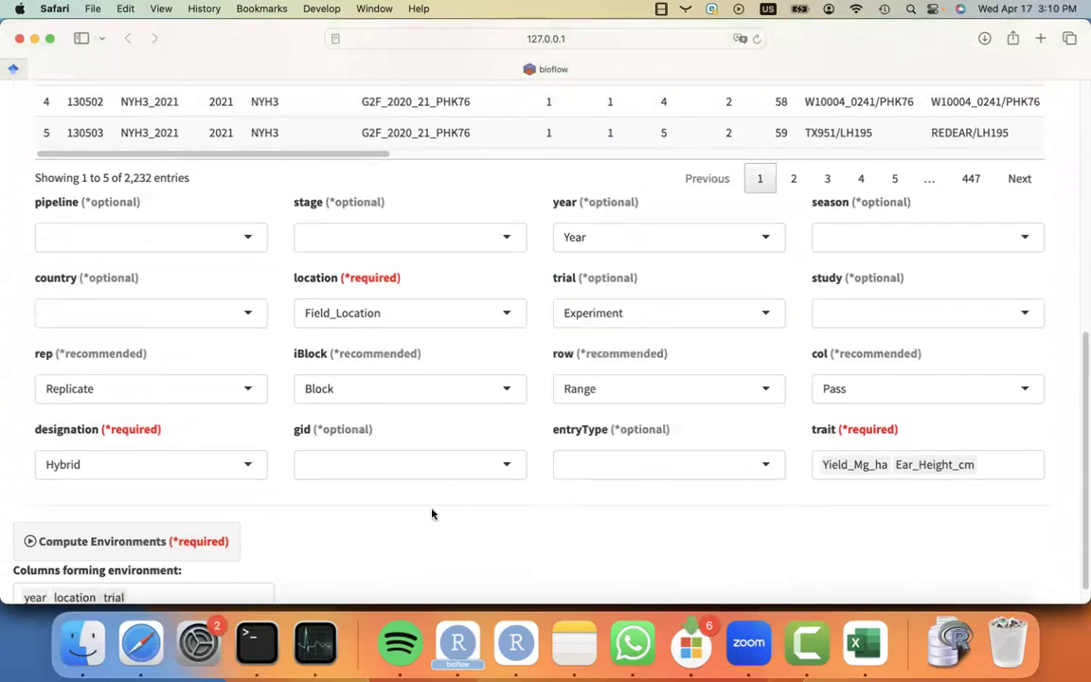
Compute environments from the year, location and trial columns.
{"action": "scroll", "coordinate": [433, 511], "scroll_direction": "down", "scroll_amount": 1}
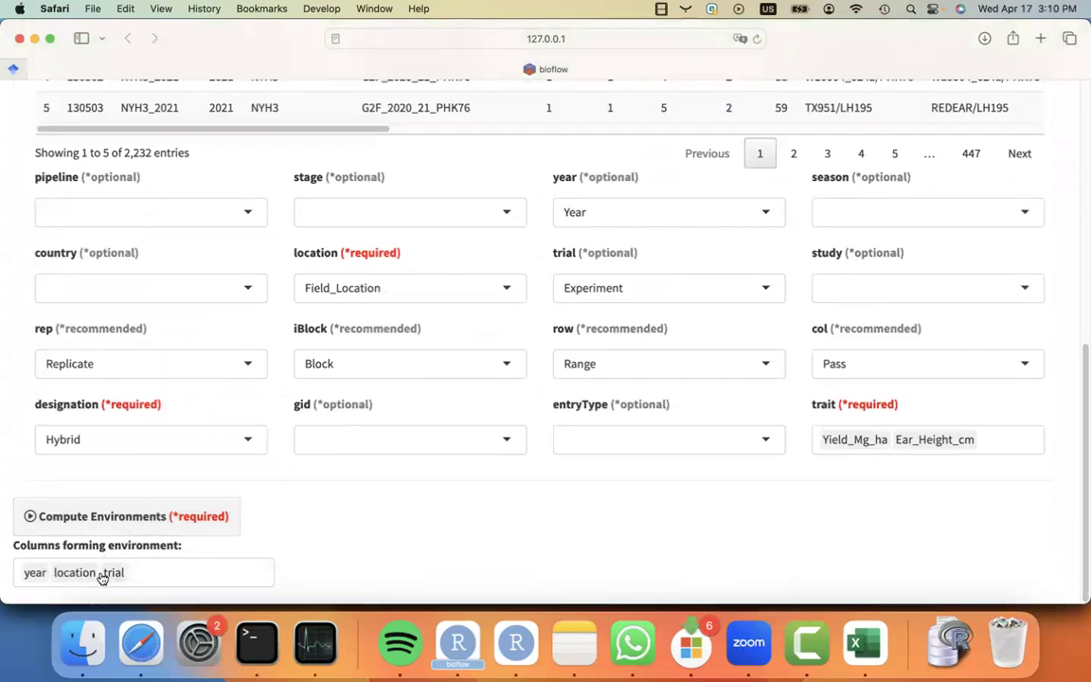
{"action": "left_click", "coordinate": [134, 519]}
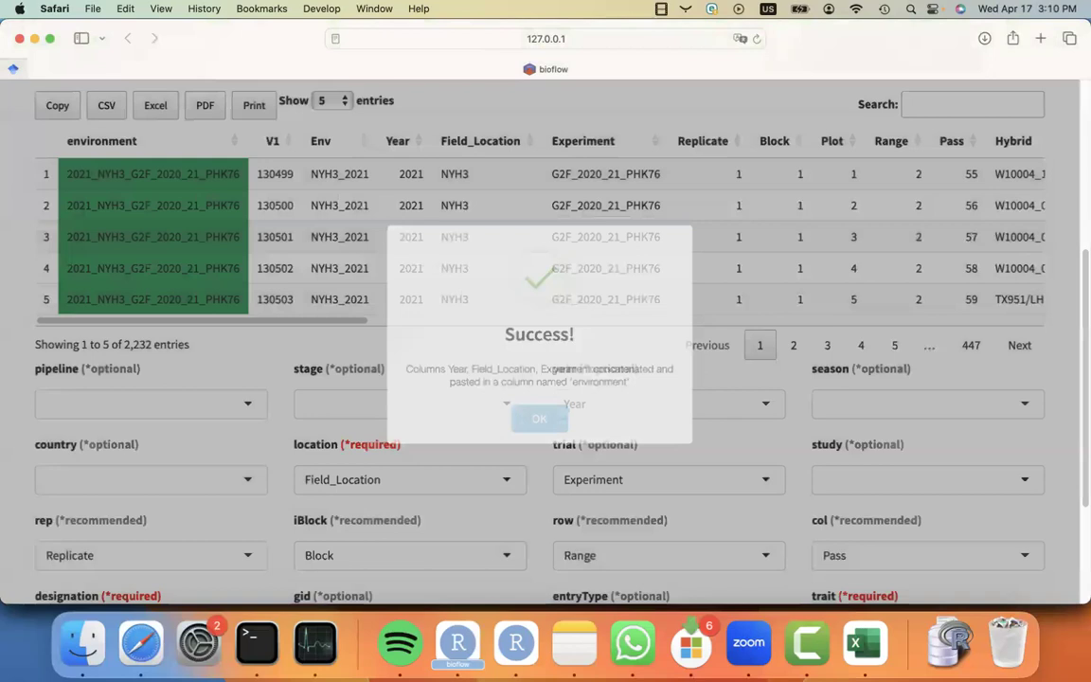
{"action": "scroll", "coordinate": [159, 338], "scroll_direction": "up", "scroll_amount": 2}
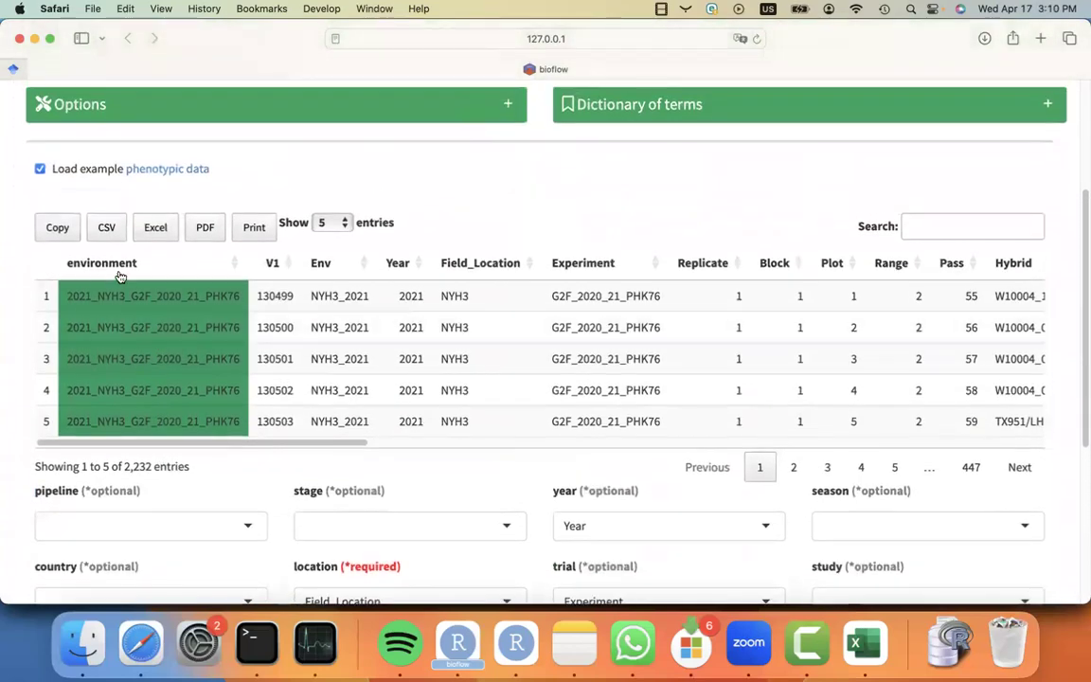
{"action": "scroll", "coordinate": [90, 253], "scroll_direction": "up", "scroll_amount": 5}
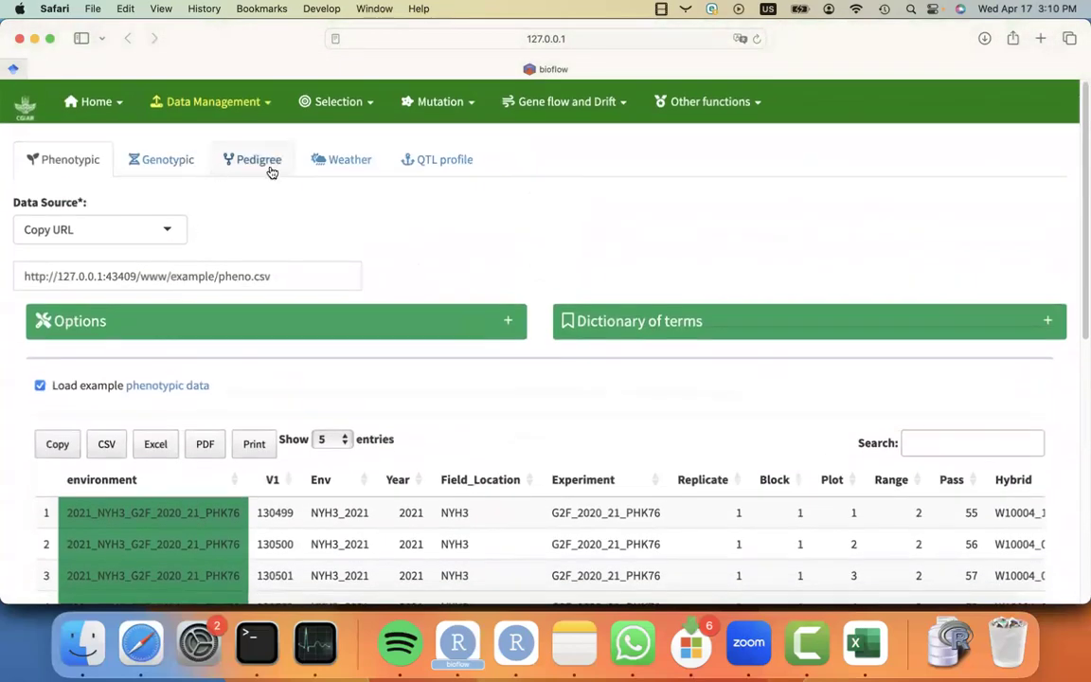
Load the example pedigree data and map its designation column to Hybrid.
{"action": "left_click", "coordinate": [269, 169]}
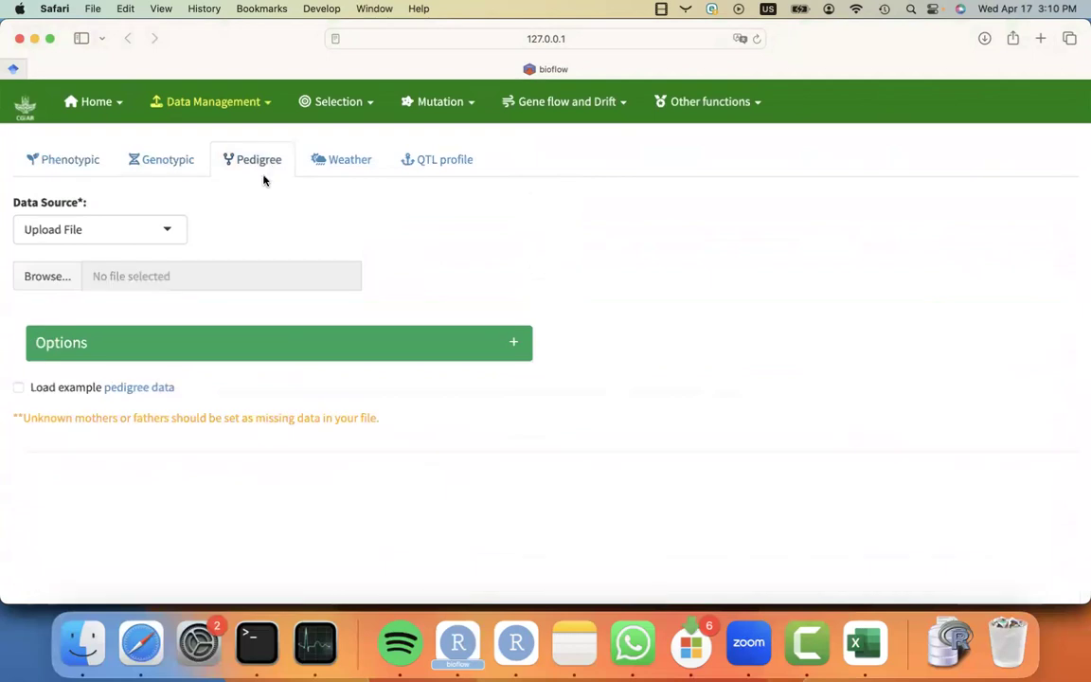
{"action": "left_click", "coordinate": [19, 388]}
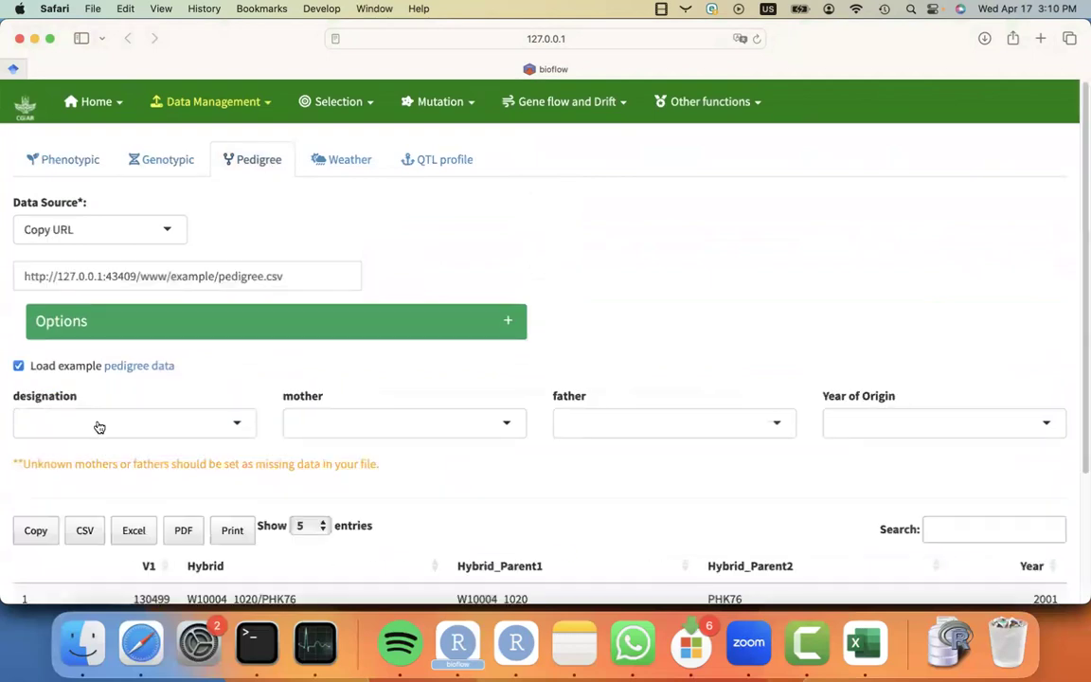
{"action": "left_click", "coordinate": [183, 434]}
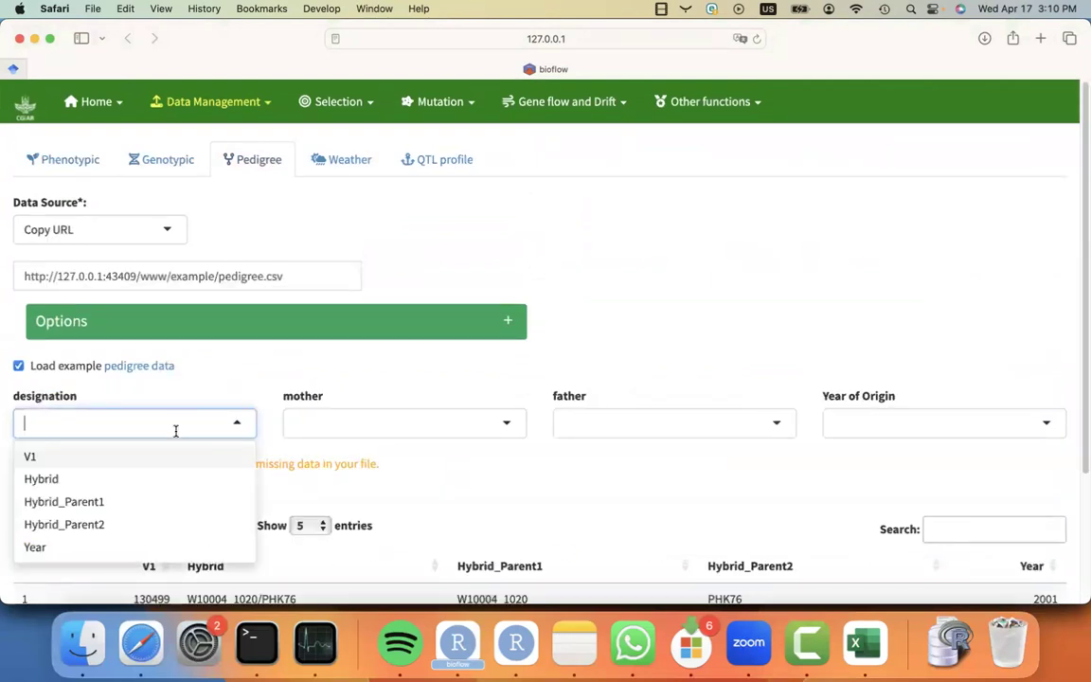
{"action": "left_click", "coordinate": [121, 483]}
Map mother to Hybrid_Parent1 and father to Hybrid_Parent2 in the pedigree data.
{"action": "left_click", "coordinate": [367, 431]}
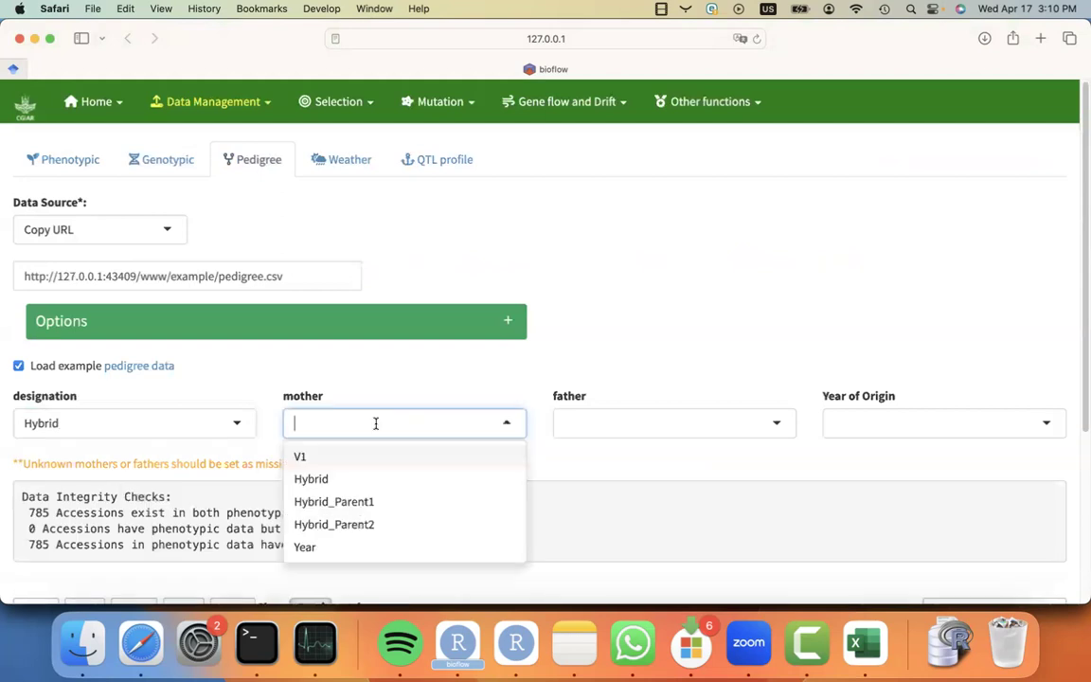
{"action": "left_click", "coordinate": [365, 499]}
{"action": "left_click", "coordinate": [609, 431]}
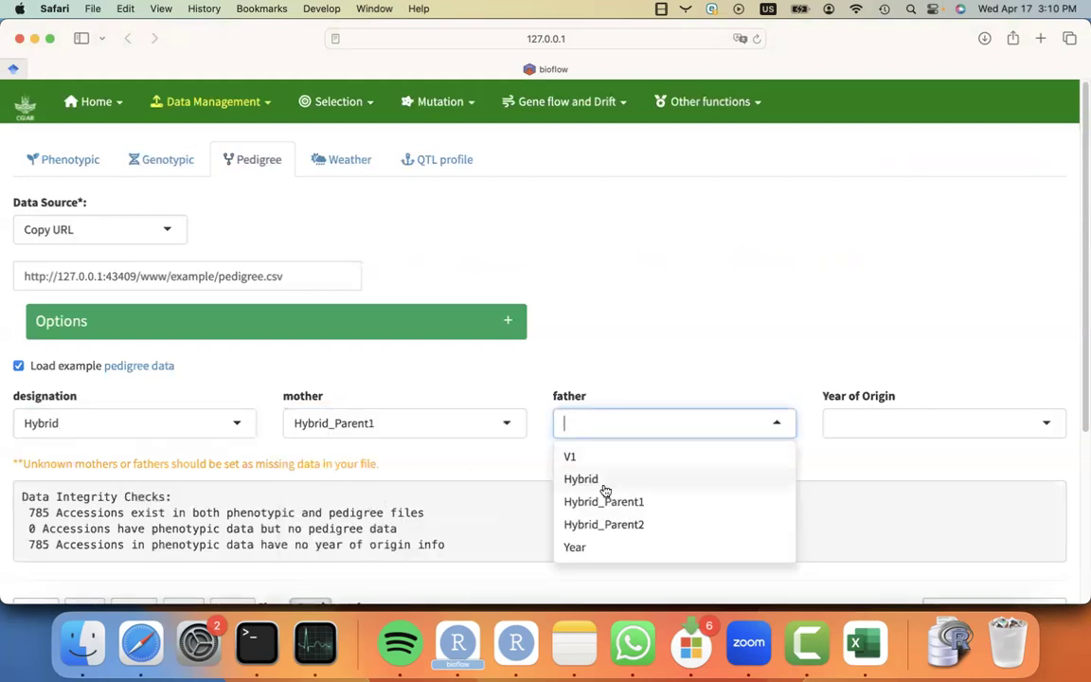
{"action": "left_click", "coordinate": [604, 521]}
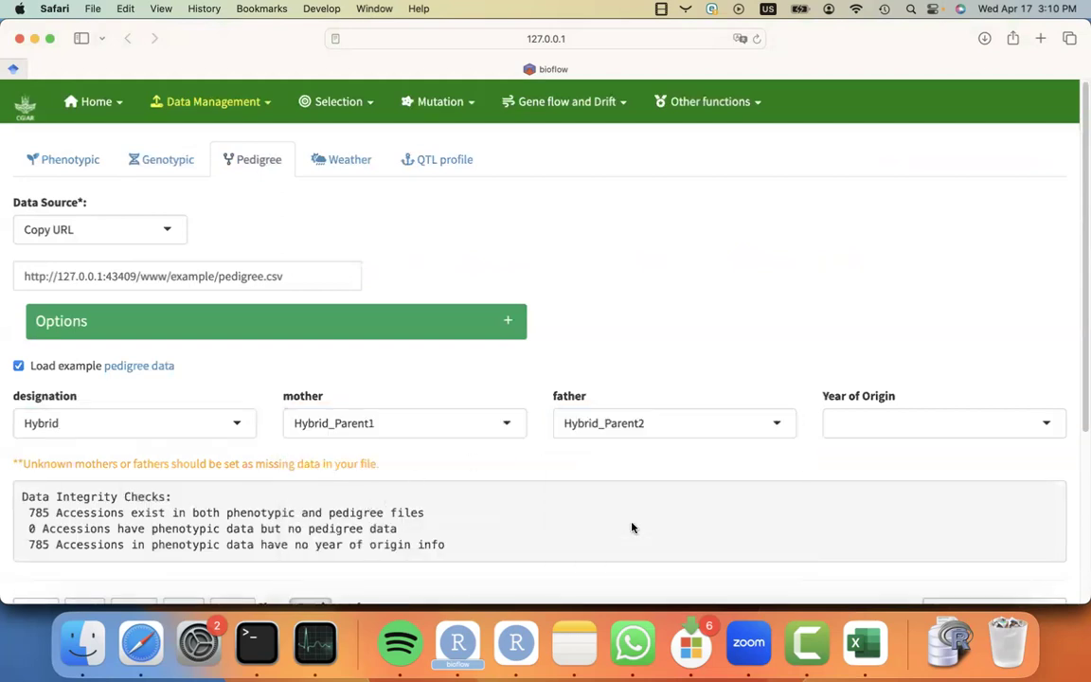
Map the pedigree Year of Origin column to Year.
{"action": "left_click", "coordinate": [872, 442]}
{"action": "left_click", "coordinate": [879, 548]}
{"action": "scroll", "coordinate": [8, 445], "scroll_direction": "down", "scroll_amount": 2}
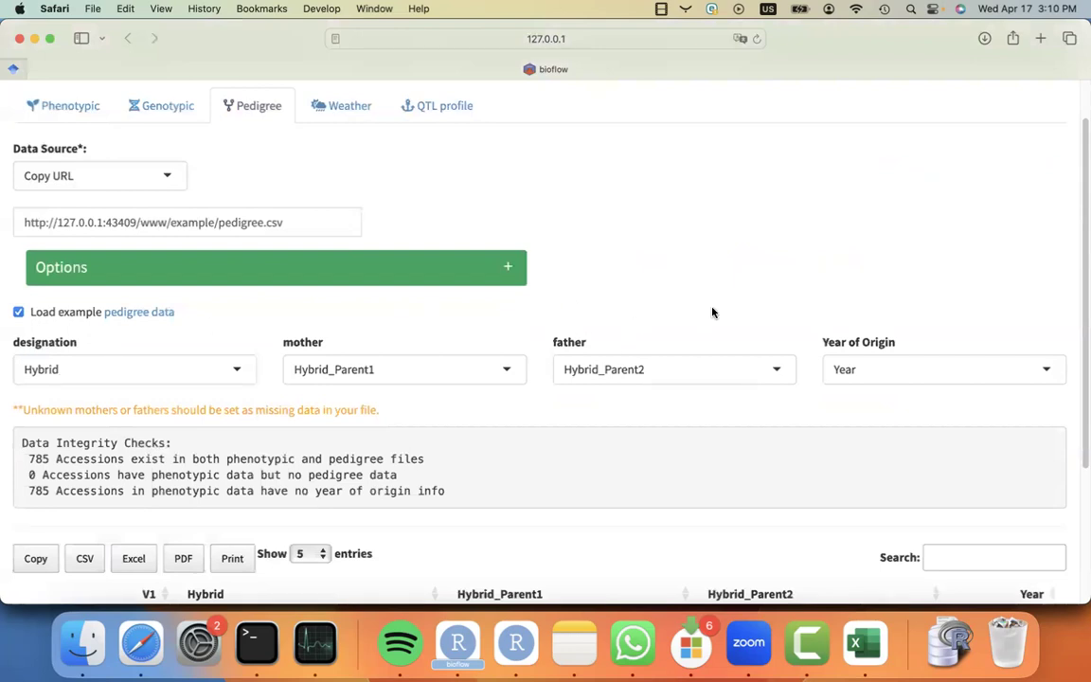
{"action": "scroll", "coordinate": [772, 462], "scroll_direction": "down", "scroll_amount": 4}
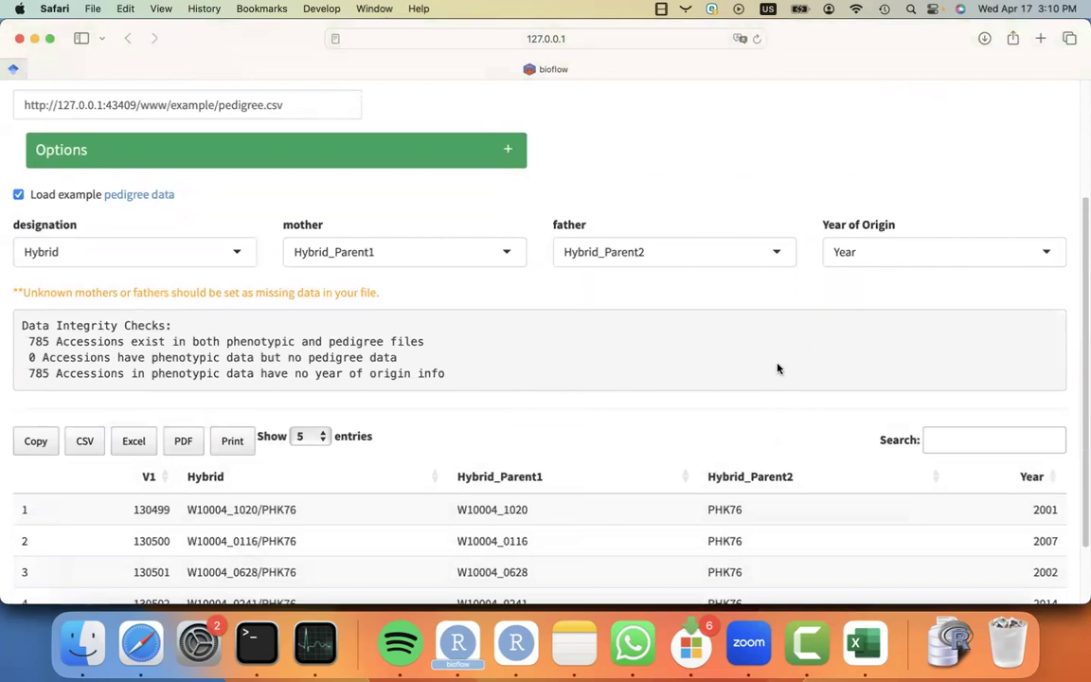
{"action": "scroll", "coordinate": [707, 416], "scroll_direction": "down", "scroll_amount": 2}
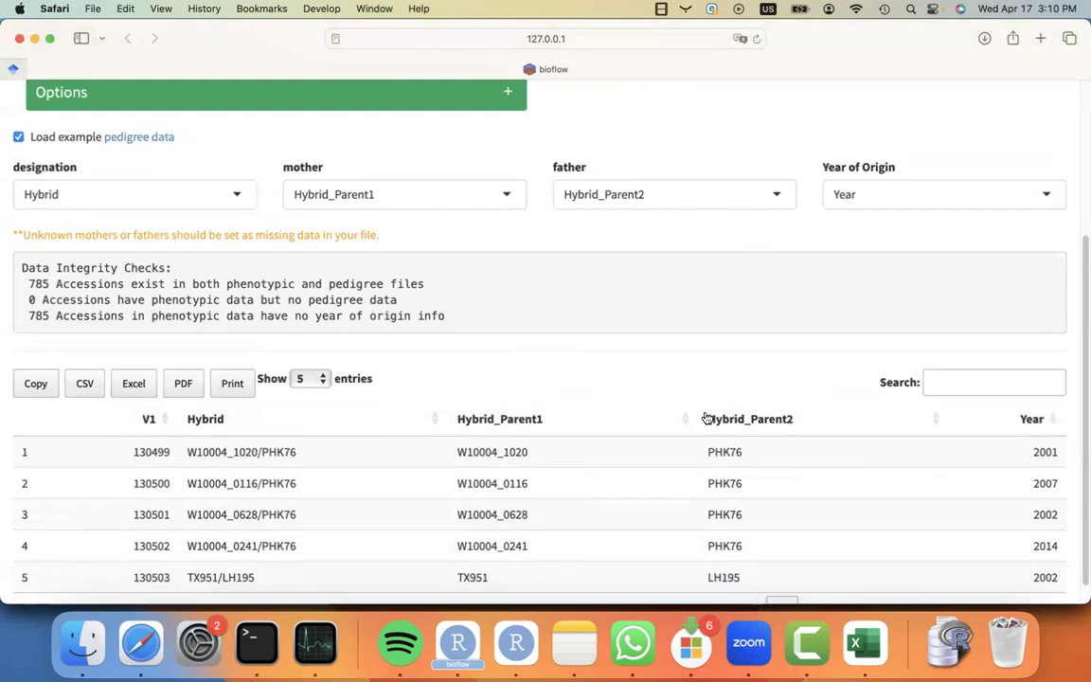
{"action": "scroll", "coordinate": [930, 432], "scroll_direction": "down", "scroll_amount": 2}
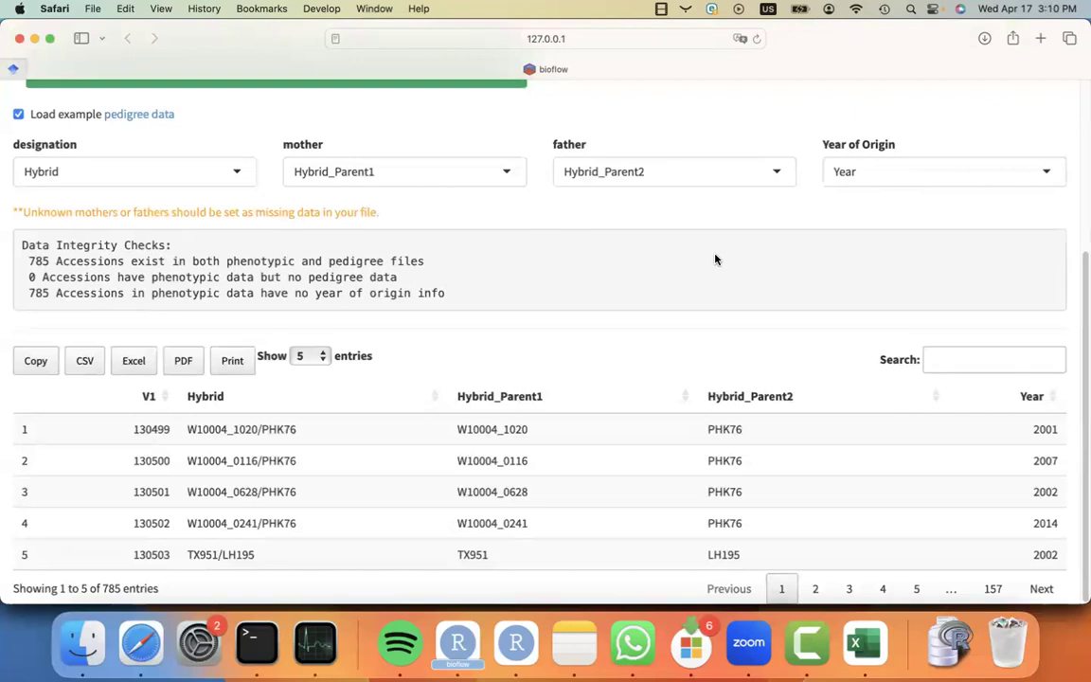
{"action": "scroll", "coordinate": [715, 258], "scroll_direction": "up", "scroll_amount": 5}
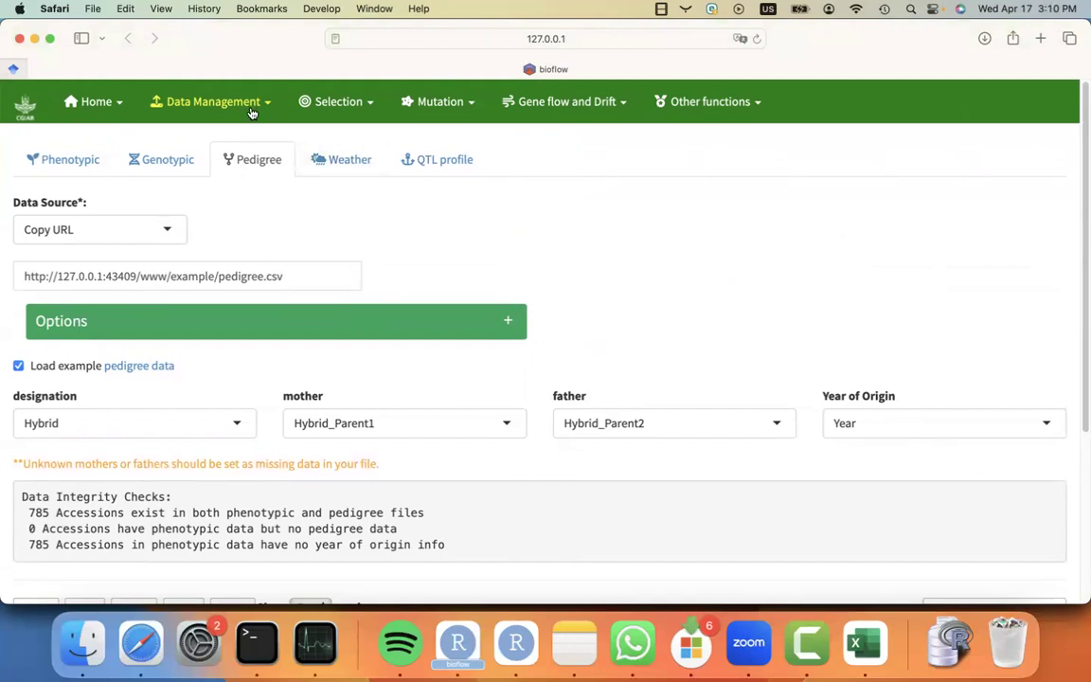
Open the Quality Assurance module for selection.
{"action": "left_click", "coordinate": [334, 102]}
{"action": "left_click", "coordinate": [352, 163]}
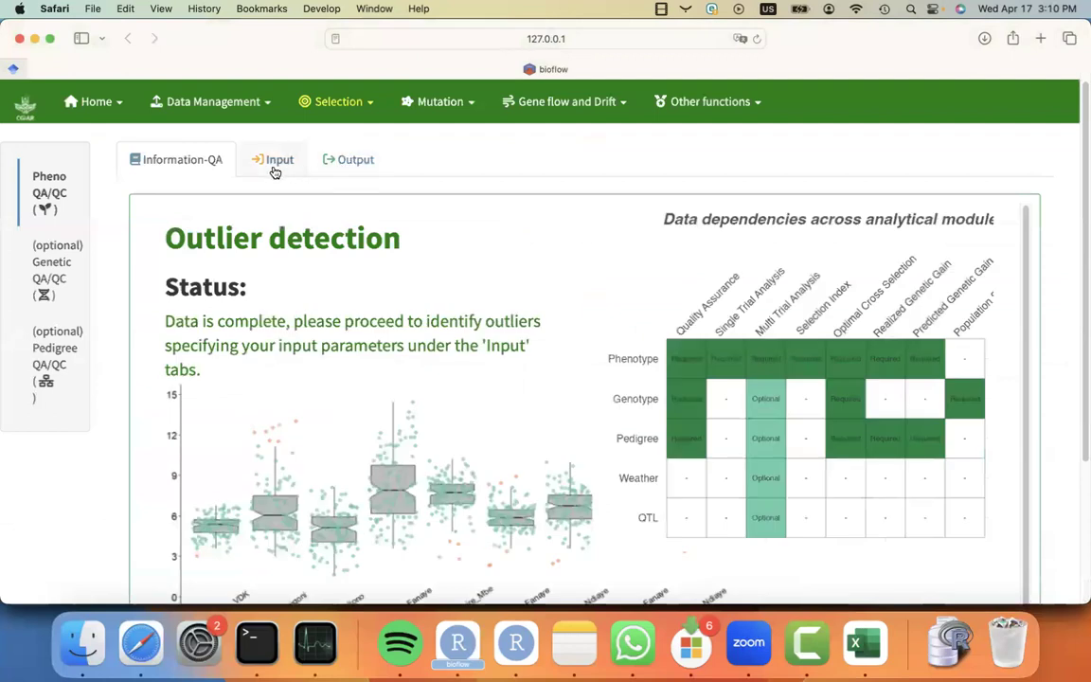
Select Yield_Mg_ha and Ear_Height_cm as traits to QA and run the outlier detection analysis.
{"action": "left_click", "coordinate": [275, 172]}
{"action": "left_click", "coordinate": [241, 268]}
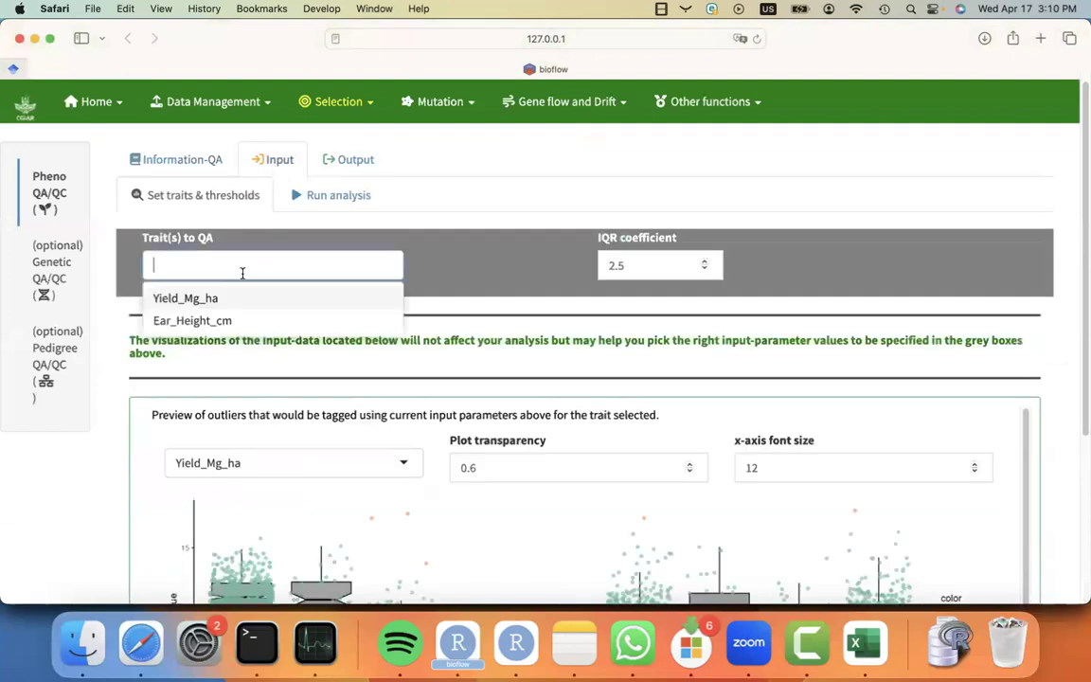
{"action": "left_click", "coordinate": [210, 299]}
{"action": "left_click", "coordinate": [213, 299]}
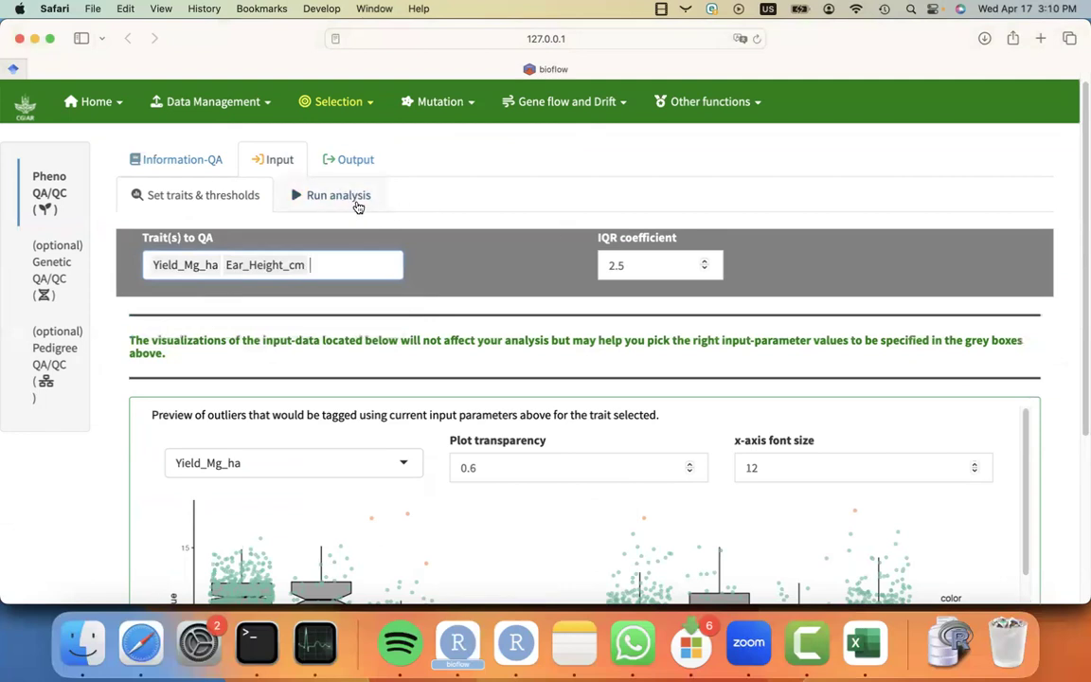
{"action": "left_click", "coordinate": [350, 205]}
{"action": "left_click", "coordinate": [163, 246]}
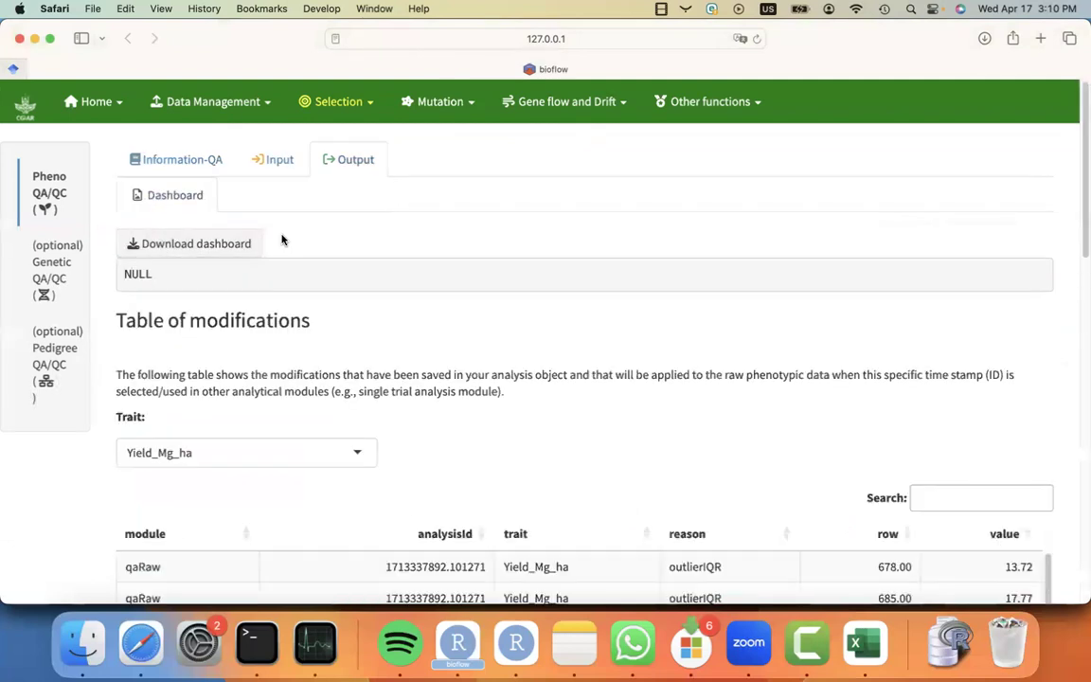
Open the Single-Trial Analysis module for selection.
{"action": "left_click", "coordinate": [313, 101]}
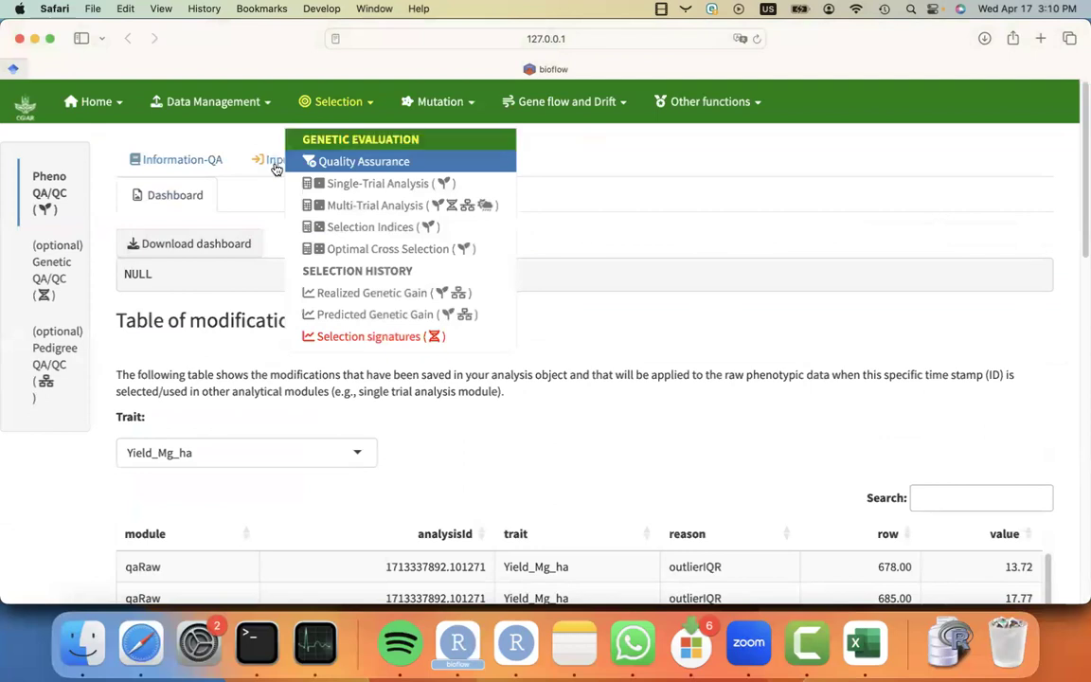
{"action": "left_click", "coordinate": [240, 196]}
{"action": "scroll", "coordinate": [307, 324], "scroll_direction": "down", "scroll_amount": 3}
{"action": "scroll", "coordinate": [307, 332], "scroll_direction": "up", "scroll_amount": 3}
{"action": "left_click", "coordinate": [314, 101]}
{"action": "left_click", "coordinate": [371, 185]}
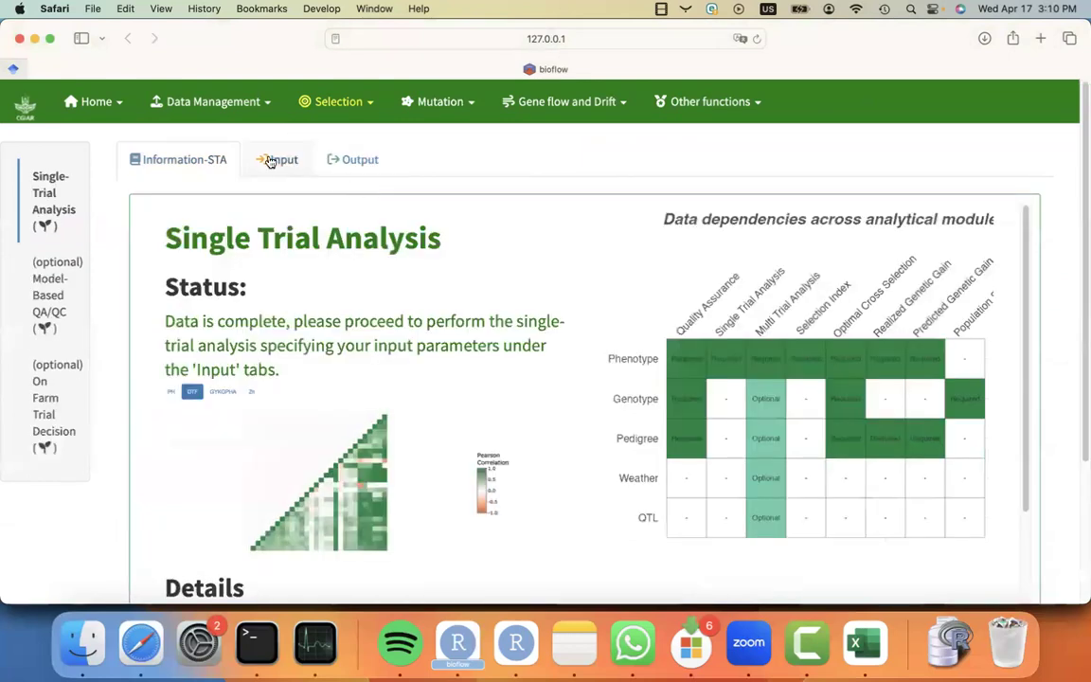
{"action": "left_click", "coordinate": [272, 160]}
{"action": "left_click", "coordinate": [203, 277]}
{"action": "left_click", "coordinate": [219, 316]}
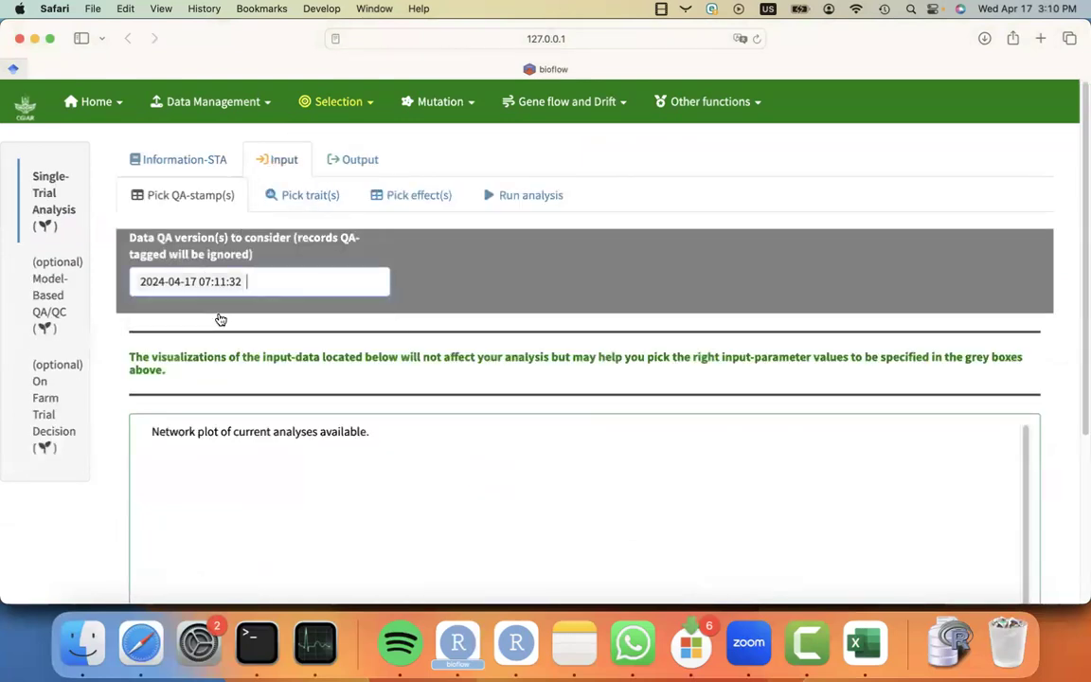
Run the single-trial analysis with traits Yield_Mg_ha and Ear_Height_cm and designation as evaluation unit.
{"action": "left_click", "coordinate": [300, 196]}
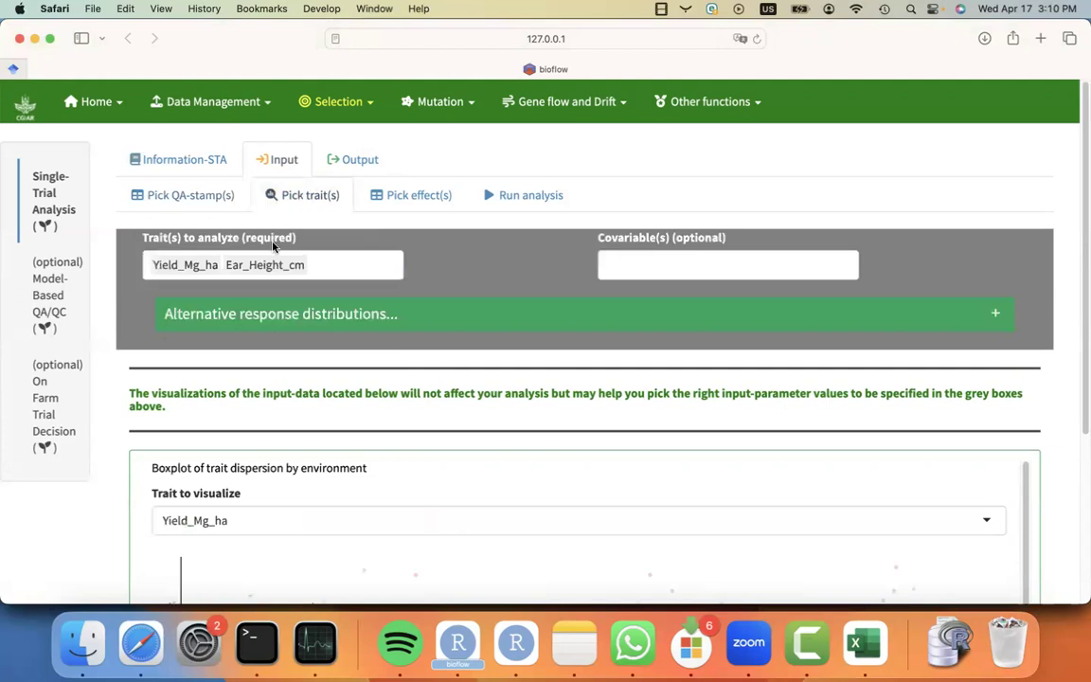
{"action": "scroll", "coordinate": [294, 431], "scroll_direction": "down", "scroll_amount": 5}
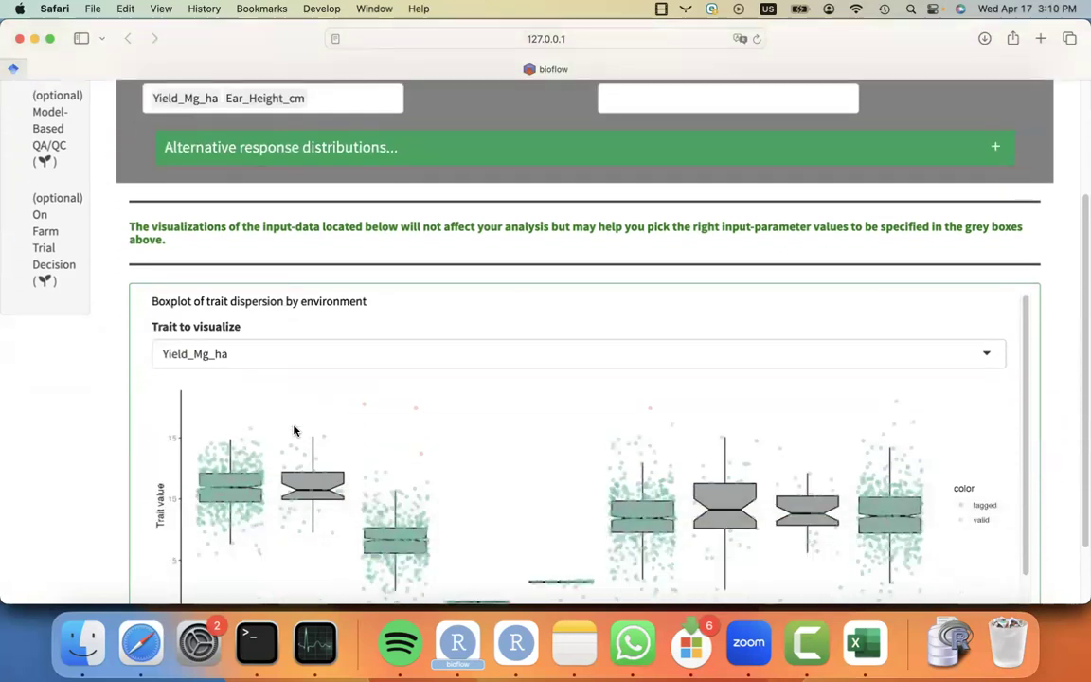
{"action": "scroll", "coordinate": [295, 431], "scroll_direction": "up", "scroll_amount": 5}
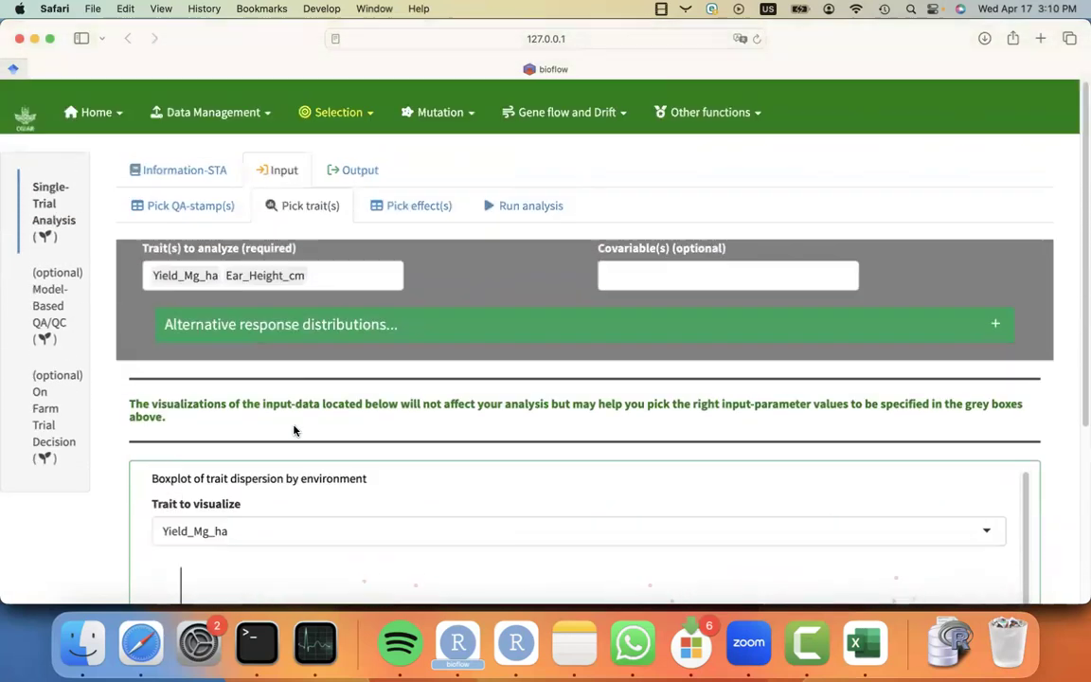
{"action": "left_click", "coordinate": [393, 197]}
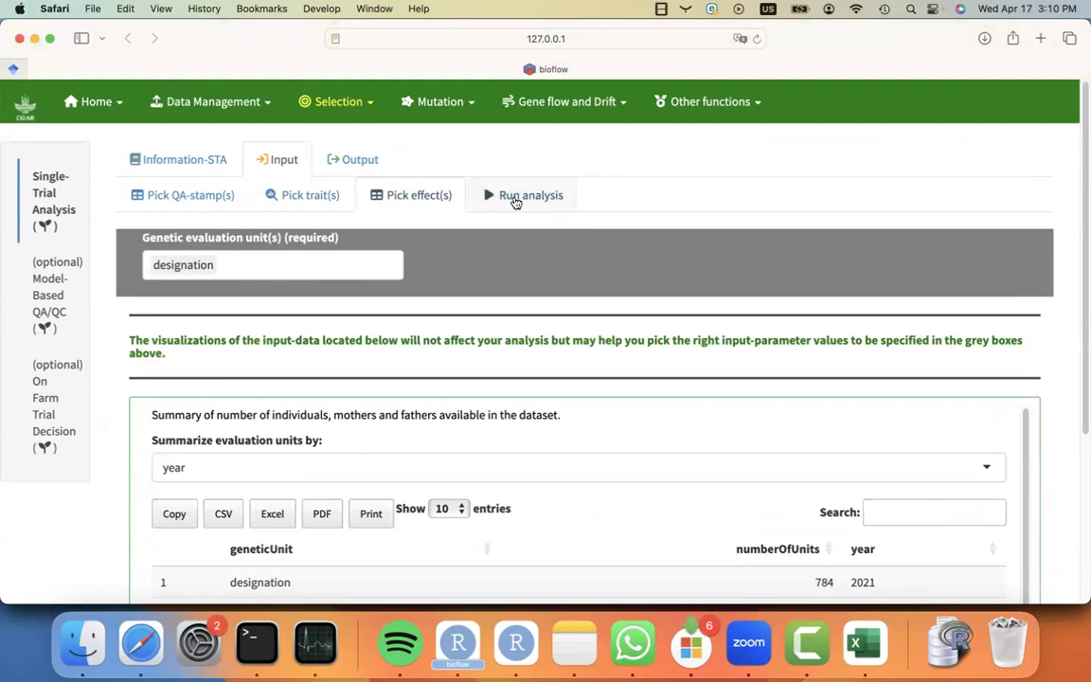
{"action": "scroll", "coordinate": [516, 204], "scroll_direction": "down", "scroll_amount": 3}
{"action": "scroll", "coordinate": [516, 209], "scroll_direction": "up", "scroll_amount": 3}
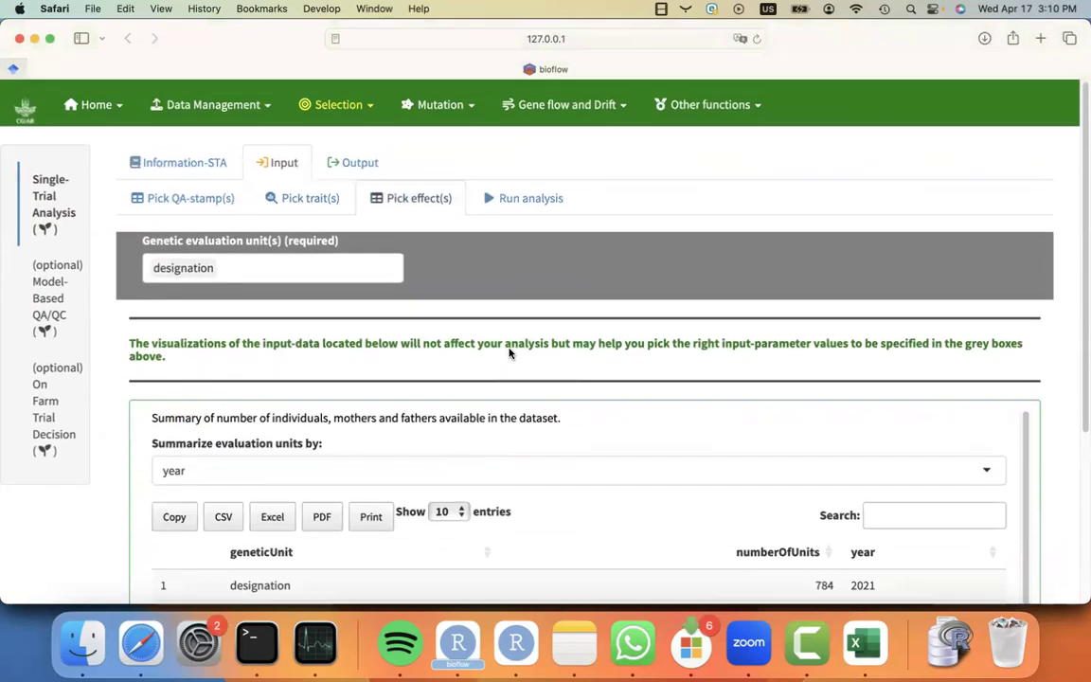
{"action": "left_click", "coordinate": [518, 204]}
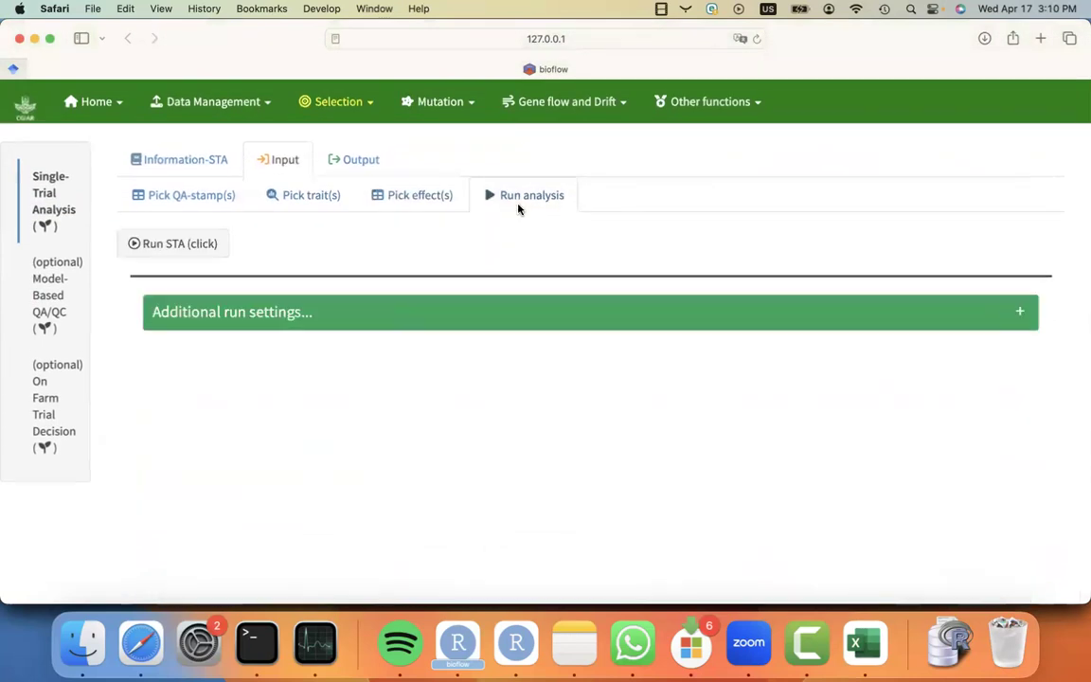
{"action": "left_click", "coordinate": [189, 245]}
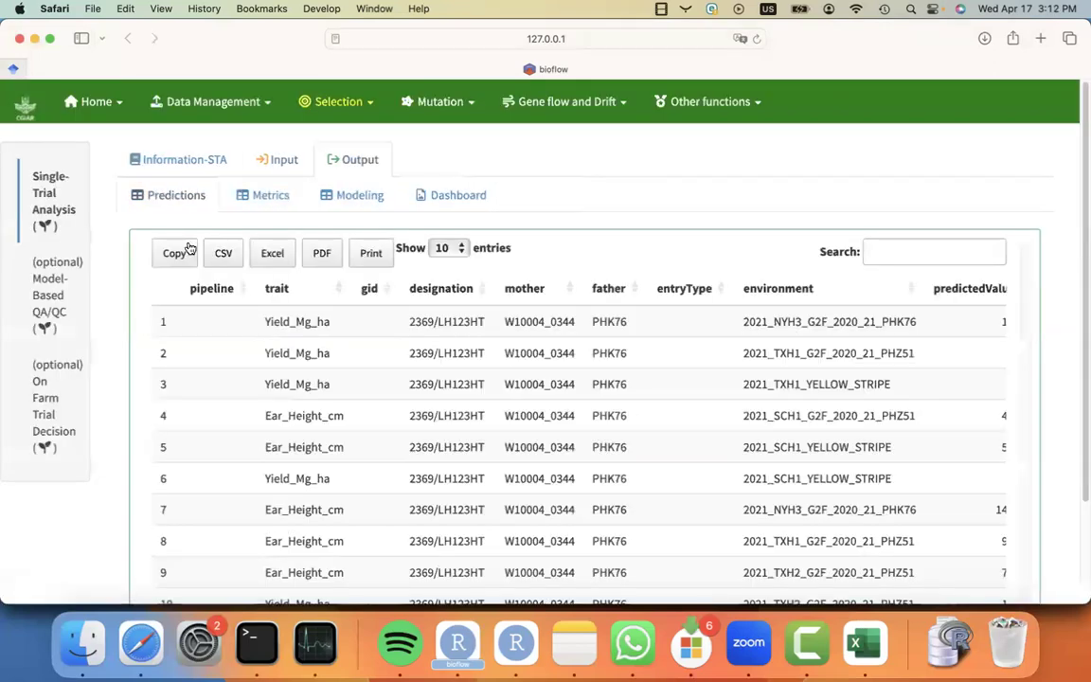
{"action": "left_click", "coordinate": [189, 248]}
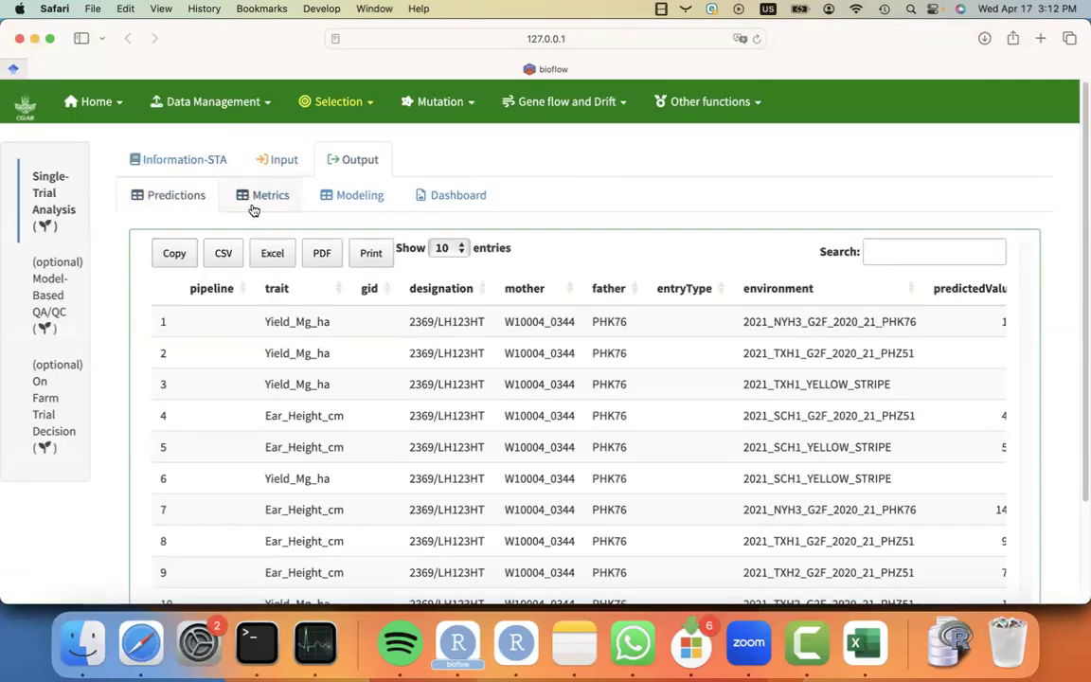
Browse the single-trial predictions, metrics and modeling output tables.
{"action": "scroll", "coordinate": [351, 409], "scroll_direction": "right", "scroll_amount": 5}
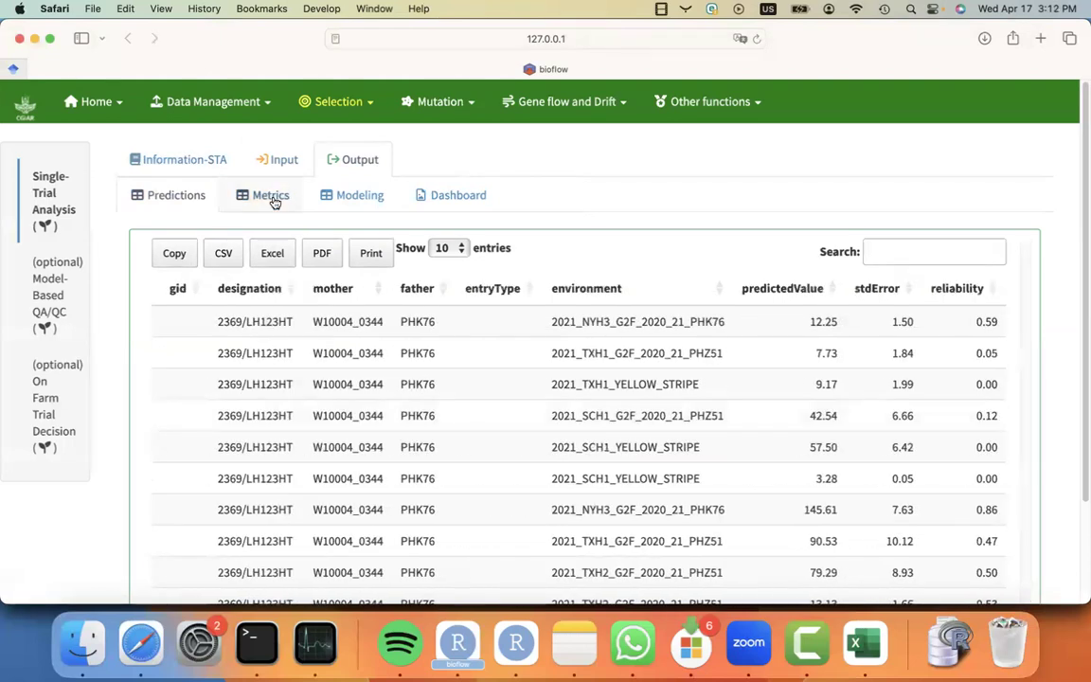
{"action": "left_click", "coordinate": [273, 199]}
{"action": "left_click", "coordinate": [367, 198]}
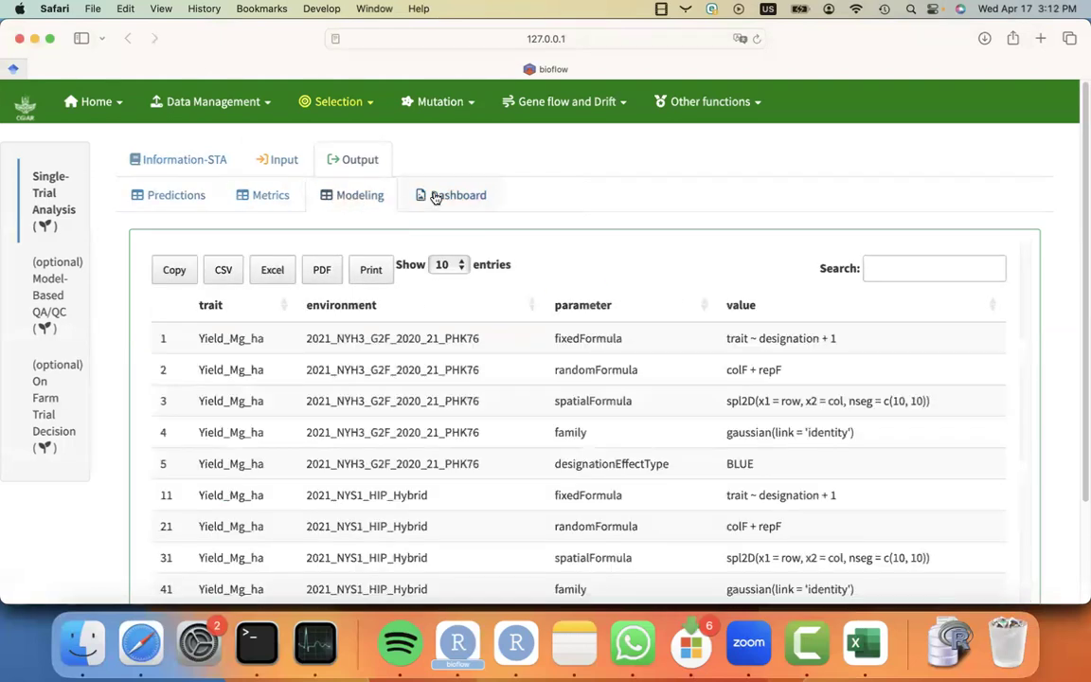
{"action": "left_click", "coordinate": [335, 101]}
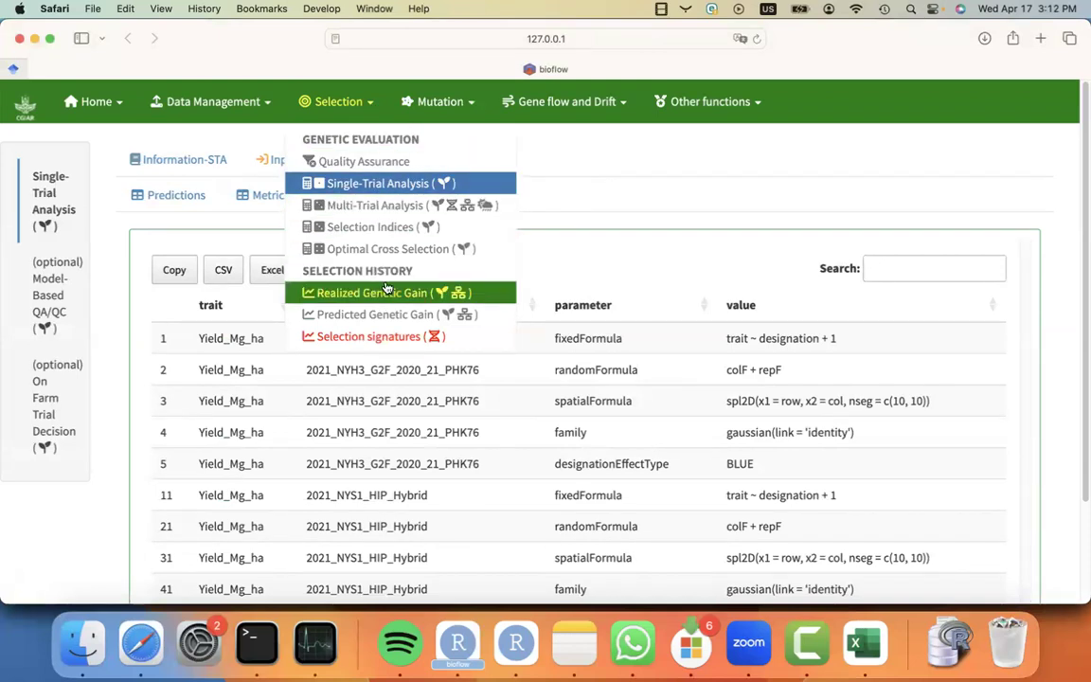
{"action": "left_click", "coordinate": [402, 206]}
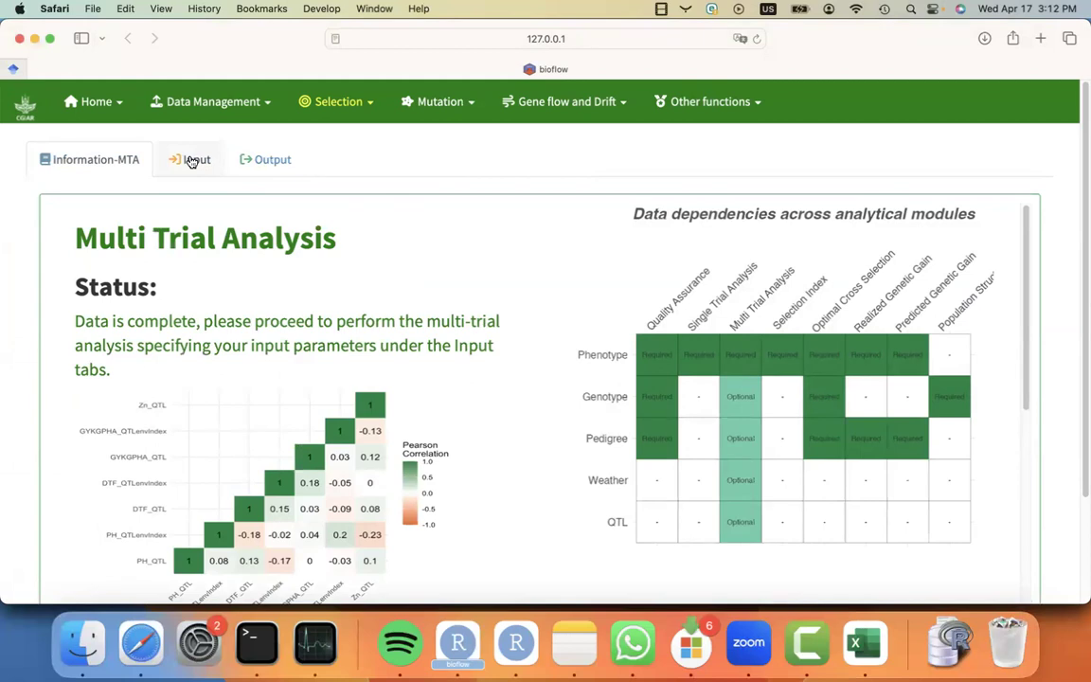
{"action": "left_click", "coordinate": [191, 161]}
{"action": "left_click", "coordinate": [146, 265]}
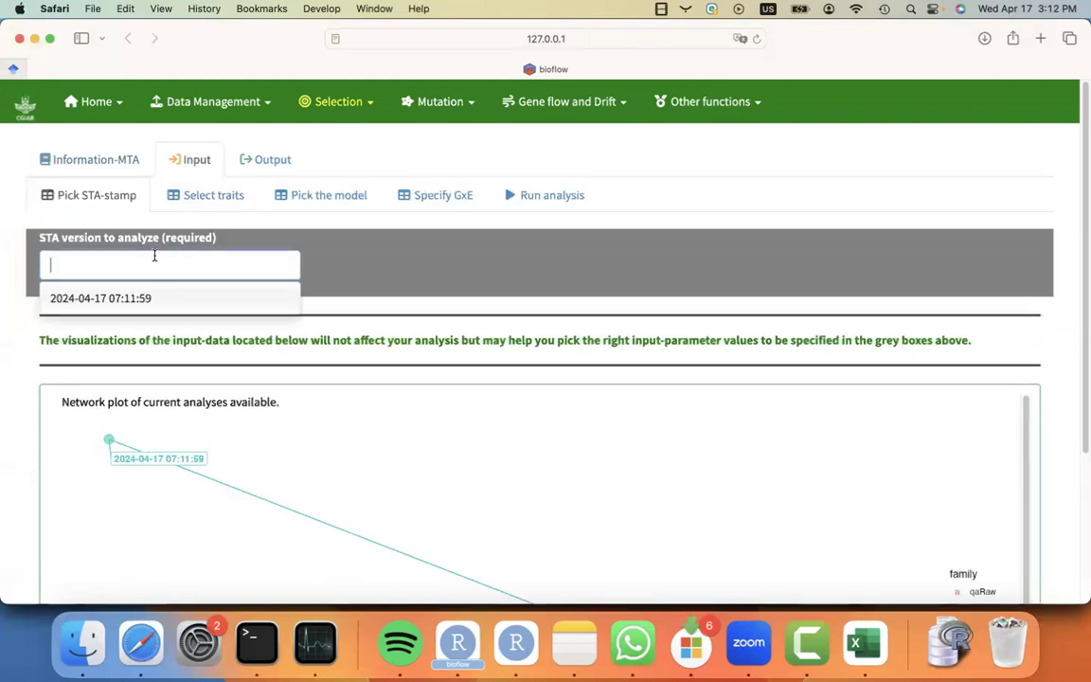
{"action": "left_click", "coordinate": [161, 297]}
Select Yield_Mg_ha and Ear_Height_cm as traits for the multi-trial analysis.
{"action": "left_click", "coordinate": [205, 195]}
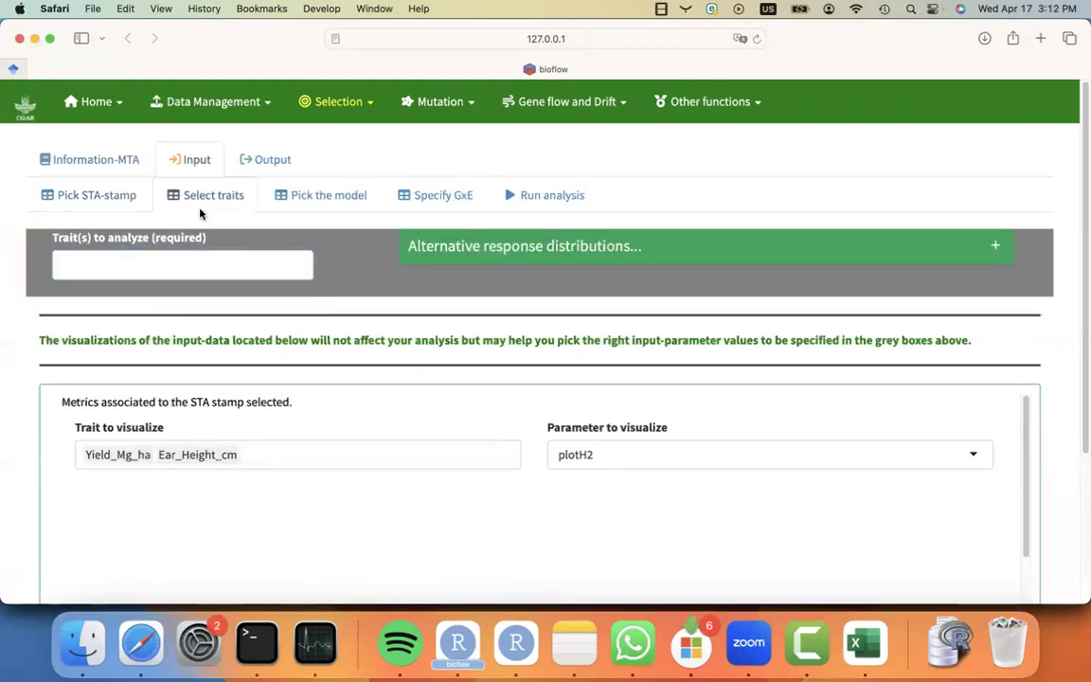
{"action": "left_click", "coordinate": [168, 264]}
{"action": "left_click", "coordinate": [167, 298]}
{"action": "left_click", "coordinate": [168, 299]}
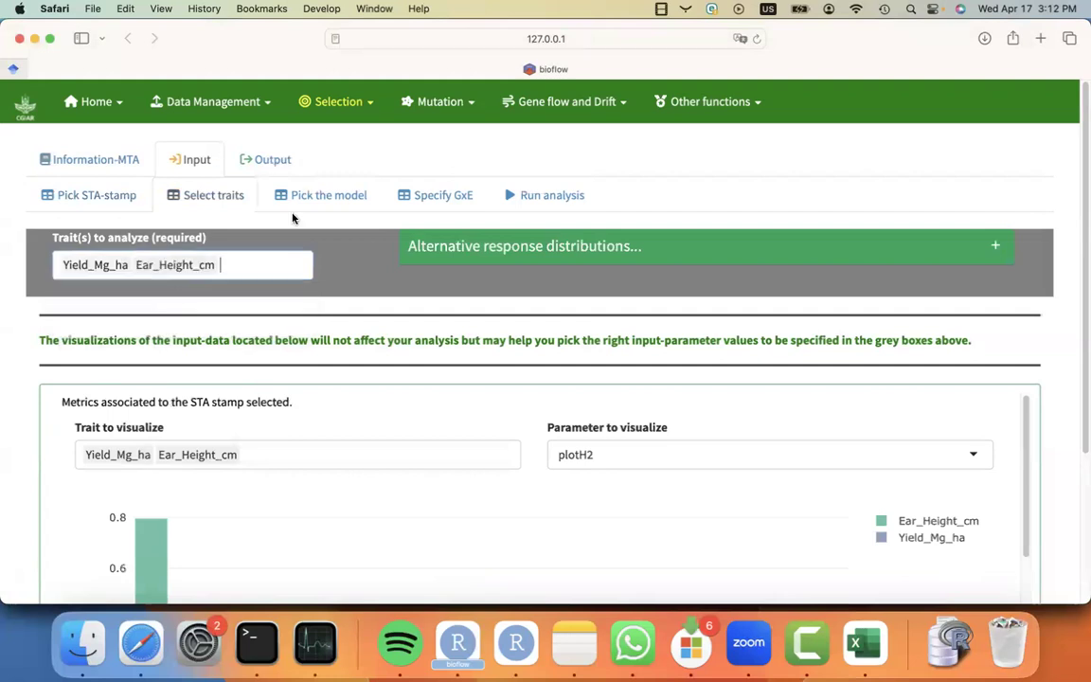
Move designation from the random effects to the fixed effects alongside environment in the multi-trial model.
{"action": "left_click", "coordinate": [318, 199]}
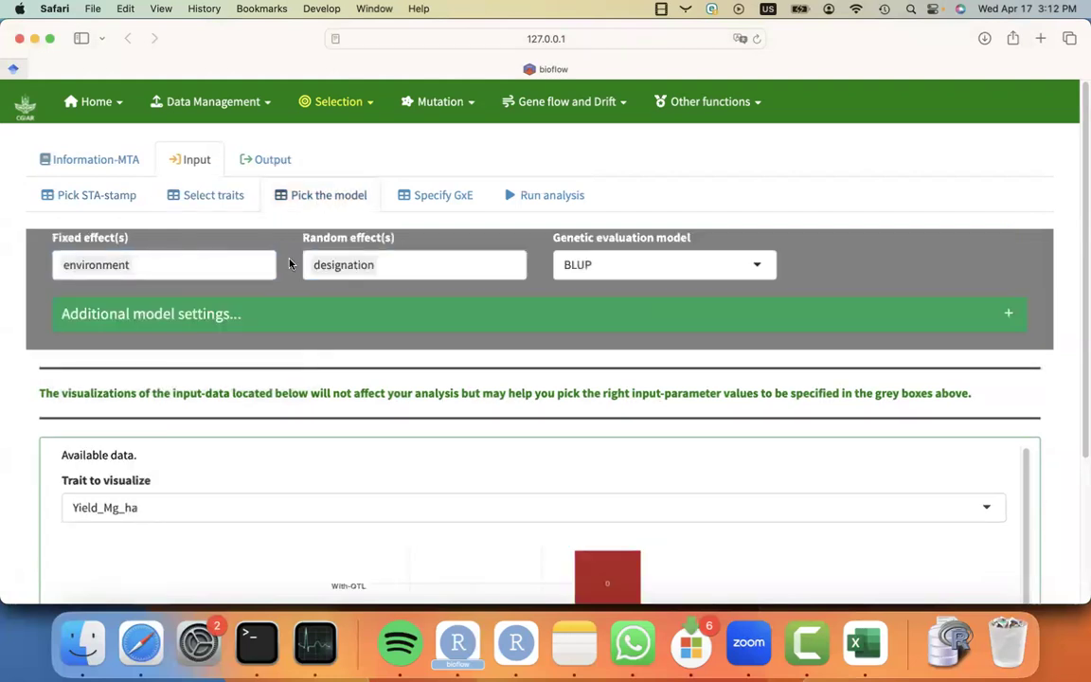
{"action": "left_click", "coordinate": [705, 271]}
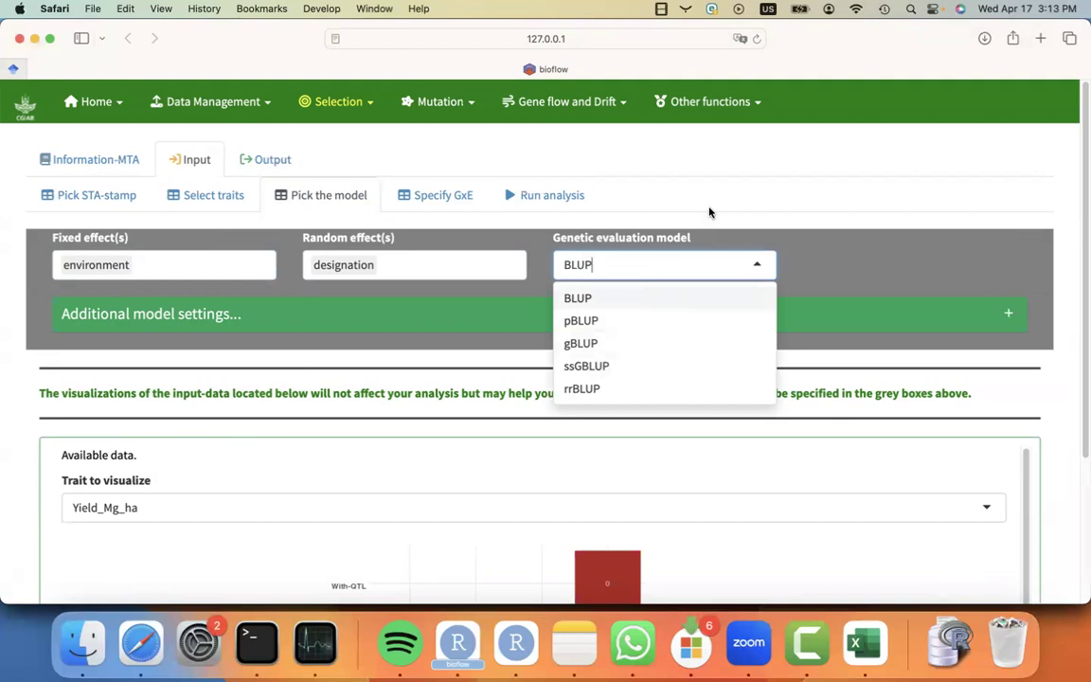
{"action": "left_click", "coordinate": [285, 282]}
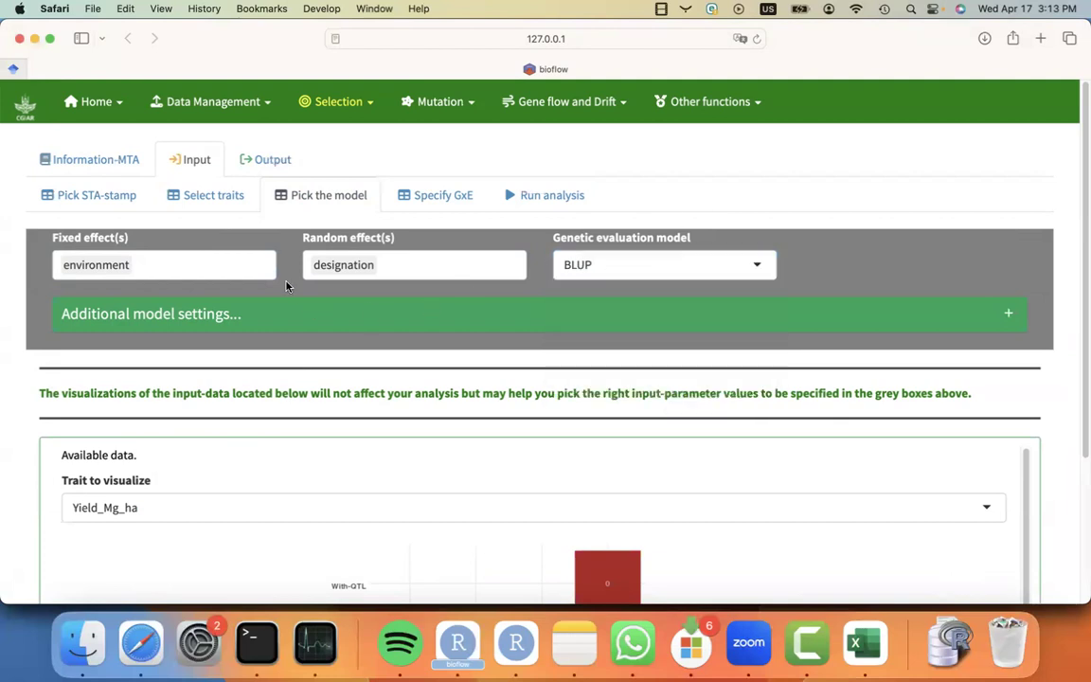
{"action": "left_click", "coordinate": [209, 265]}
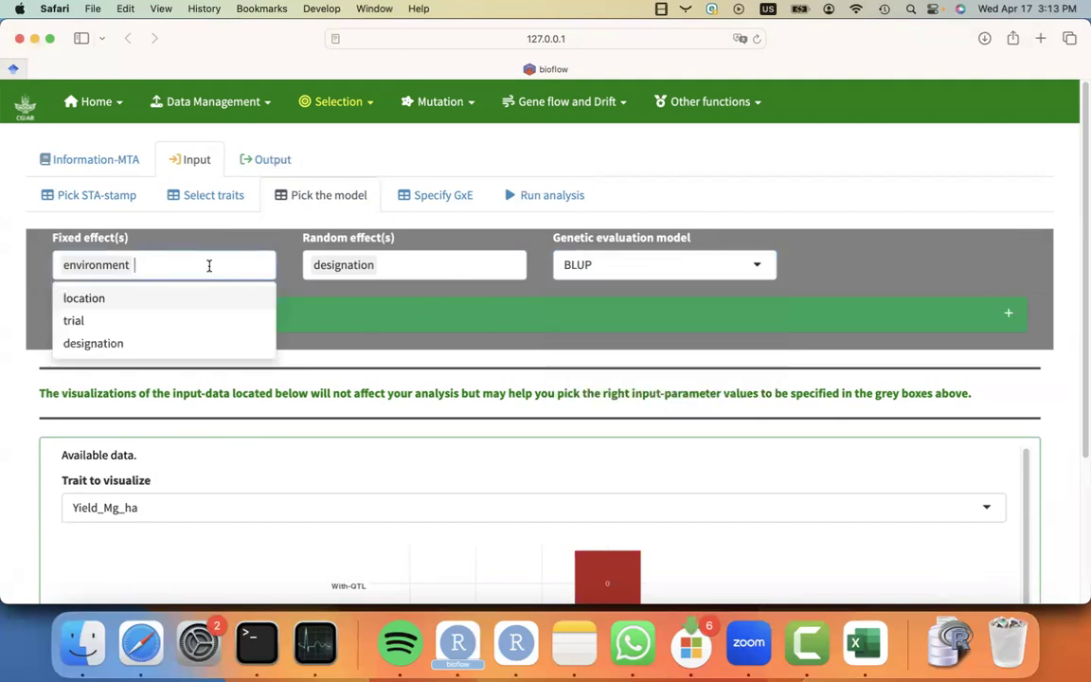
{"action": "left_click", "coordinate": [400, 269]}
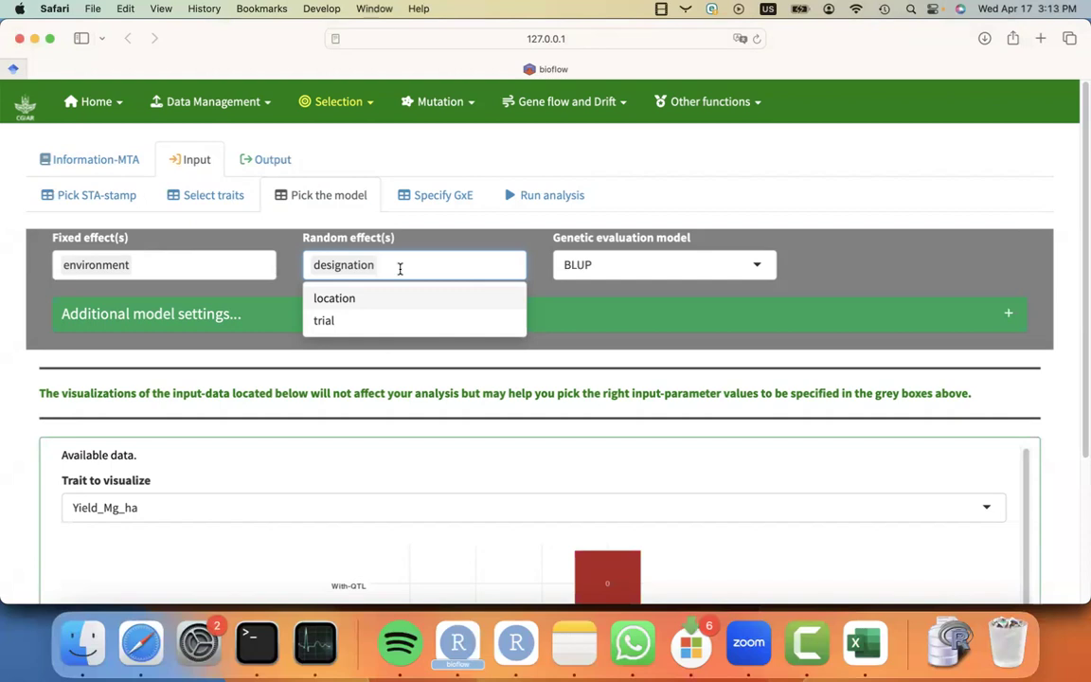
{"action": "key", "text": "BackSpace"}
{"action": "left_click", "coordinate": [236, 264]}
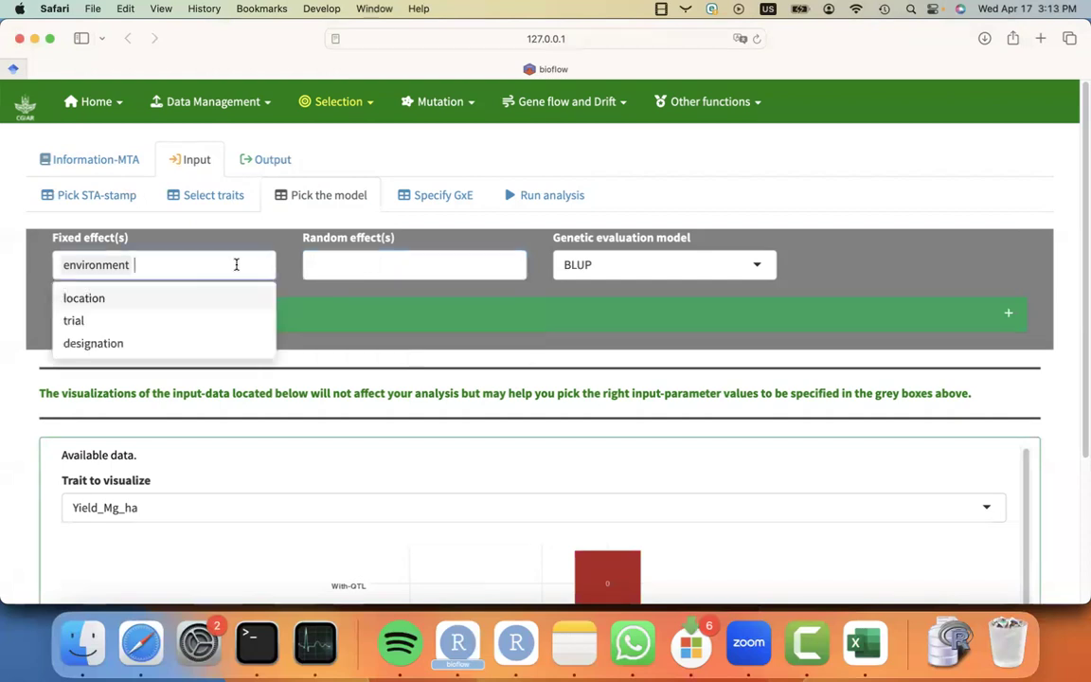
{"action": "left_click", "coordinate": [172, 345]}
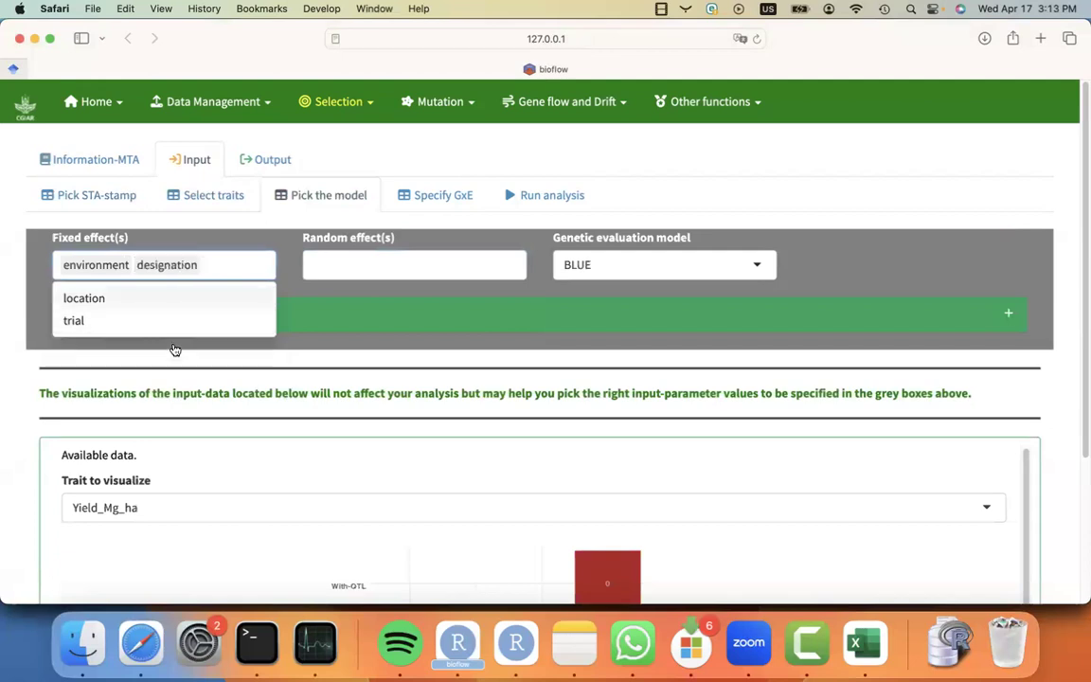
{"action": "left_click", "coordinate": [261, 245]}
{"action": "left_click", "coordinate": [325, 257]}
{"action": "left_click", "coordinate": [236, 224]}
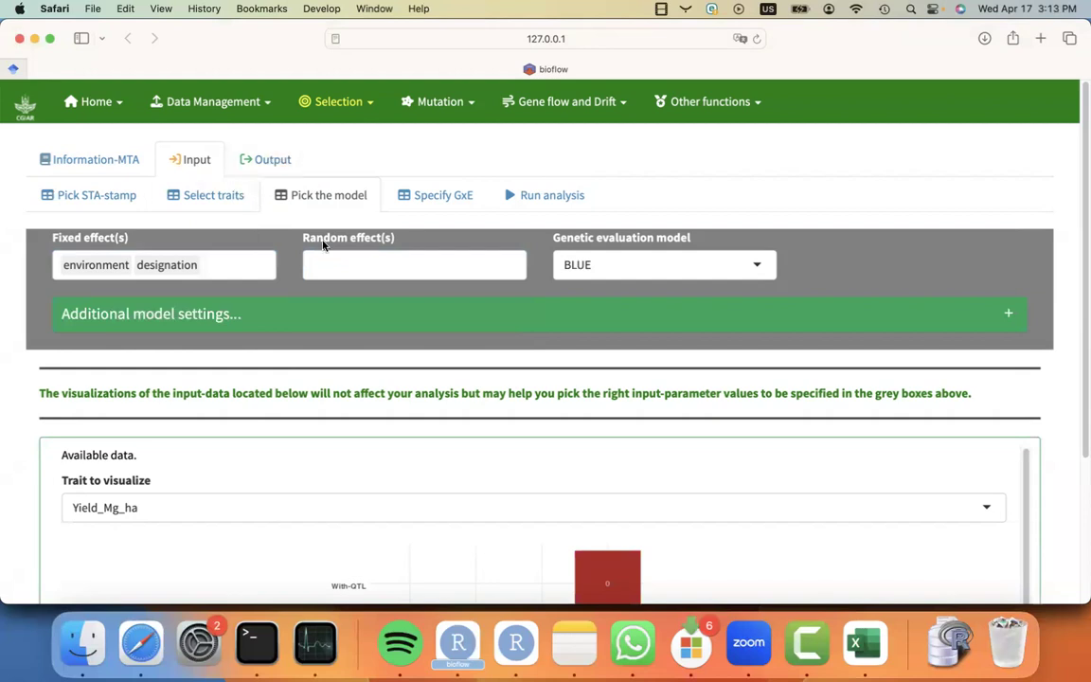
{"action": "left_click", "coordinate": [237, 264]}
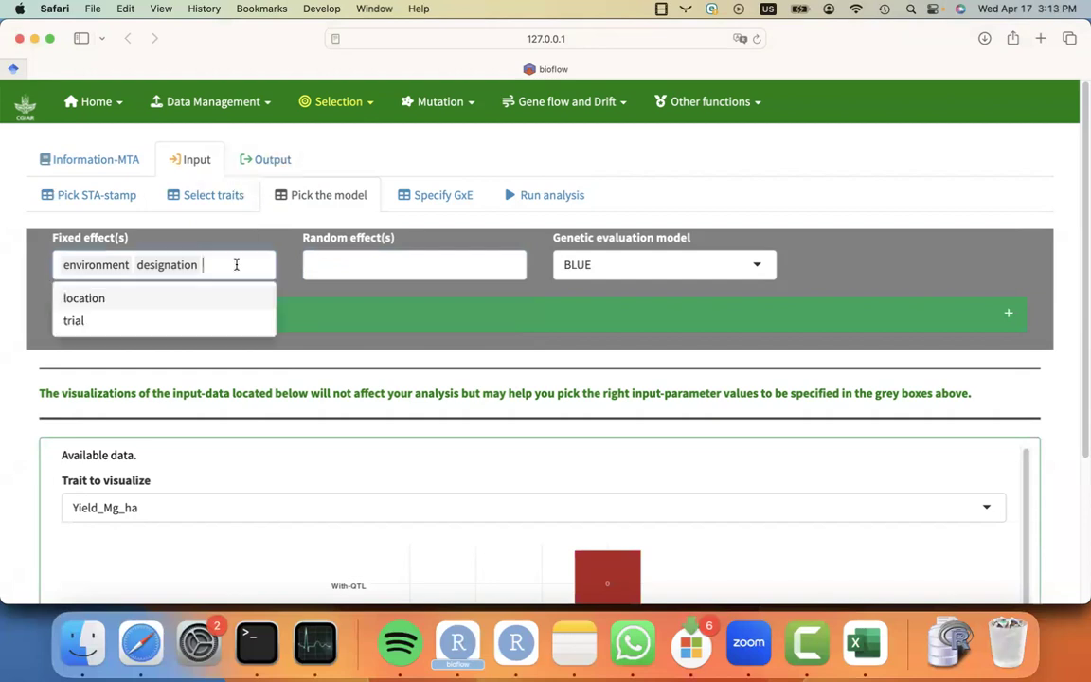
{"action": "left_click", "coordinate": [286, 259]}
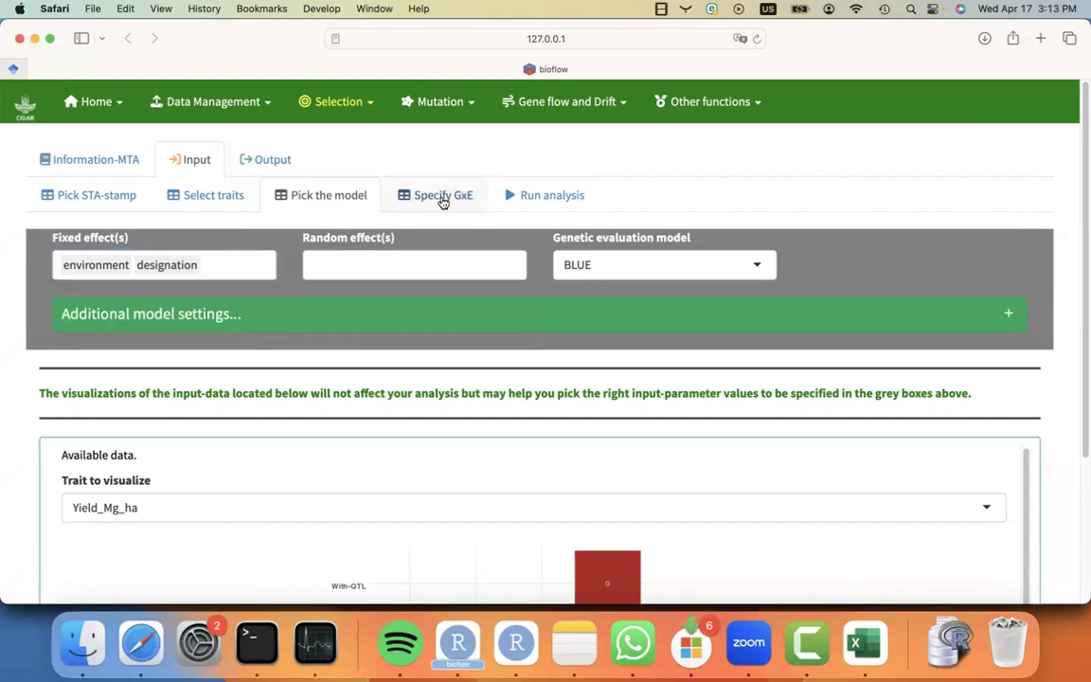
Run the multi-trial analysis and sort the resulting predictions by trait.
{"action": "left_click", "coordinate": [537, 201]}
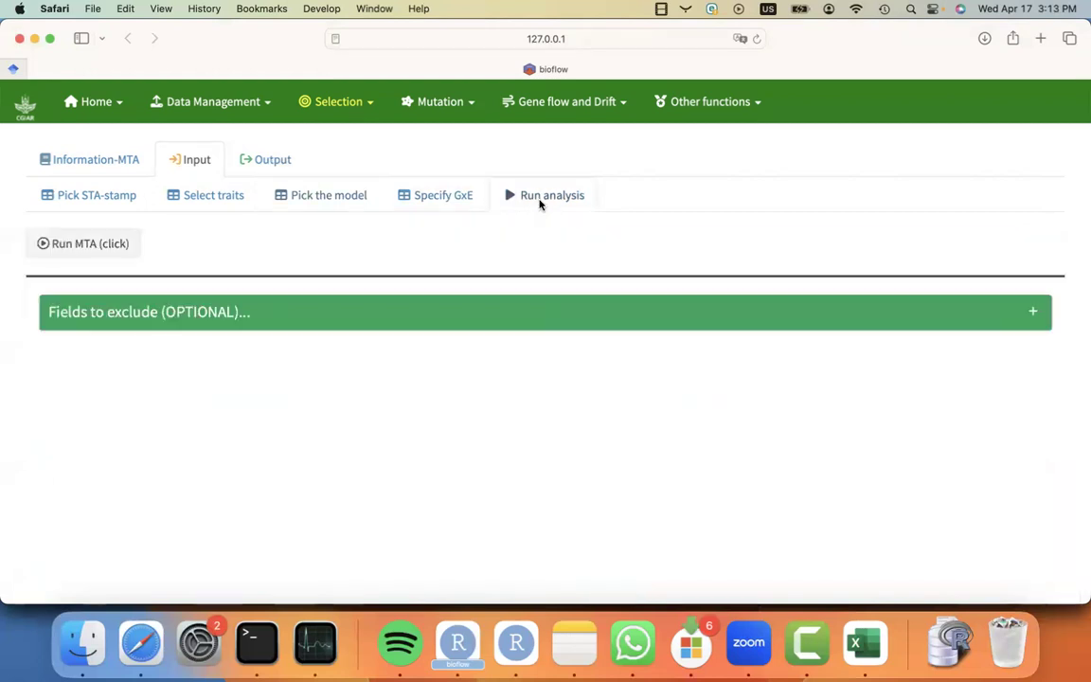
{"action": "left_click", "coordinate": [107, 246]}
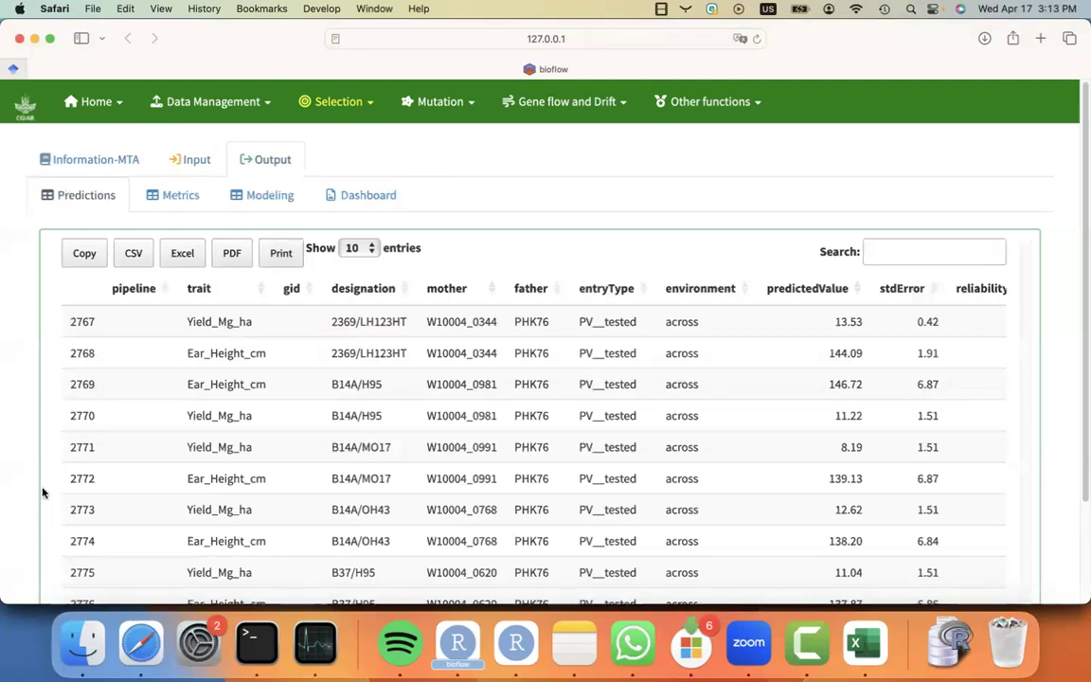
{"action": "scroll", "coordinate": [42, 492], "scroll_direction": "down", "scroll_amount": 1}
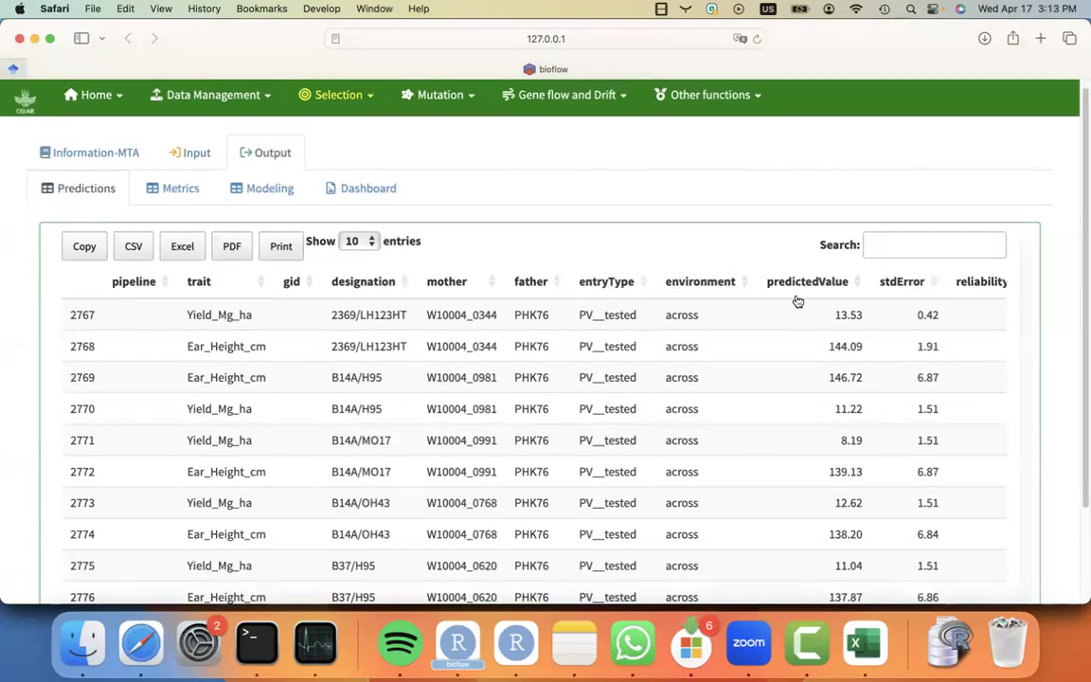
{"action": "left_click", "coordinate": [260, 290]}
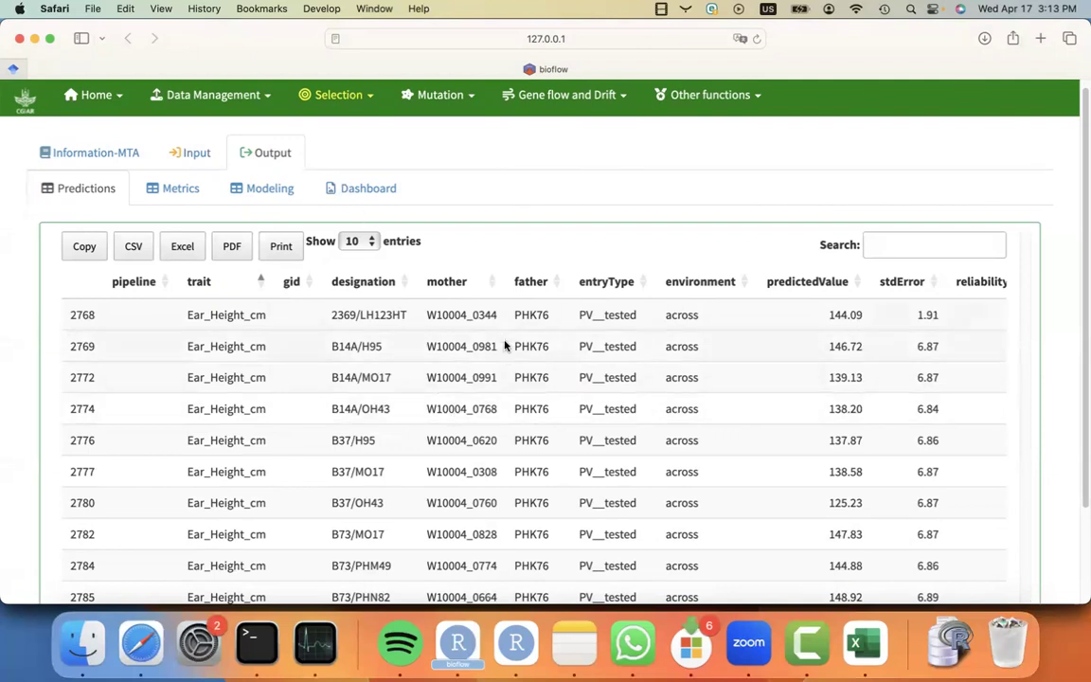
Open the Realized Genetic Gain module from the selection modules.
{"action": "scroll", "coordinate": [483, 209], "scroll_direction": "up", "scroll_amount": 1}
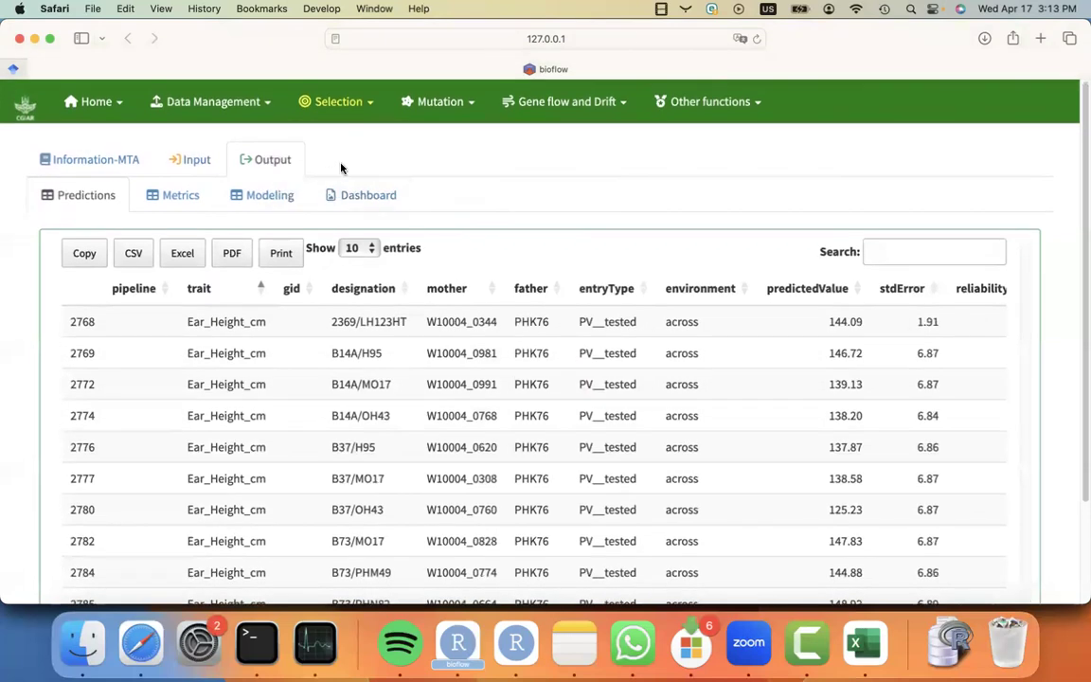
{"action": "left_click", "coordinate": [330, 101]}
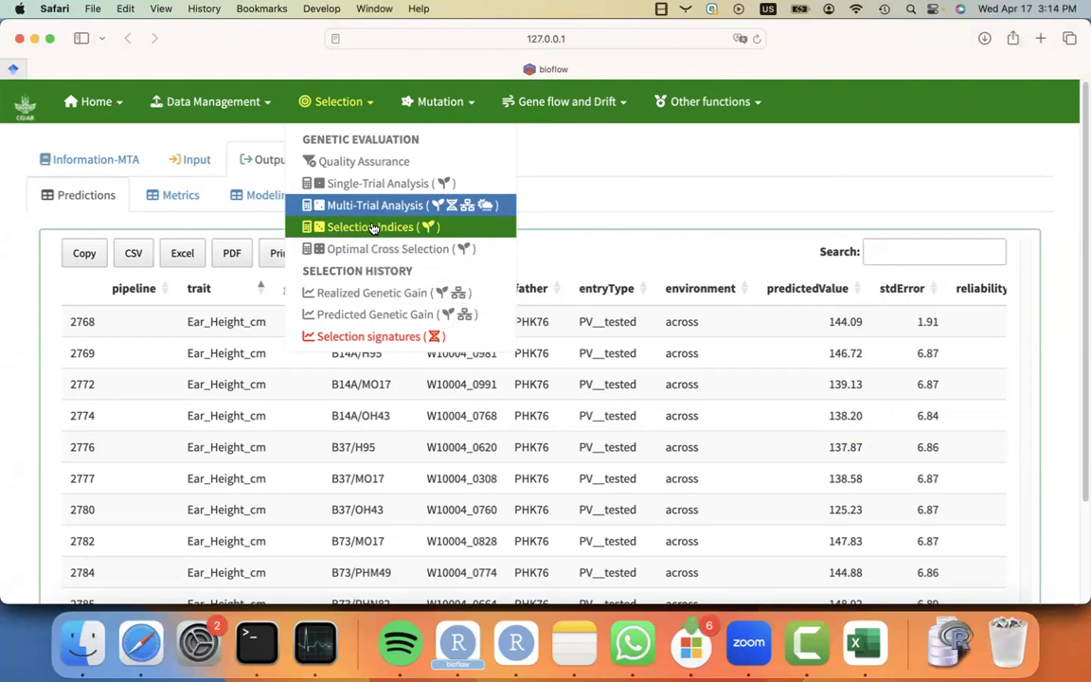
{"action": "left_click", "coordinate": [380, 294]}
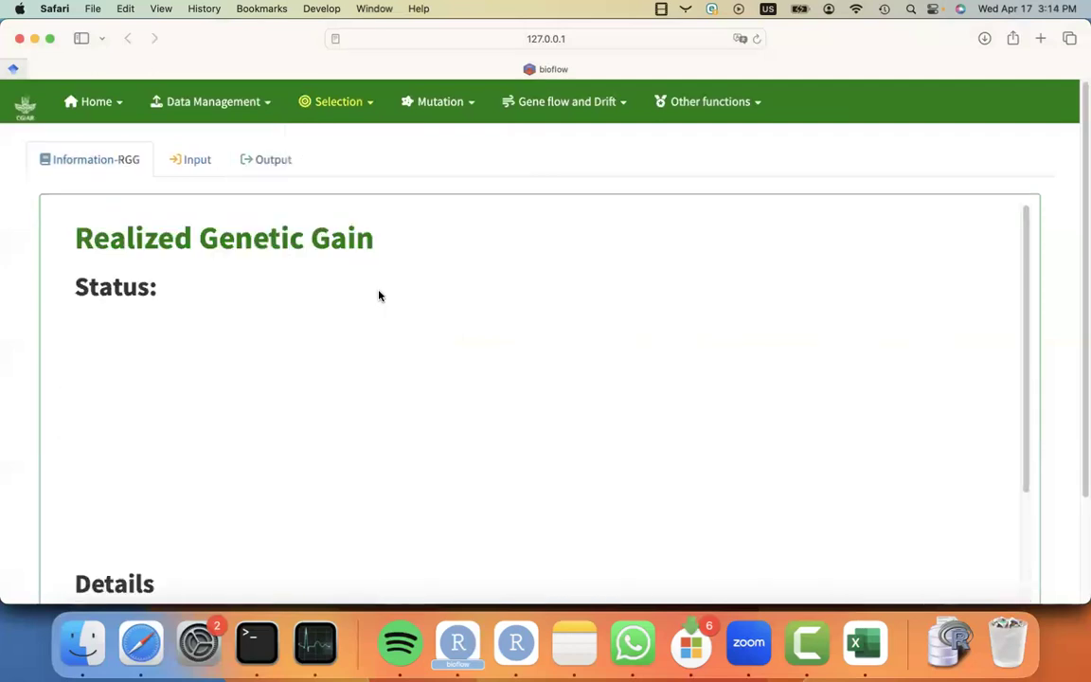
{"action": "left_click", "coordinate": [192, 158]}
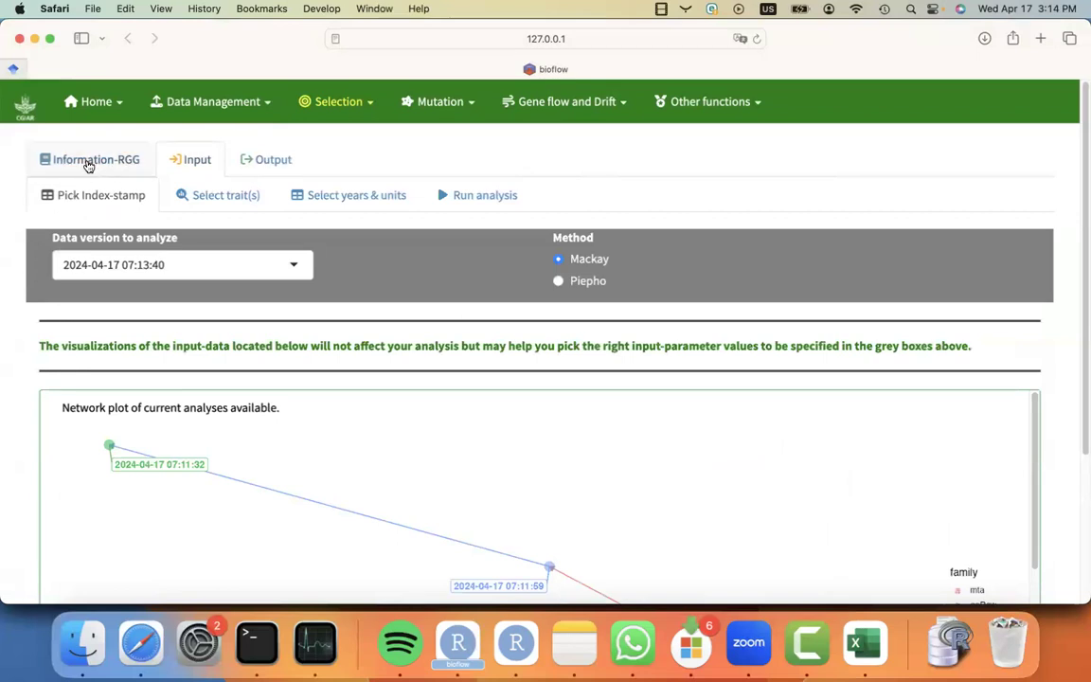
{"action": "left_click", "coordinate": [87, 161]}
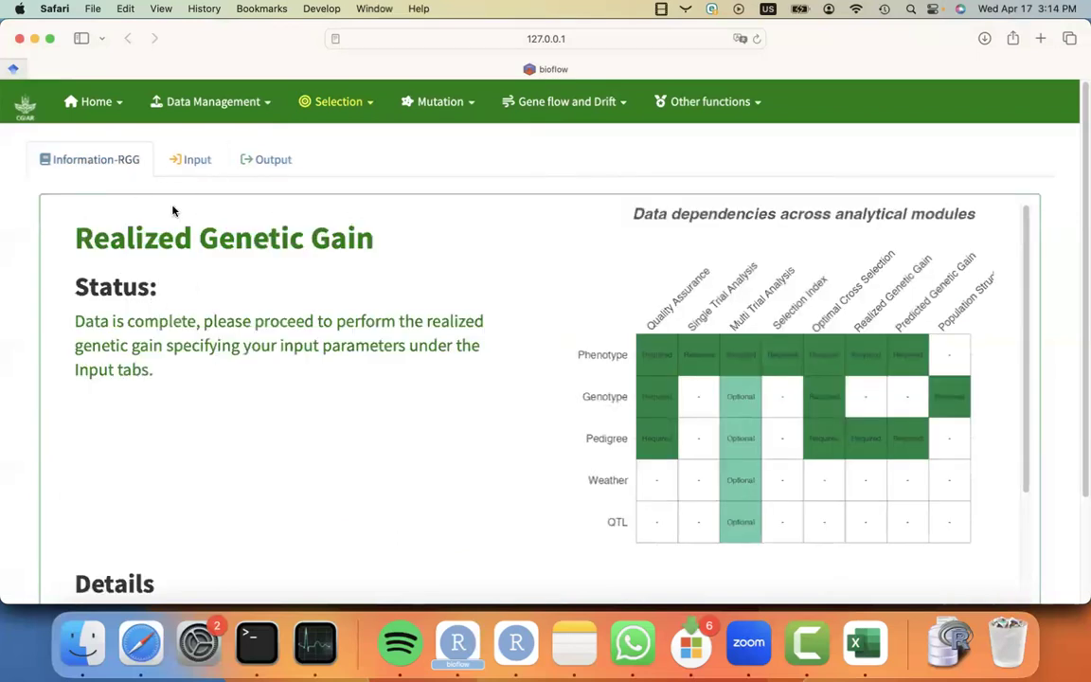
{"action": "left_click", "coordinate": [189, 163]}
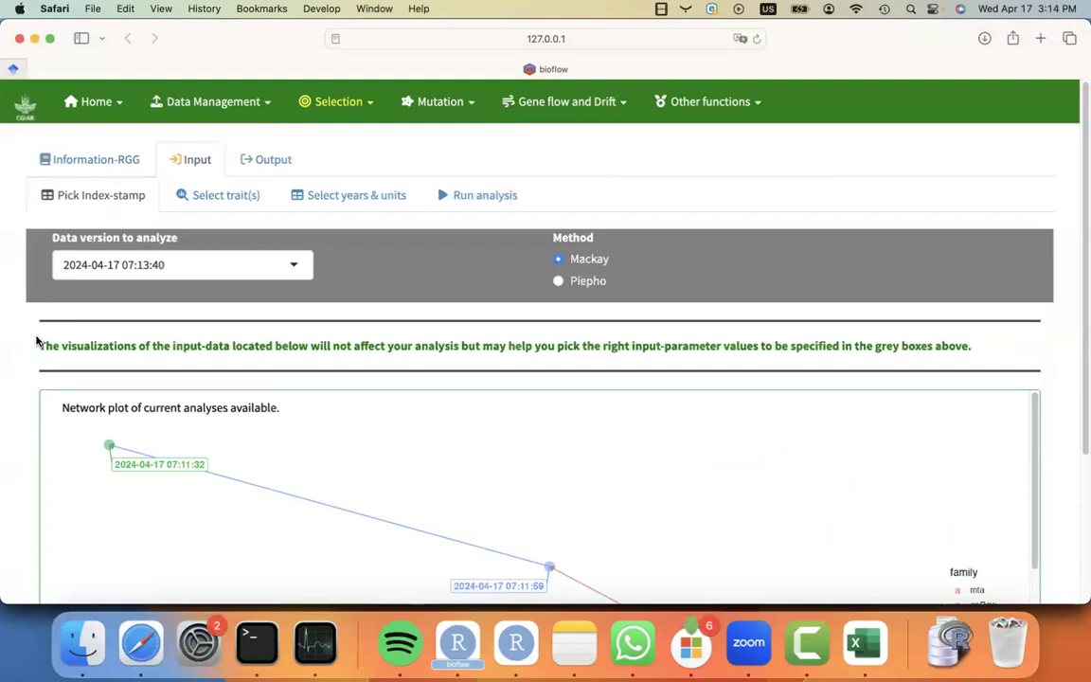
{"action": "scroll", "coordinate": [36, 340], "scroll_direction": "down", "scroll_amount": 2}
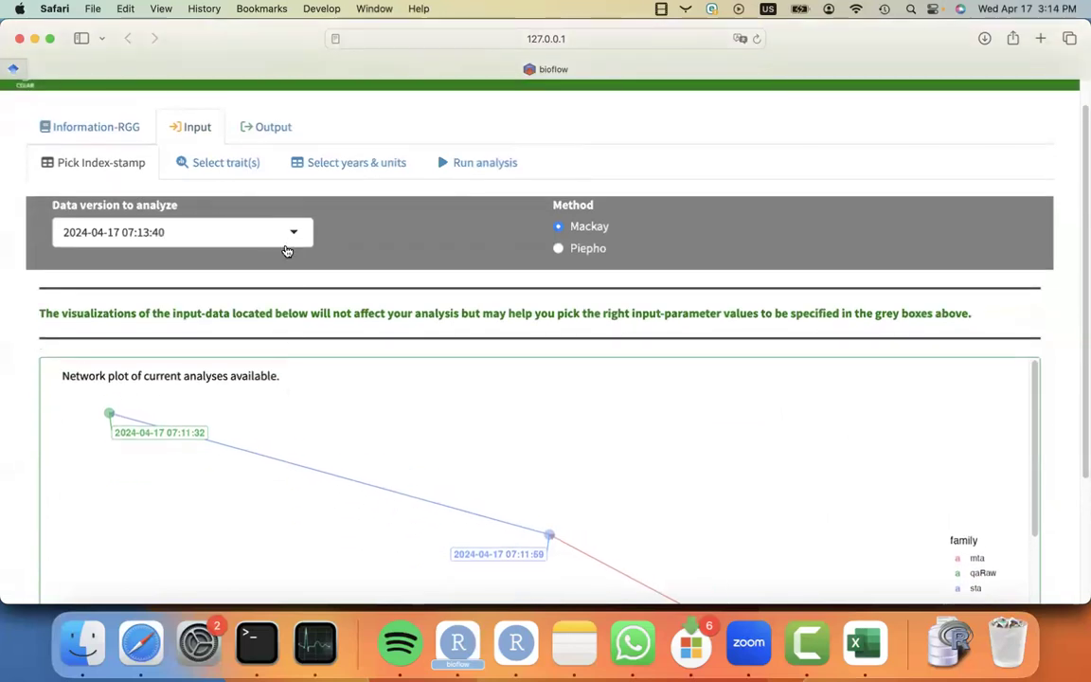
{"action": "left_click", "coordinate": [286, 244]}
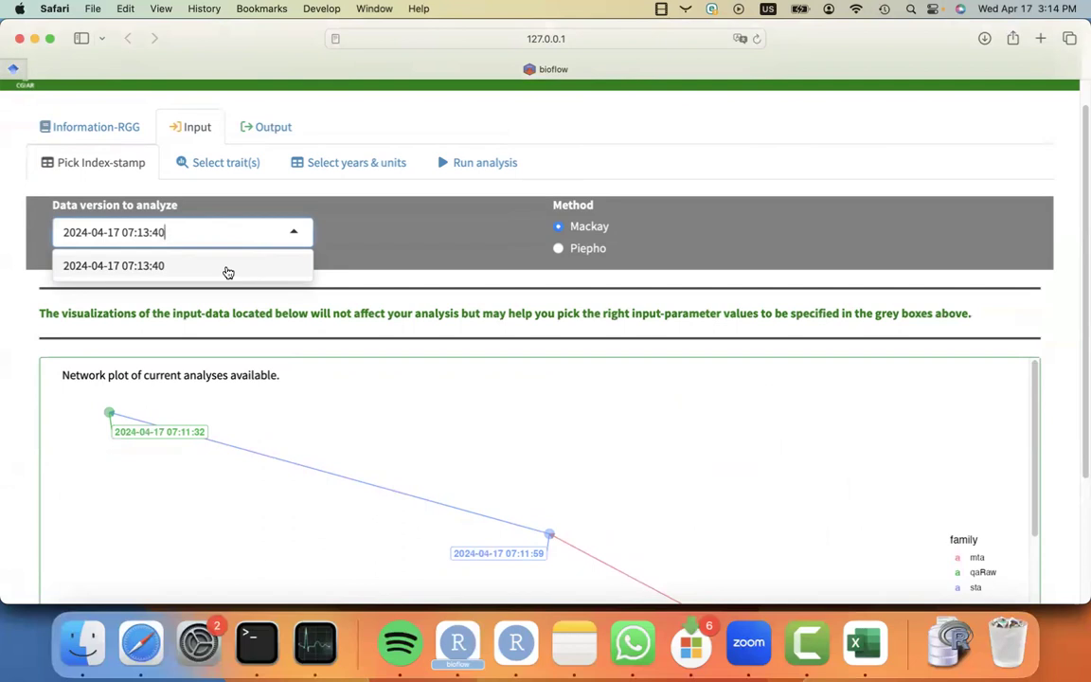
{"action": "left_click", "coordinate": [381, 231]}
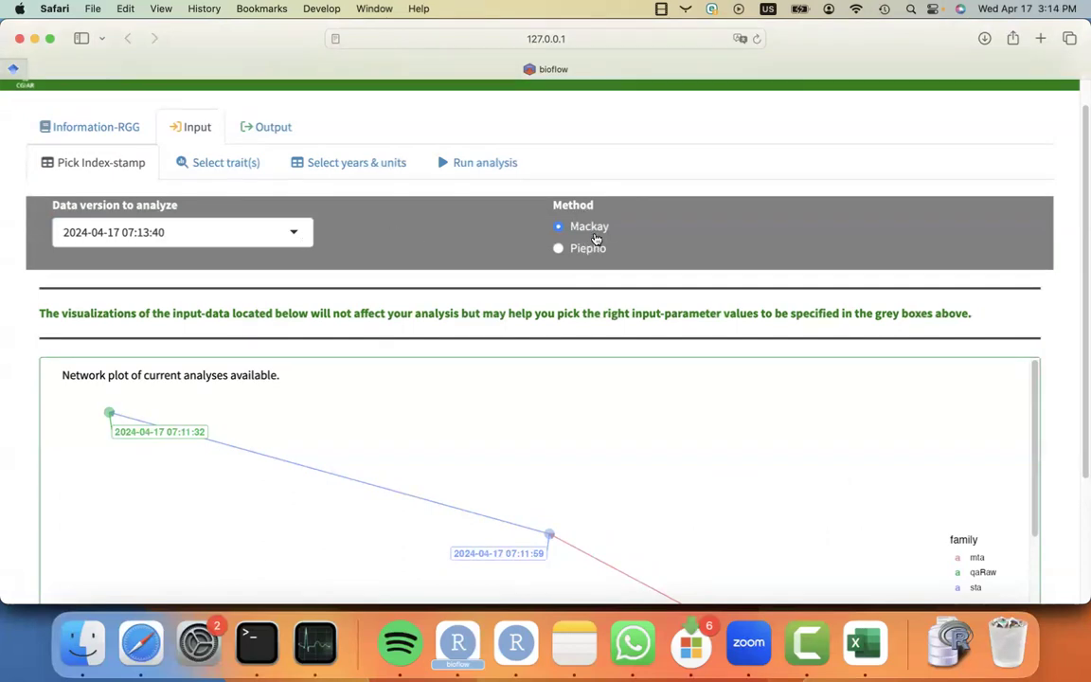
Read the Realized Genetic Gain information page, including its status, data dependencies and details.
{"action": "left_click", "coordinate": [121, 136]}
{"action": "scroll", "coordinate": [115, 379], "scroll_direction": "down", "scroll_amount": 10}
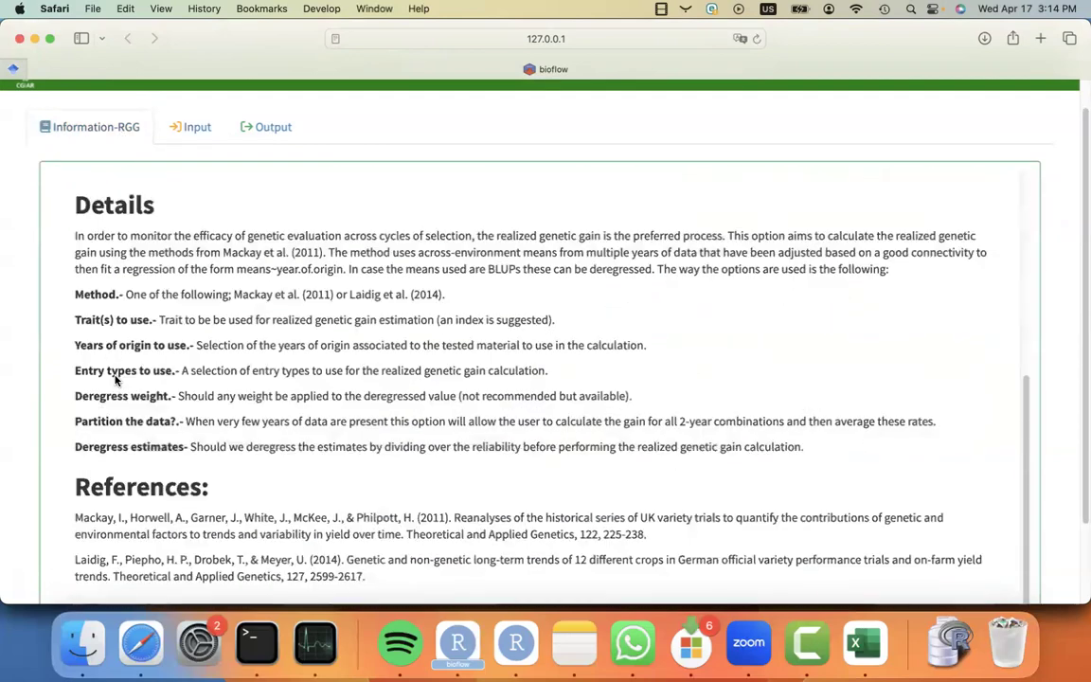
{"action": "scroll", "coordinate": [156, 368], "scroll_direction": "up", "scroll_amount": 10}
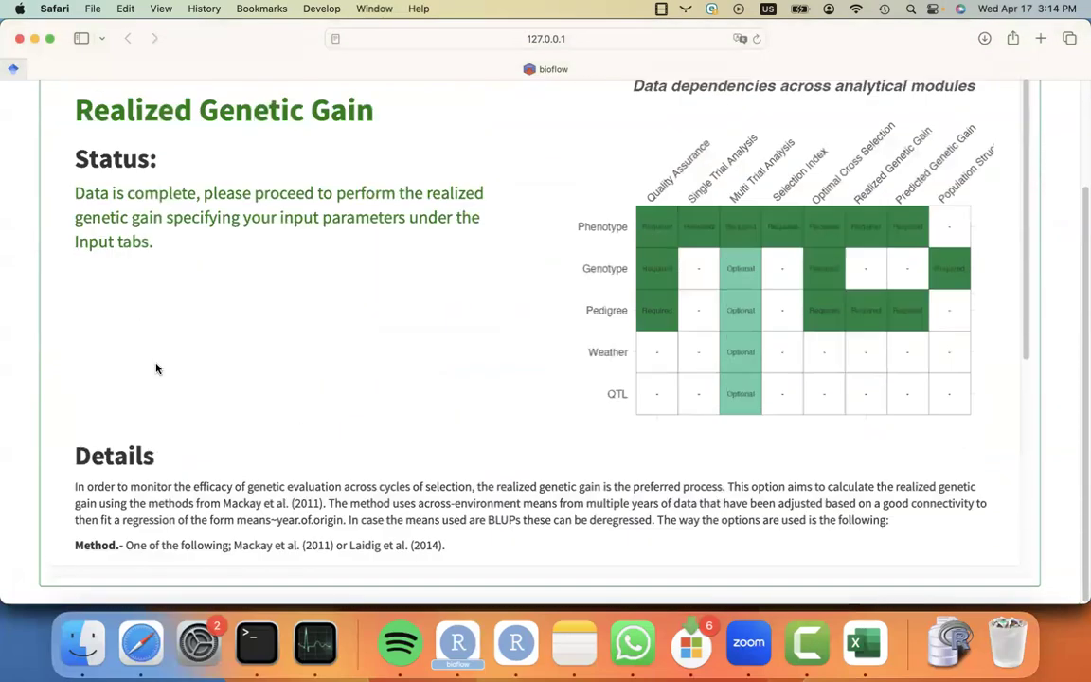
{"action": "scroll", "coordinate": [123, 398], "scroll_direction": "down", "scroll_amount": 10}
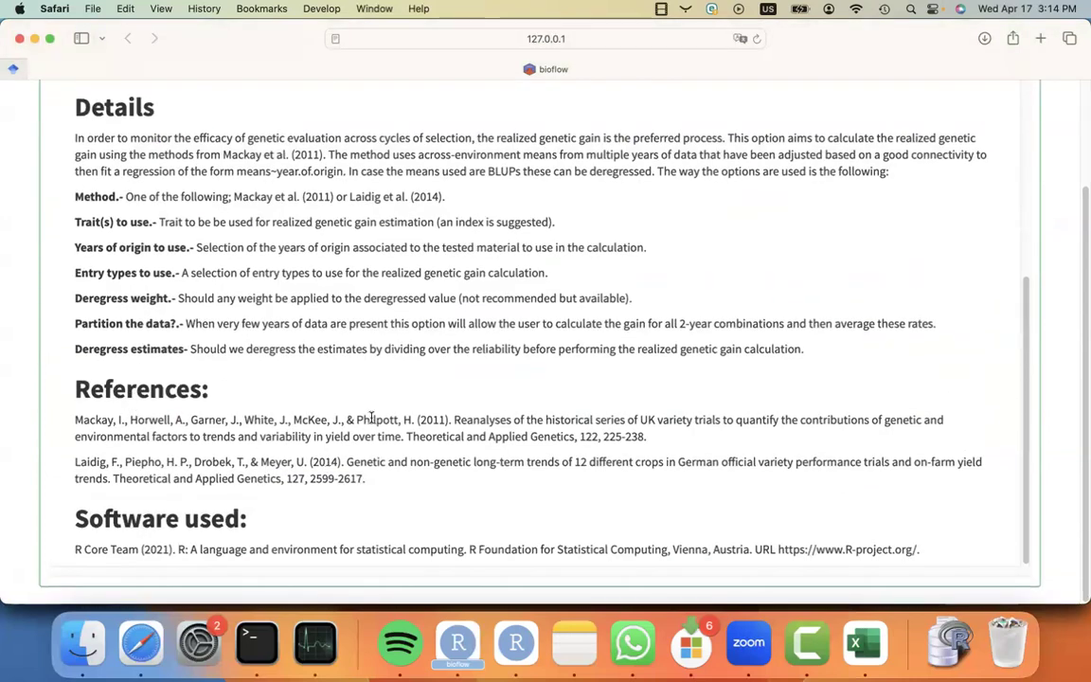
{"action": "scroll", "coordinate": [259, 457], "scroll_direction": "up", "scroll_amount": 10}
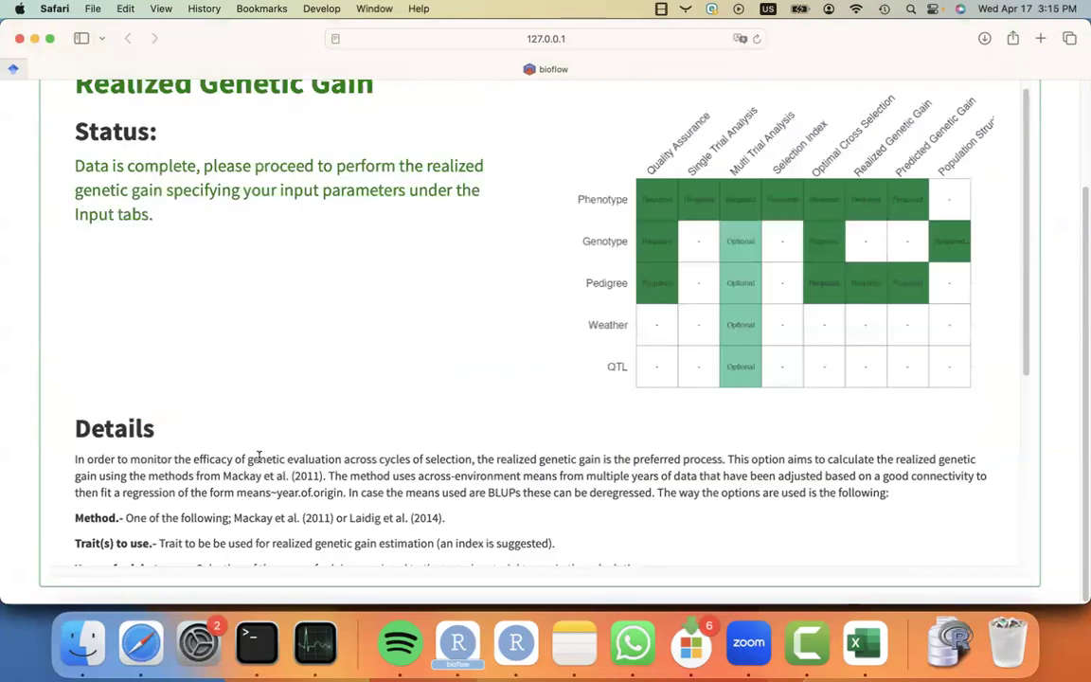
Select Yield_Mg_ha and Ear_Height_cm as the traits for the realized genetic gain.
{"action": "left_click", "coordinate": [201, 163]}
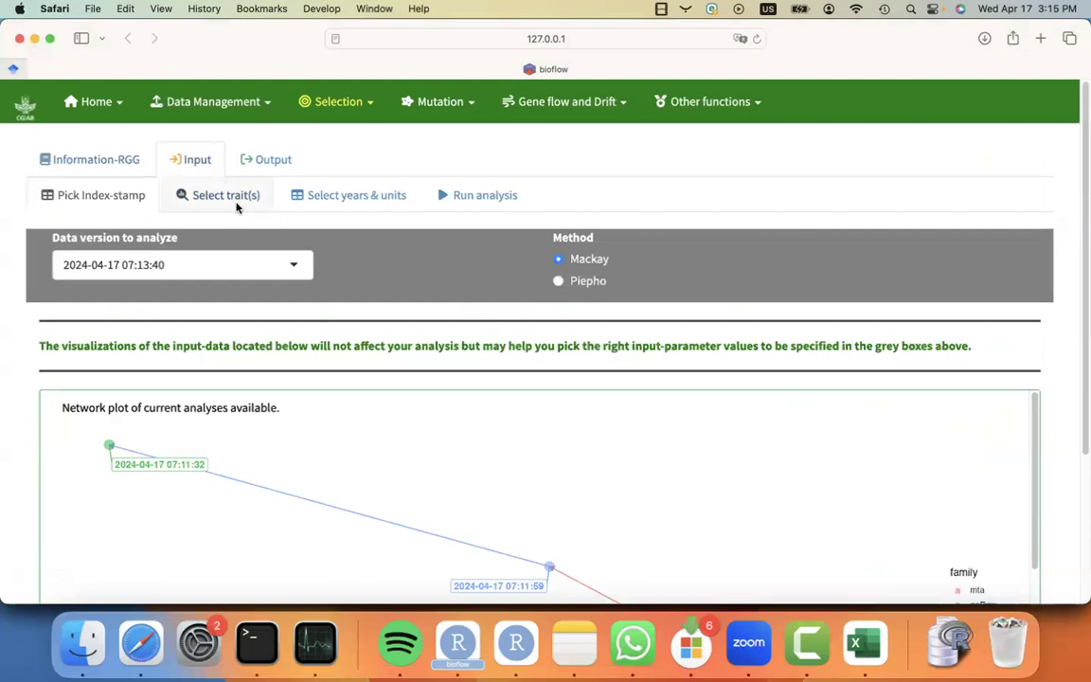
{"action": "left_click", "coordinate": [233, 200]}
{"action": "left_click", "coordinate": [151, 262]}
{"action": "left_click", "coordinate": [129, 297]}
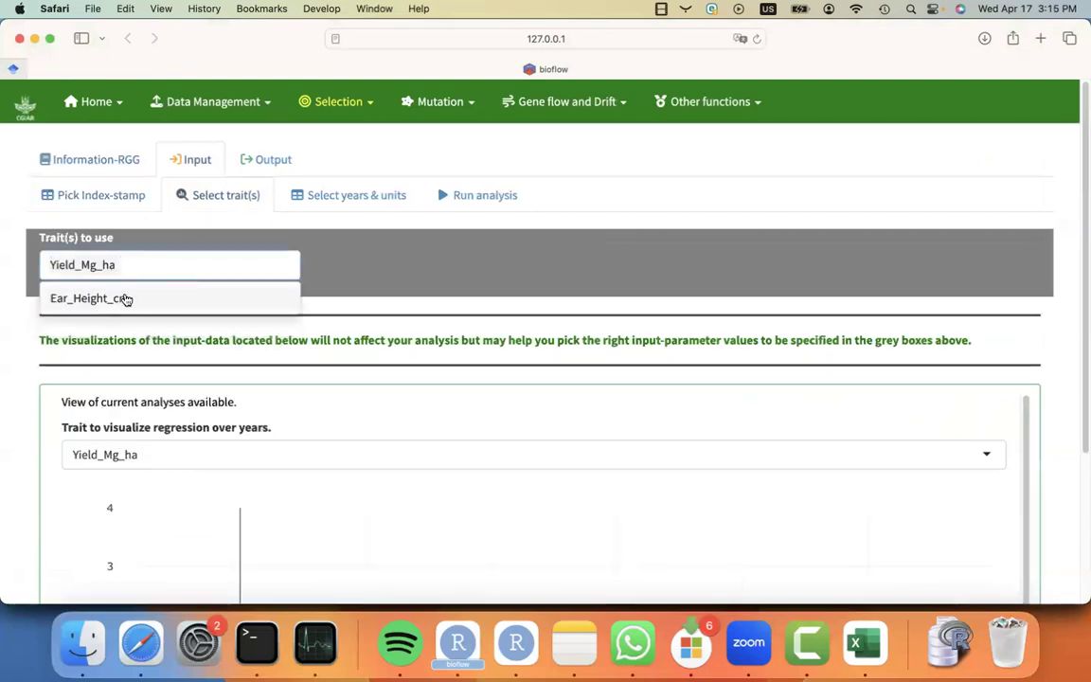
{"action": "left_click", "coordinate": [129, 298]}
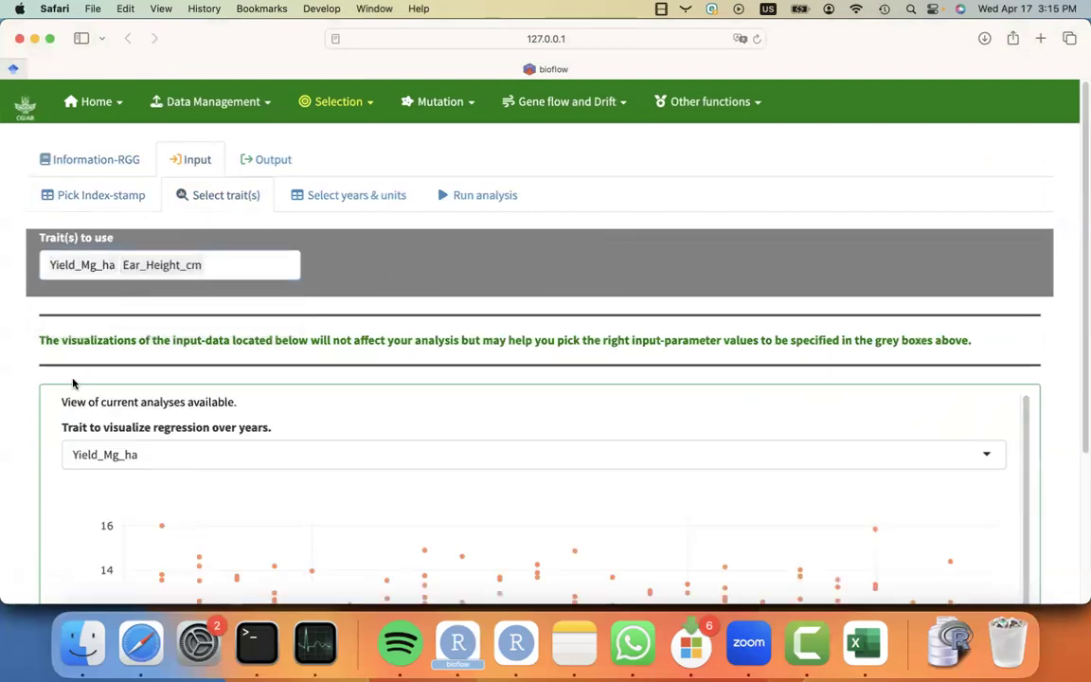
Inspect the regression-over-years plot of the input data, switching it to Ear_Height_cm.
{"action": "scroll", "coordinate": [41, 434], "scroll_direction": "down", "scroll_amount": 2}
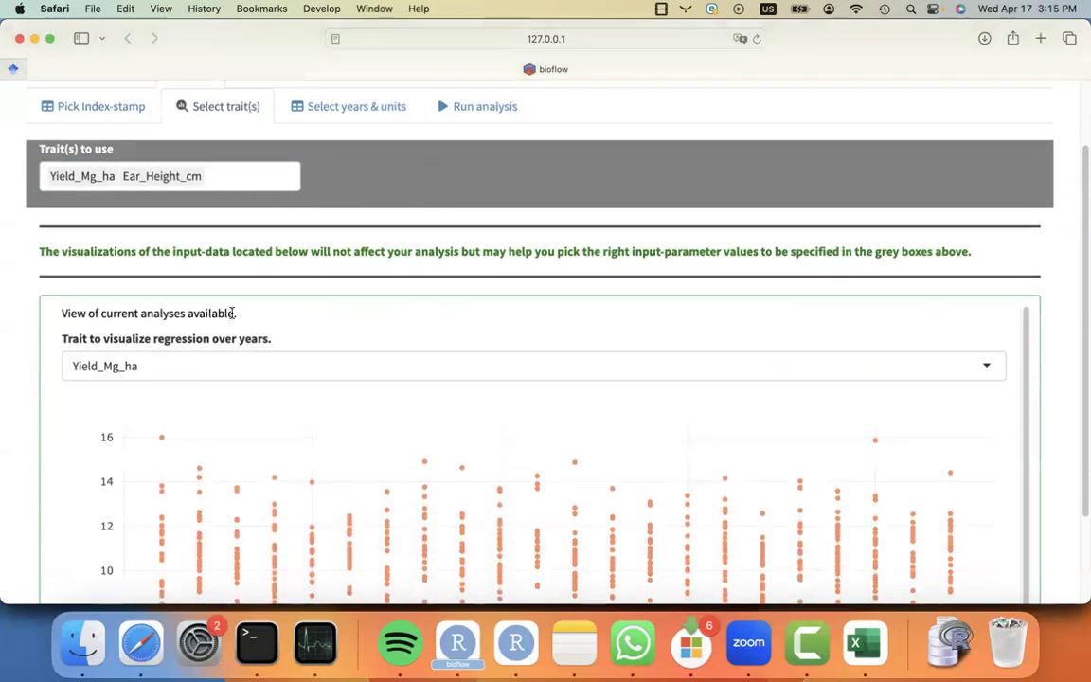
{"action": "scroll", "coordinate": [61, 497], "scroll_direction": "down", "scroll_amount": 2}
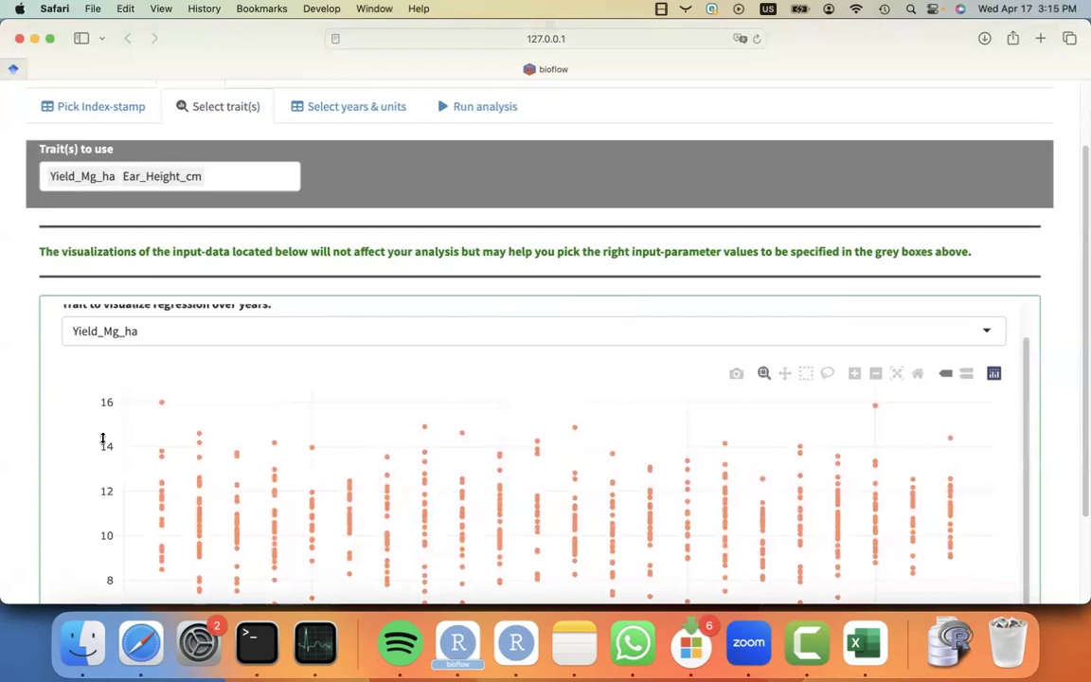
{"action": "scroll", "coordinate": [99, 450], "scroll_direction": "up", "scroll_amount": 1}
{"action": "scroll", "coordinate": [99, 459], "scroll_direction": "down", "scroll_amount": 2}
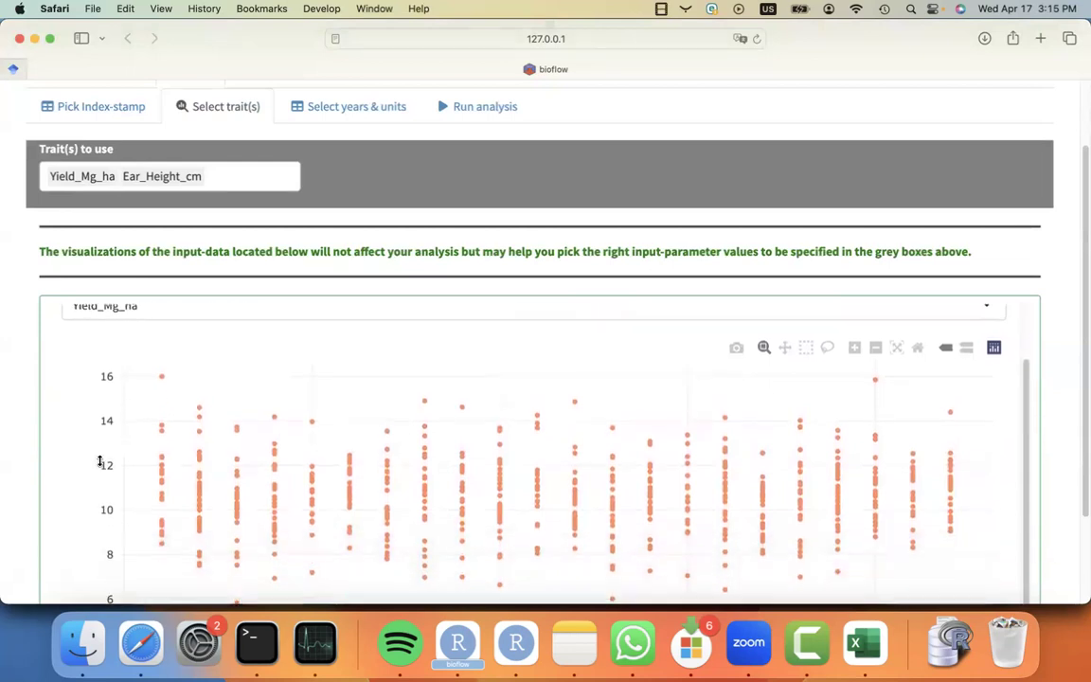
{"action": "scroll", "coordinate": [99, 461], "scroll_direction": "down", "scroll_amount": 2}
{"action": "scroll", "coordinate": [102, 457], "scroll_direction": "up", "scroll_amount": 2}
{"action": "left_click", "coordinate": [250, 297]}
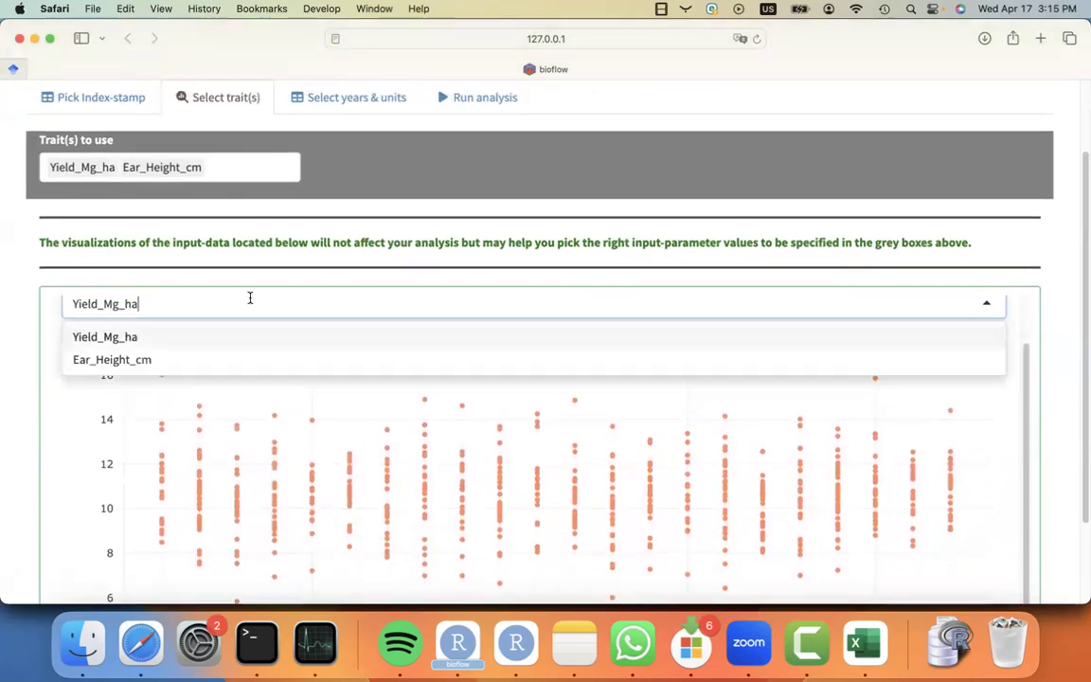
{"action": "left_click", "coordinate": [204, 358]}
{"action": "scroll", "coordinate": [53, 504], "scroll_direction": "down", "scroll_amount": 1}
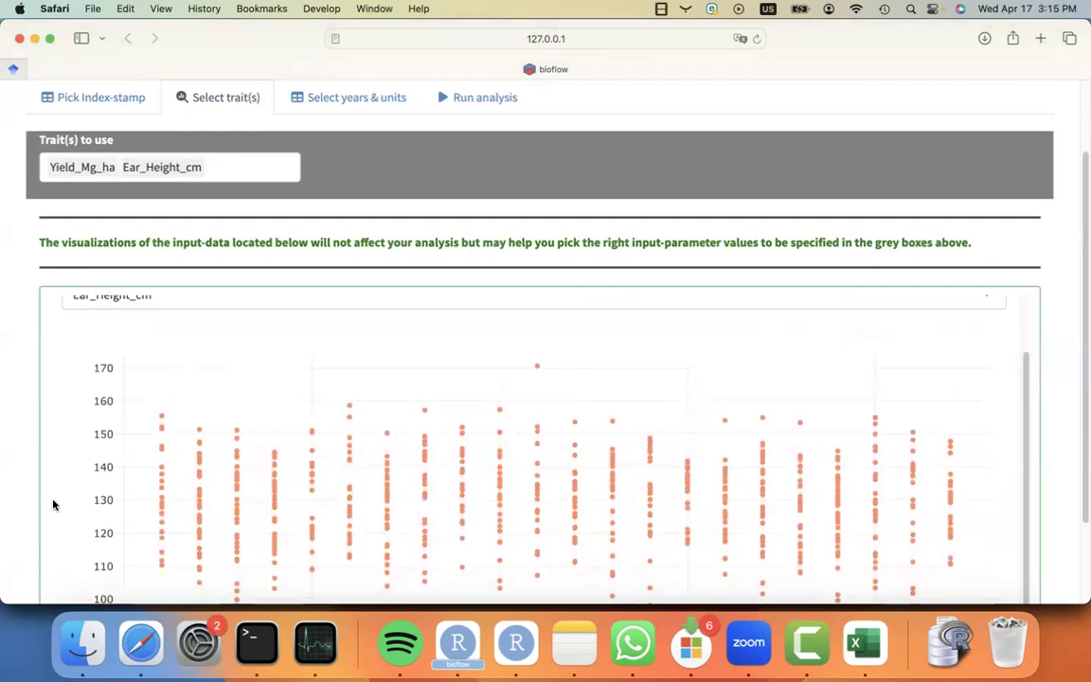
{"action": "scroll", "coordinate": [54, 504], "scroll_direction": "down", "scroll_amount": 3}
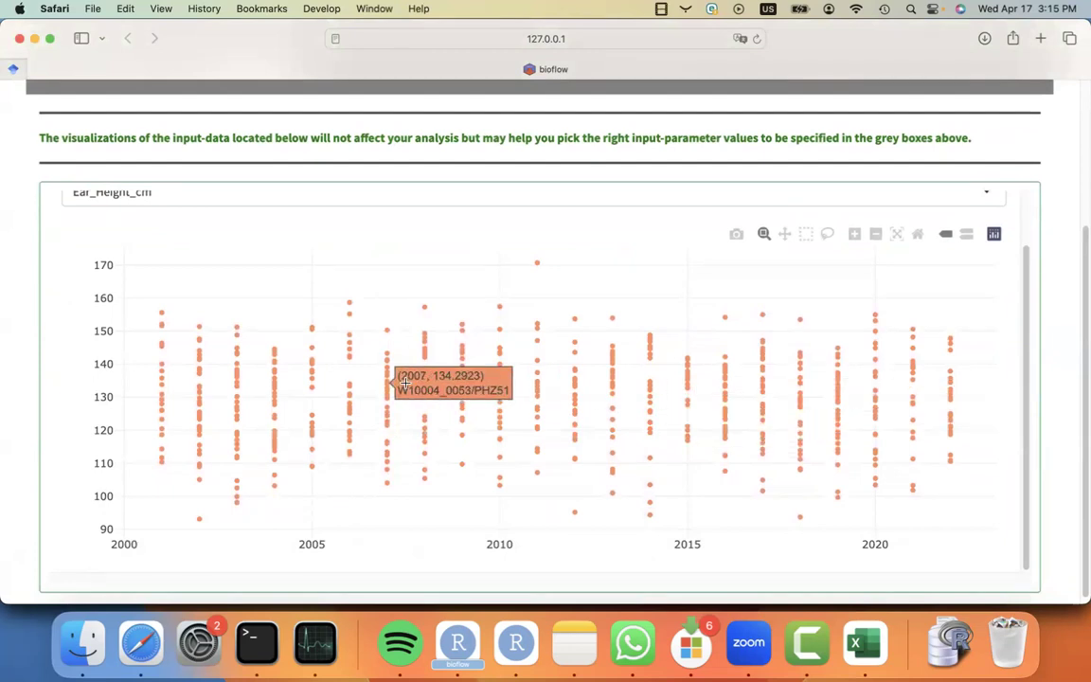
{"action": "scroll", "coordinate": [61, 383], "scroll_direction": "up", "scroll_amount": 2}
{"action": "scroll", "coordinate": [61, 384], "scroll_direction": "up", "scroll_amount": 3}
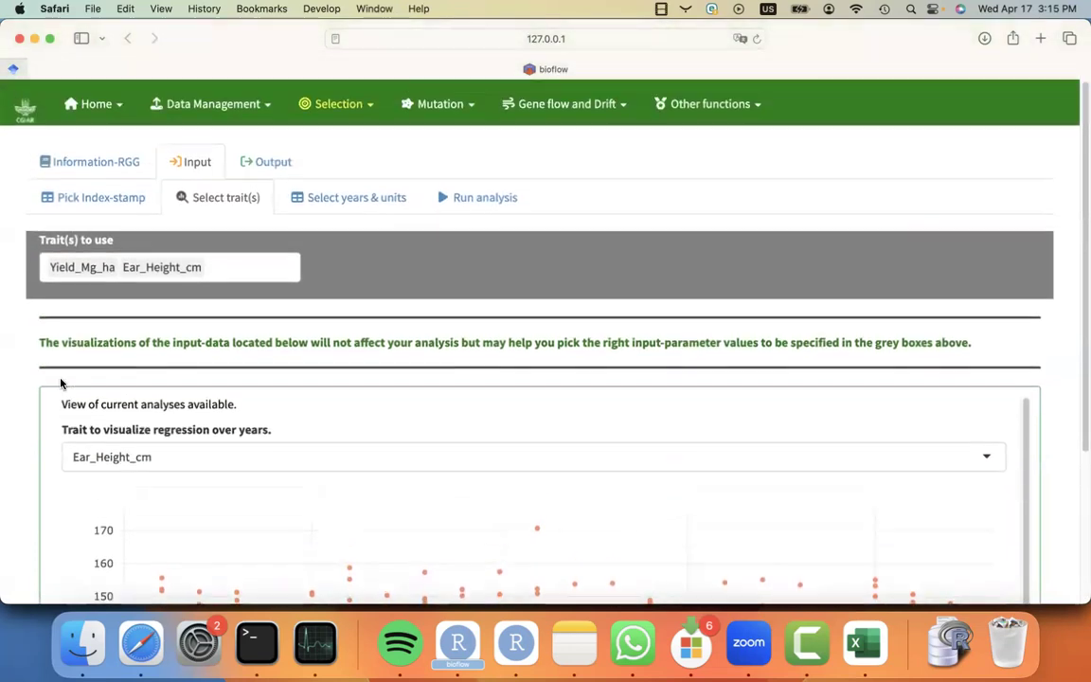
Review the years of origin and the PV__tested entry type in the years and units settings.
{"action": "left_click", "coordinate": [358, 199]}
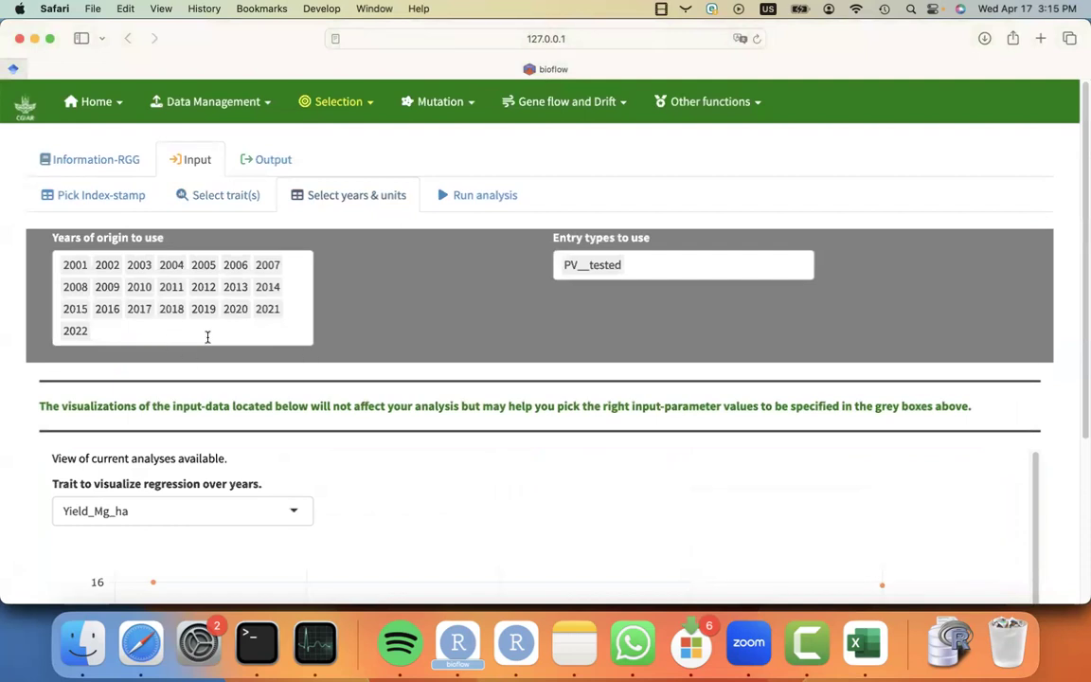
{"action": "left_click", "coordinate": [648, 273]}
{"action": "scroll", "coordinate": [429, 324], "scroll_direction": "down", "scroll_amount": 5}
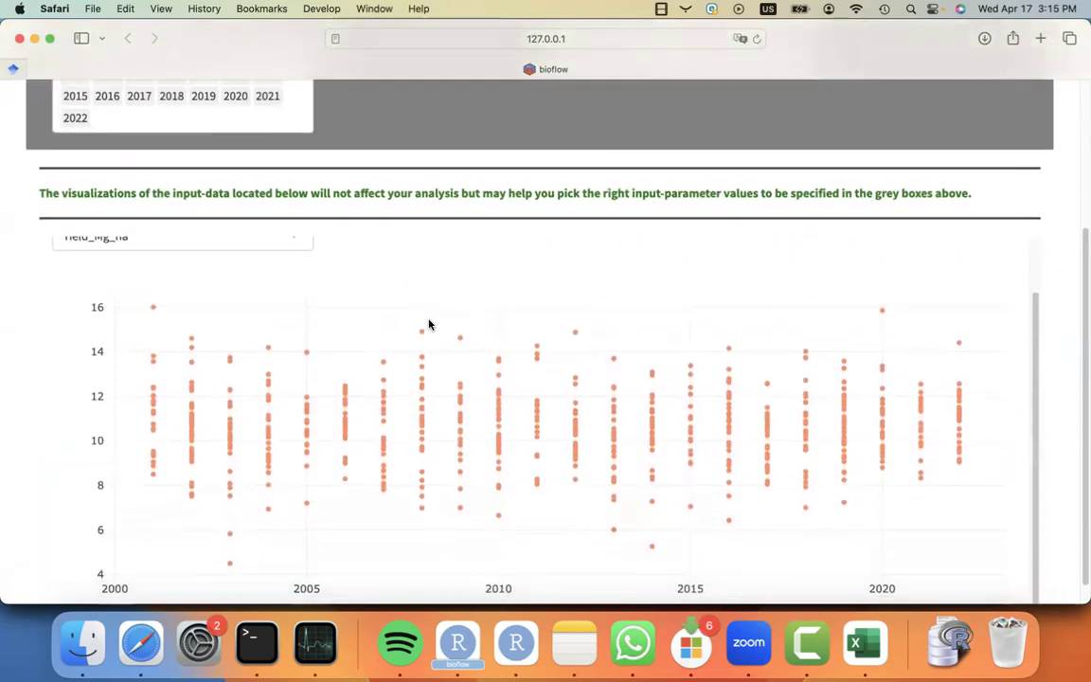
{"action": "scroll", "coordinate": [429, 324], "scroll_direction": "up", "scroll_amount": 5}
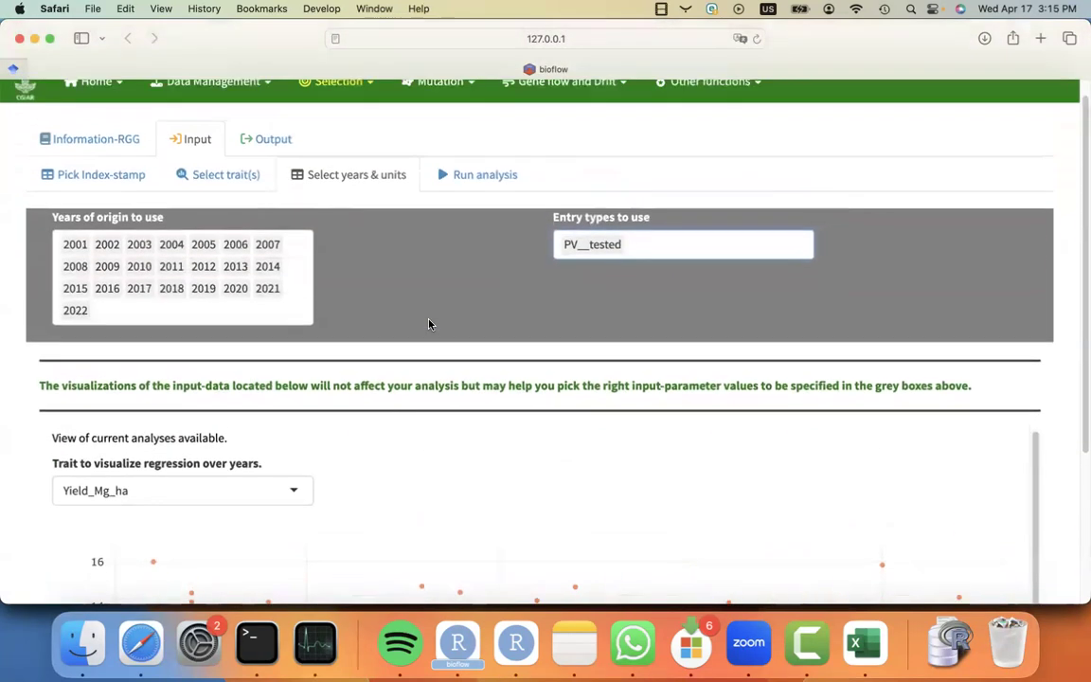
{"action": "left_click", "coordinate": [642, 244]}
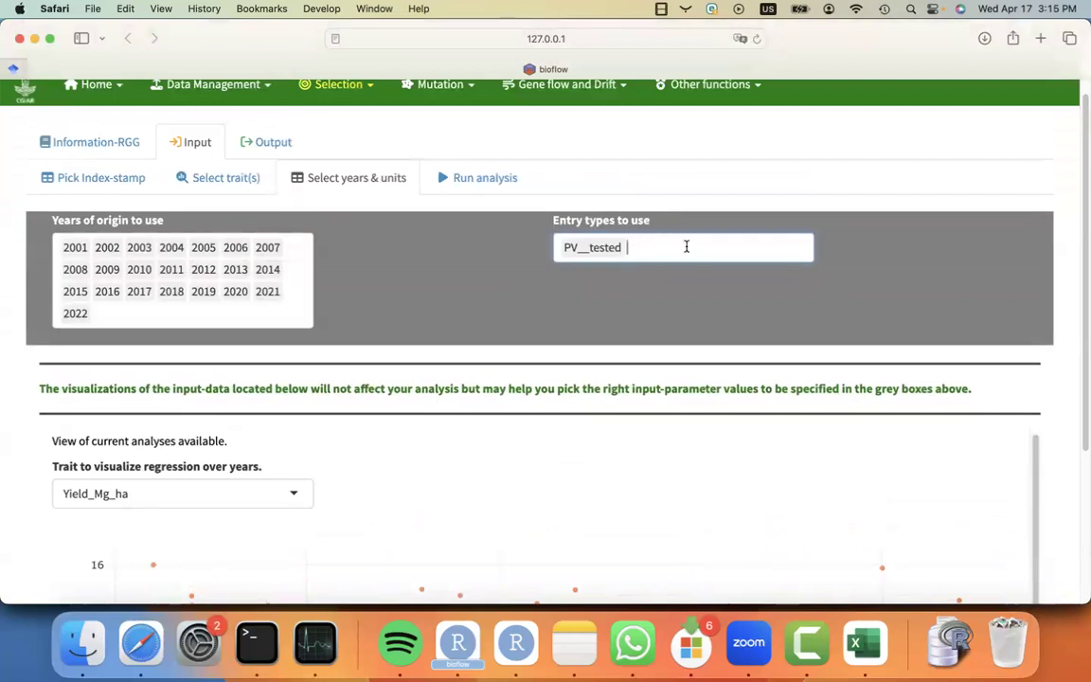
{"action": "scroll", "coordinate": [365, 377], "scroll_direction": "down", "scroll_amount": 5}
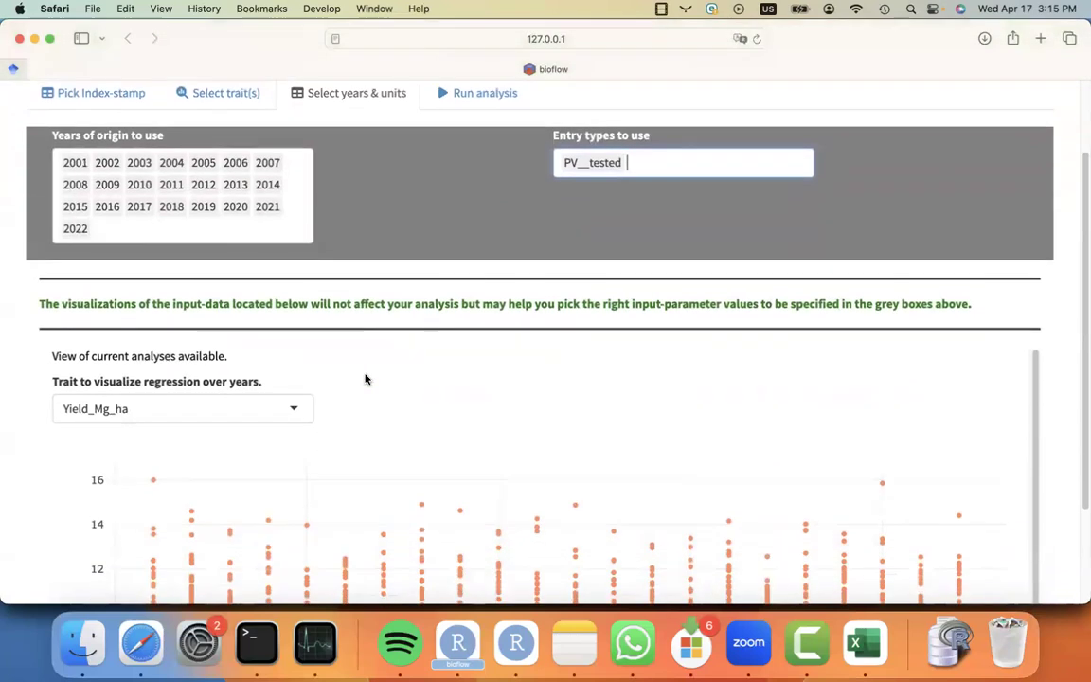
{"action": "scroll", "coordinate": [365, 375], "scroll_direction": "up", "scroll_amount": 5}
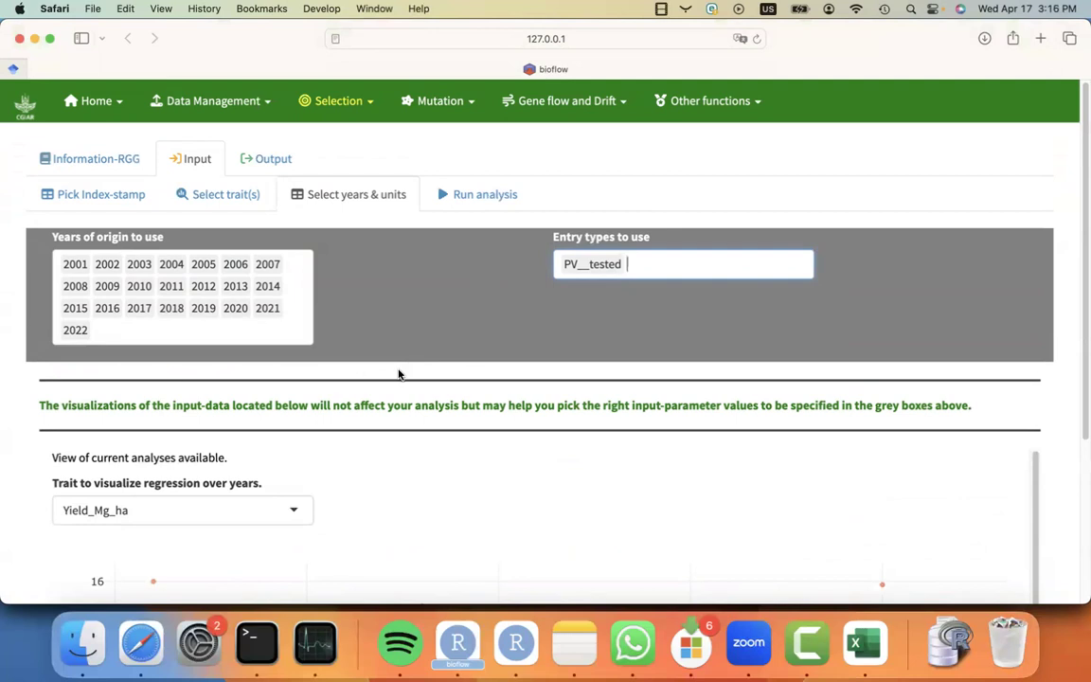
{"action": "scroll", "coordinate": [399, 374], "scroll_direction": "down", "scroll_amount": 2}
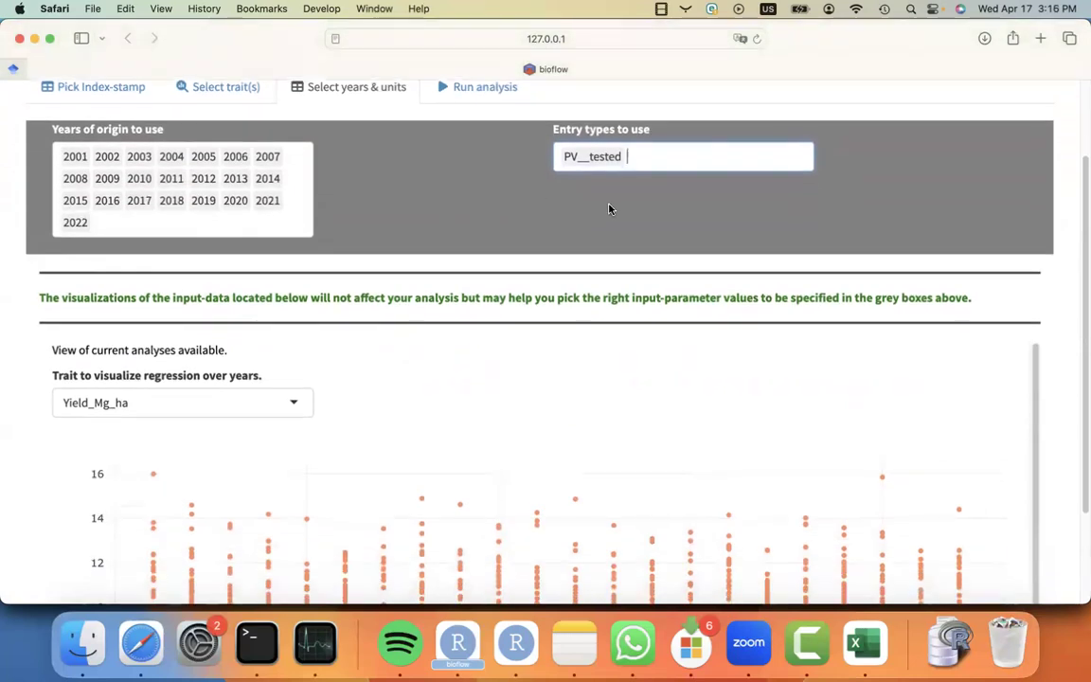
{"action": "scroll", "coordinate": [432, 320], "scroll_direction": "down", "scroll_amount": 3}
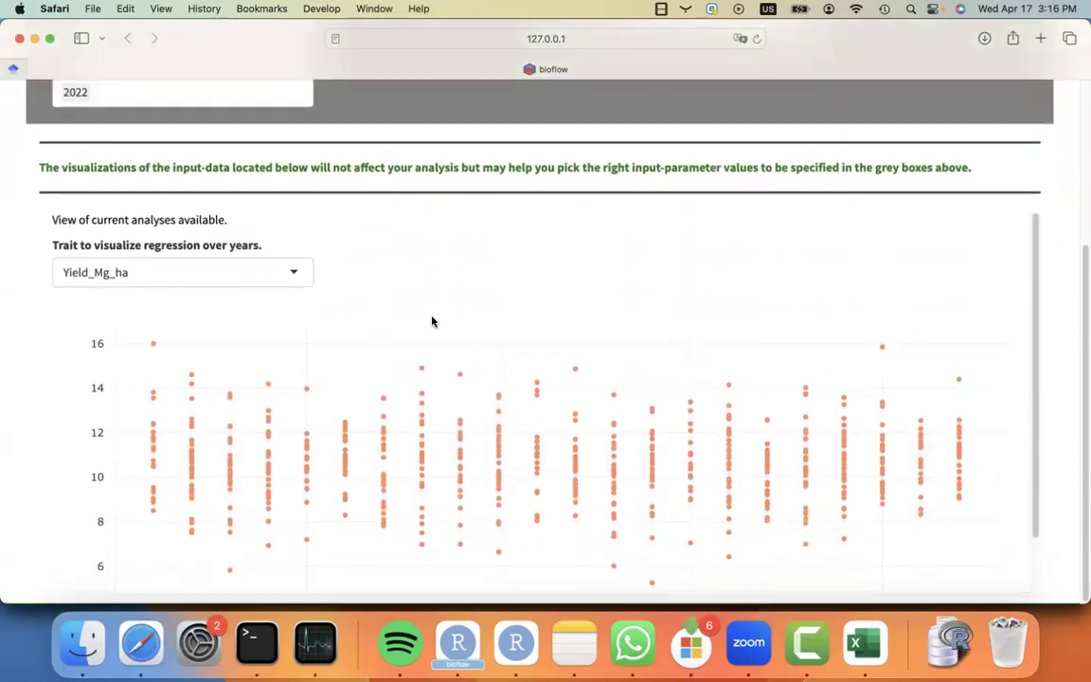
{"action": "scroll", "coordinate": [433, 320], "scroll_direction": "up", "scroll_amount": 4}
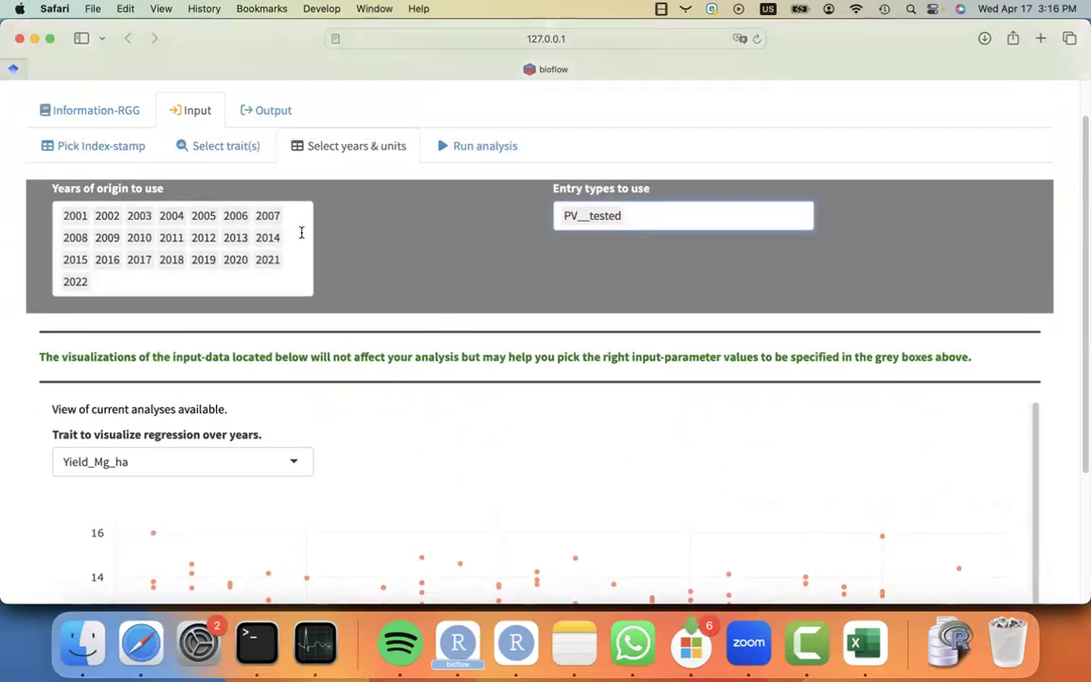
{"action": "scroll", "coordinate": [355, 315], "scroll_direction": "down", "scroll_amount": 4}
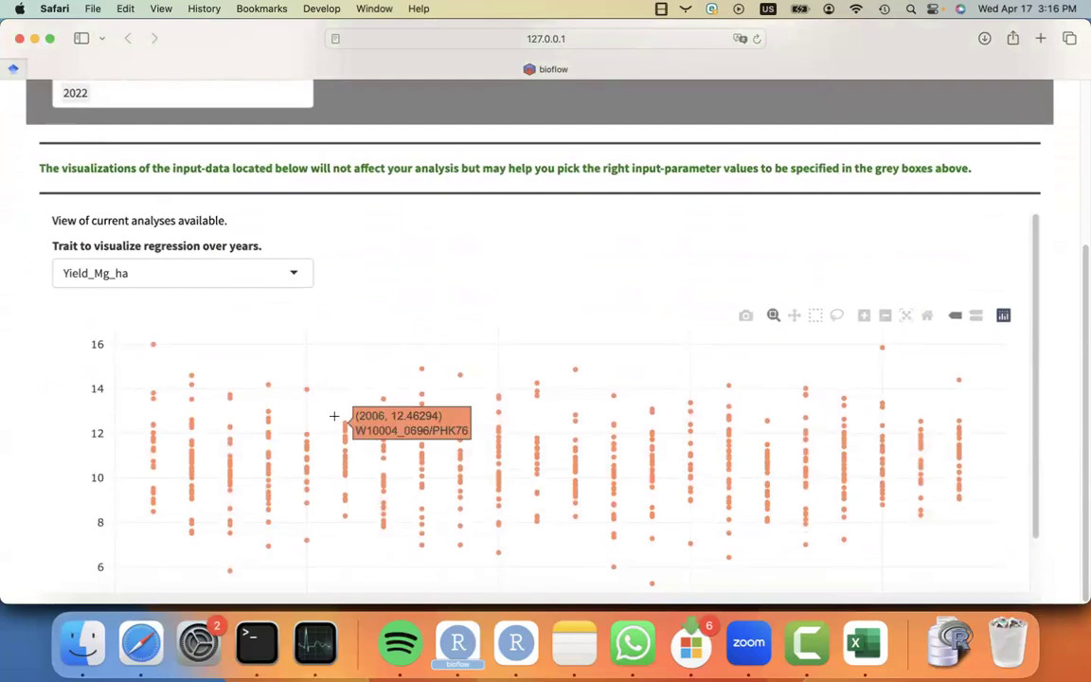
{"action": "scroll", "coordinate": [359, 216], "scroll_direction": "up", "scroll_amount": 2}
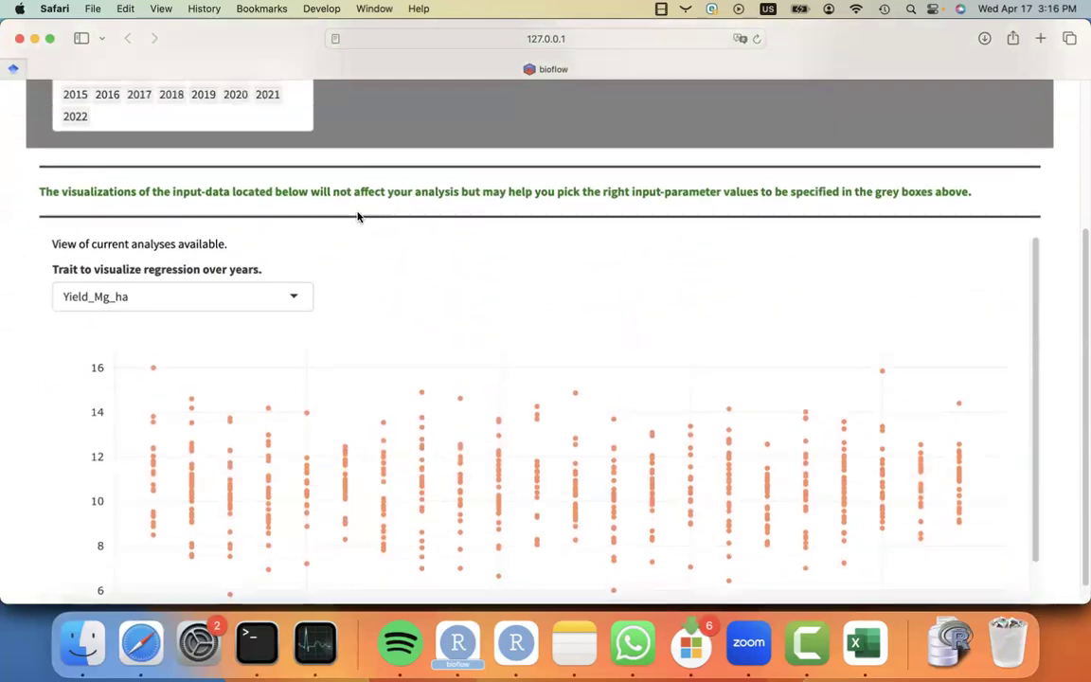
{"action": "scroll", "coordinate": [357, 213], "scroll_direction": "up", "scroll_amount": 3}
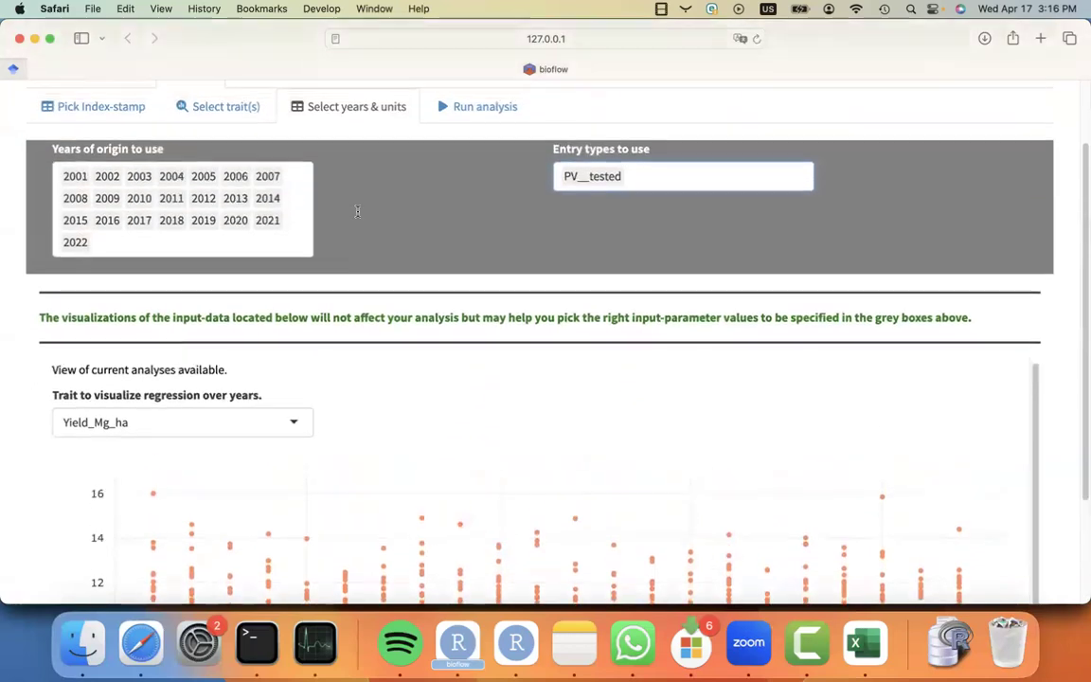
Run the realized genetic gain analysis.
{"action": "scroll", "coordinate": [357, 216], "scroll_direction": "down", "scroll_amount": 3}
{"action": "scroll", "coordinate": [357, 214], "scroll_direction": "up", "scroll_amount": 5}
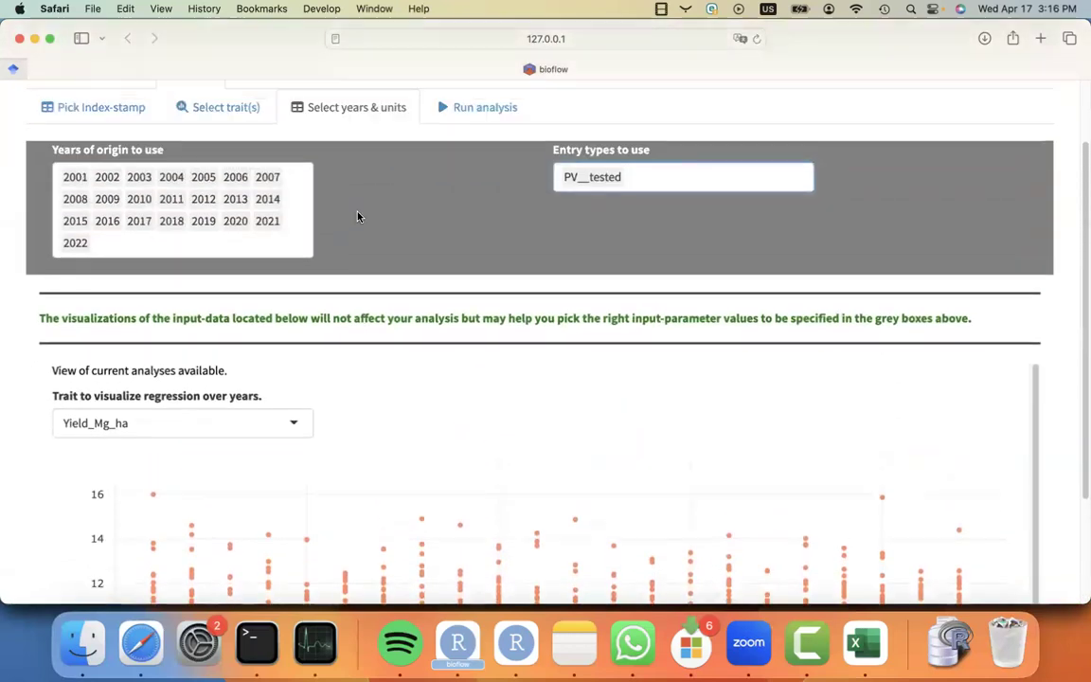
{"action": "left_click", "coordinate": [480, 193]}
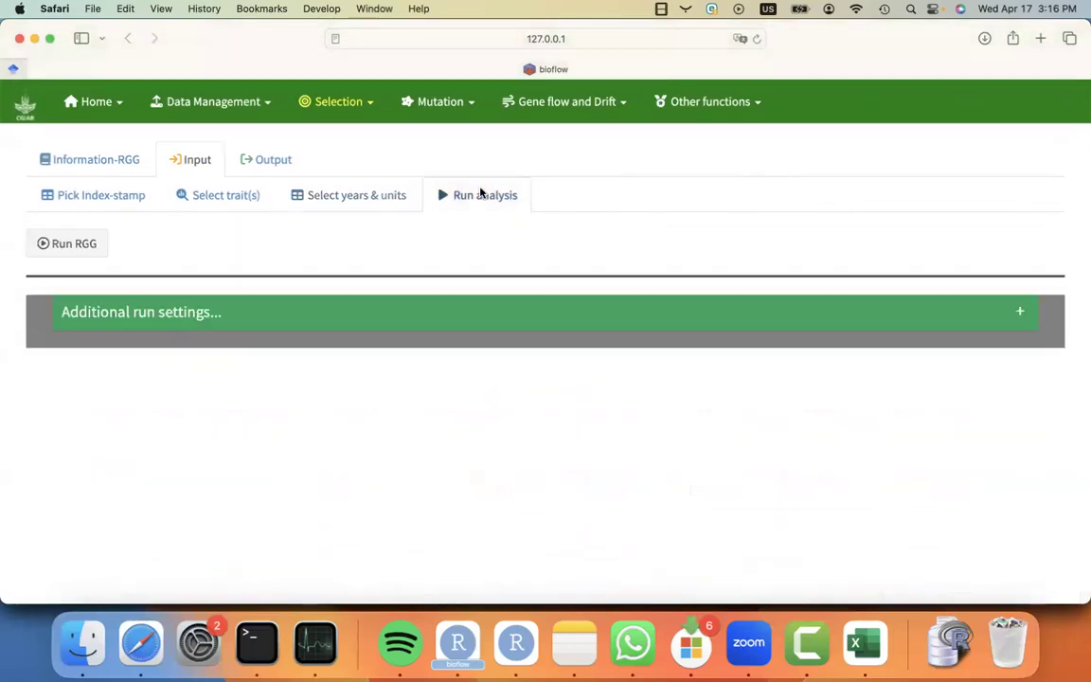
{"action": "left_click", "coordinate": [76, 246]}
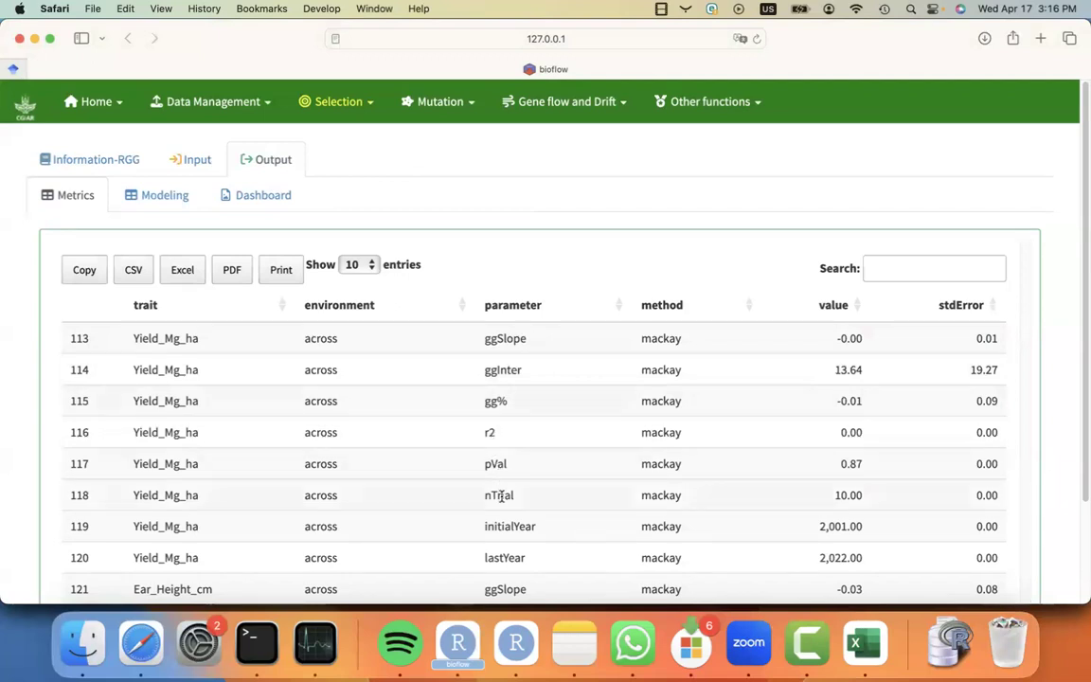
Review the output metrics table, then open the modeling parameters table.
{"action": "scroll", "coordinate": [502, 496], "scroll_direction": "down", "scroll_amount": 3}
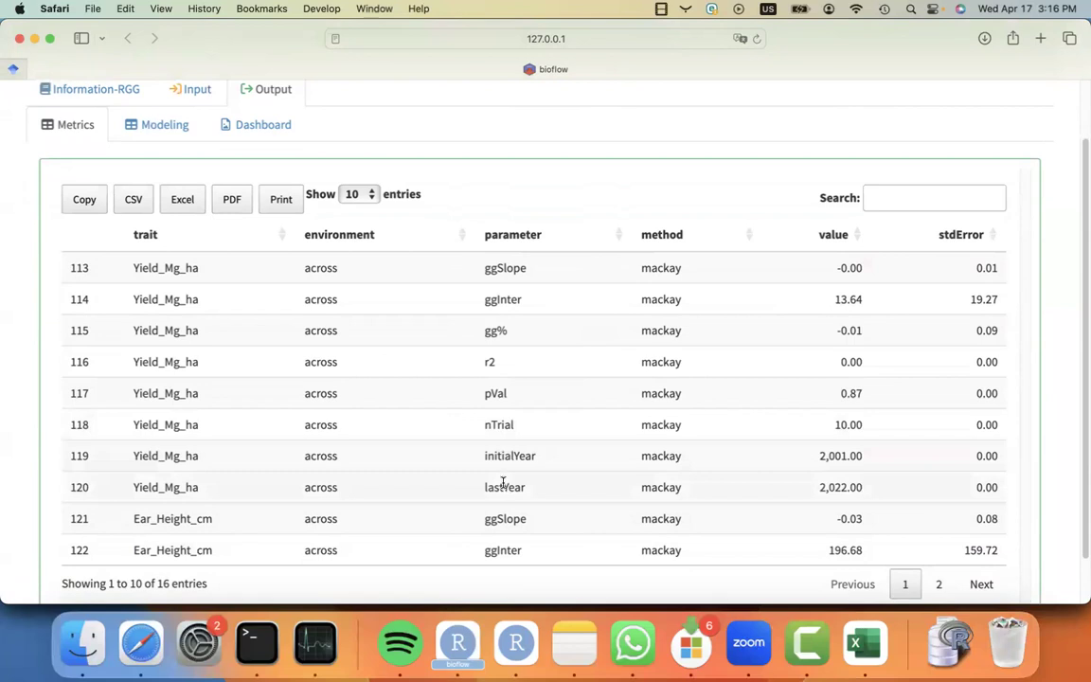
{"action": "scroll", "coordinate": [502, 488], "scroll_direction": "up", "scroll_amount": 1}
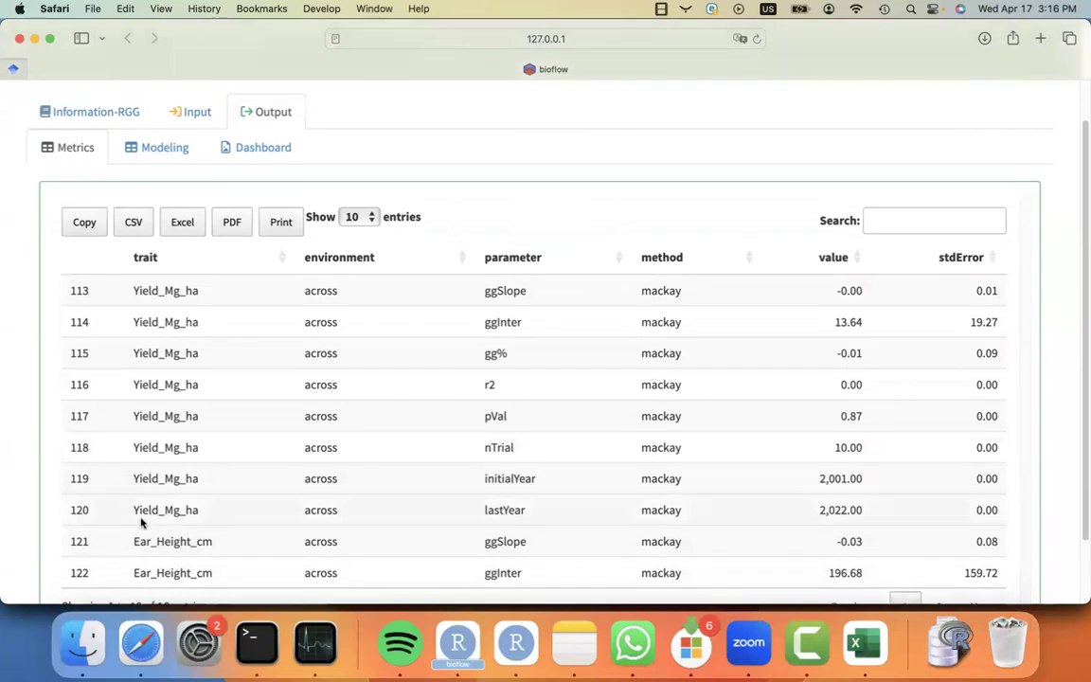
{"action": "scroll", "coordinate": [163, 445], "scroll_direction": "up", "scroll_amount": 2}
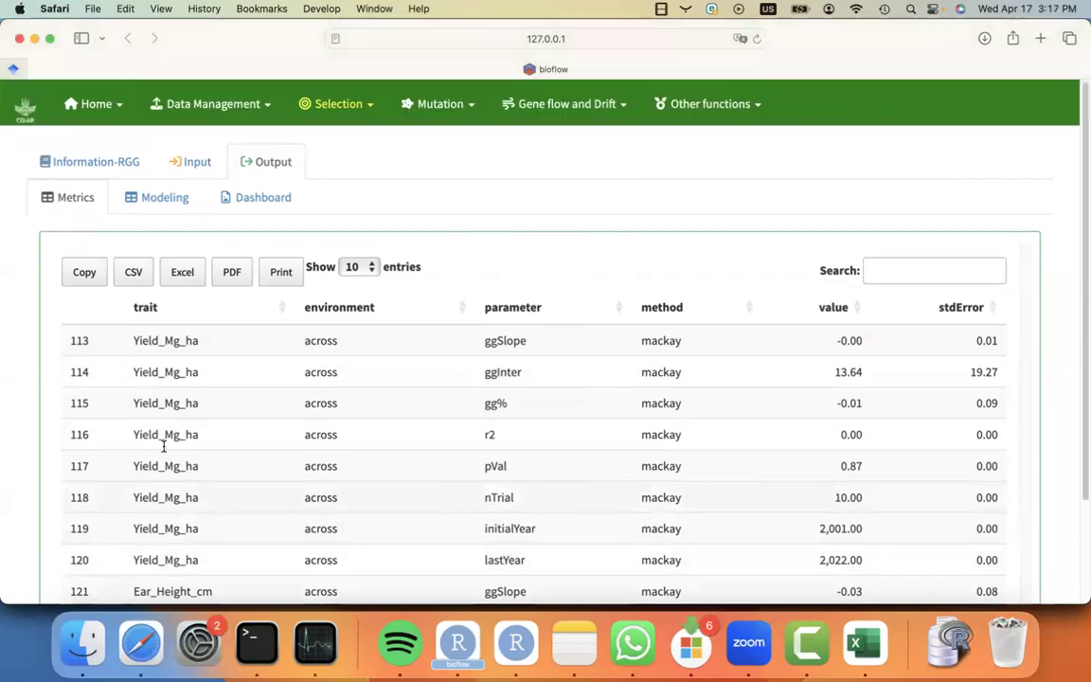
{"action": "left_click", "coordinate": [152, 197]}
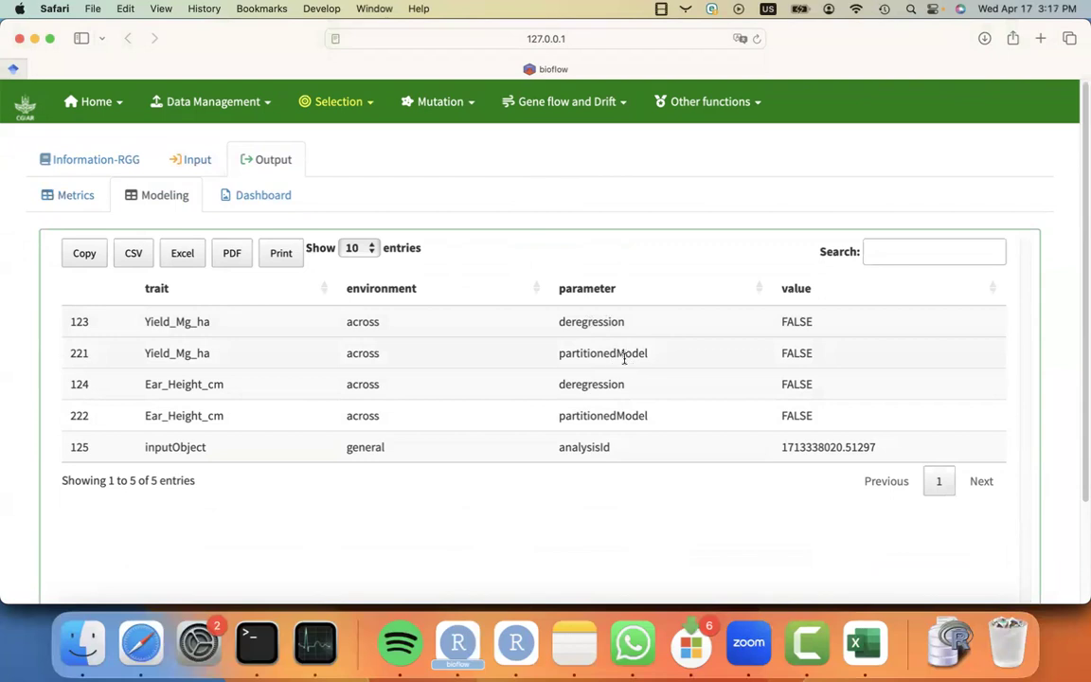
Expand and collapse the additional run settings for the realized genetic gain run.
{"action": "left_click", "coordinate": [200, 165]}
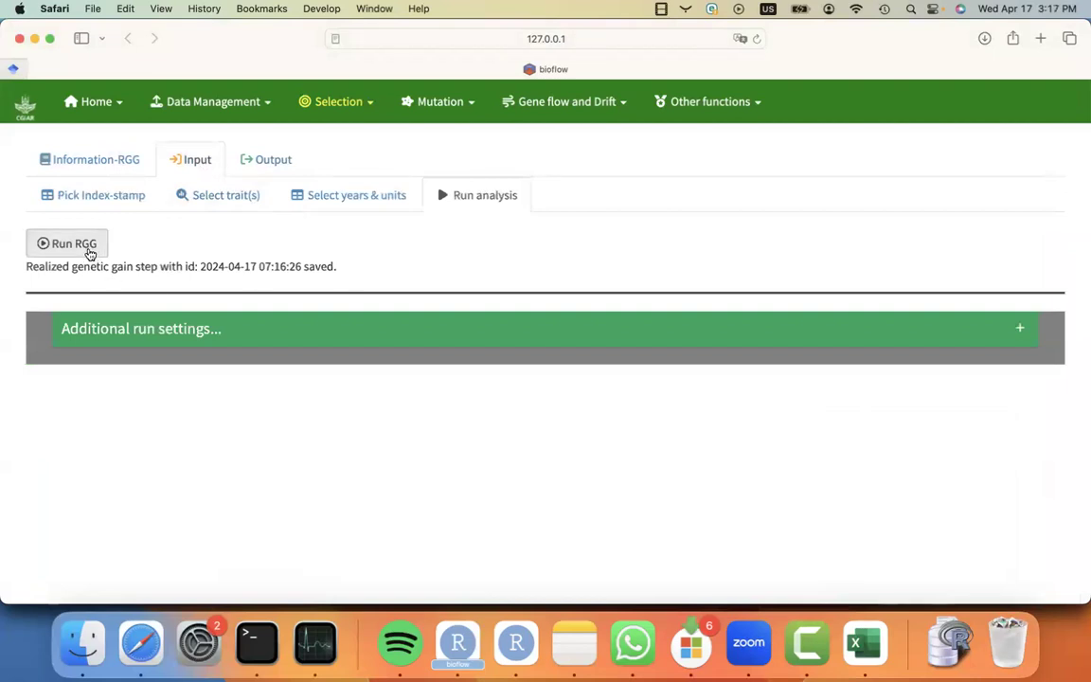
{"action": "left_click", "coordinate": [1021, 331]}
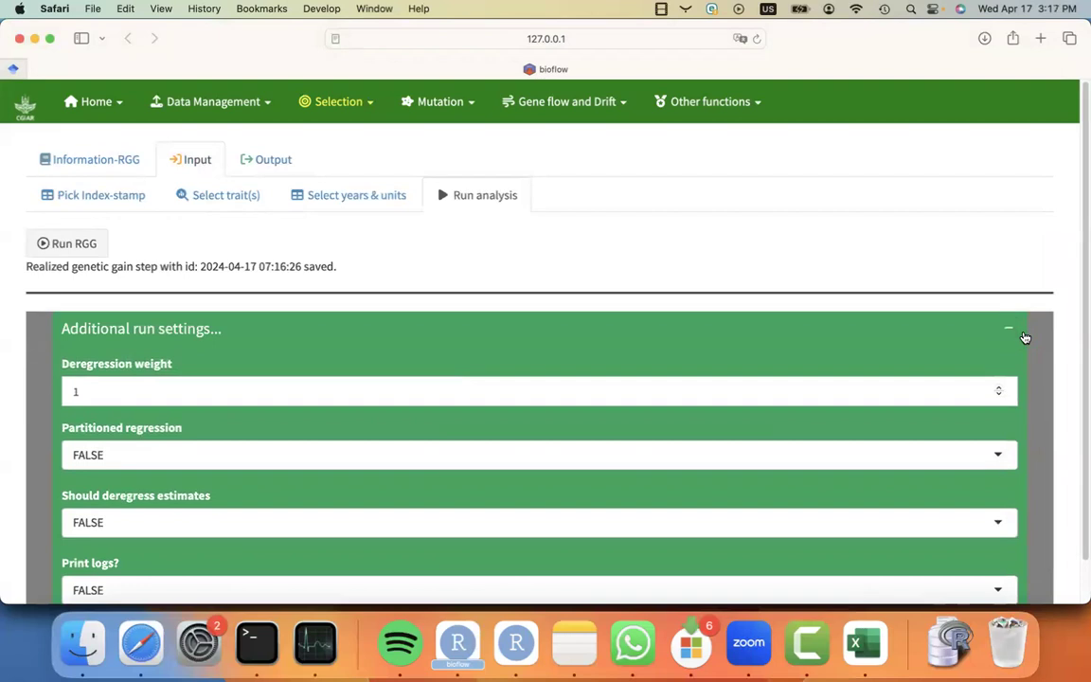
{"action": "left_click", "coordinate": [1019, 334]}
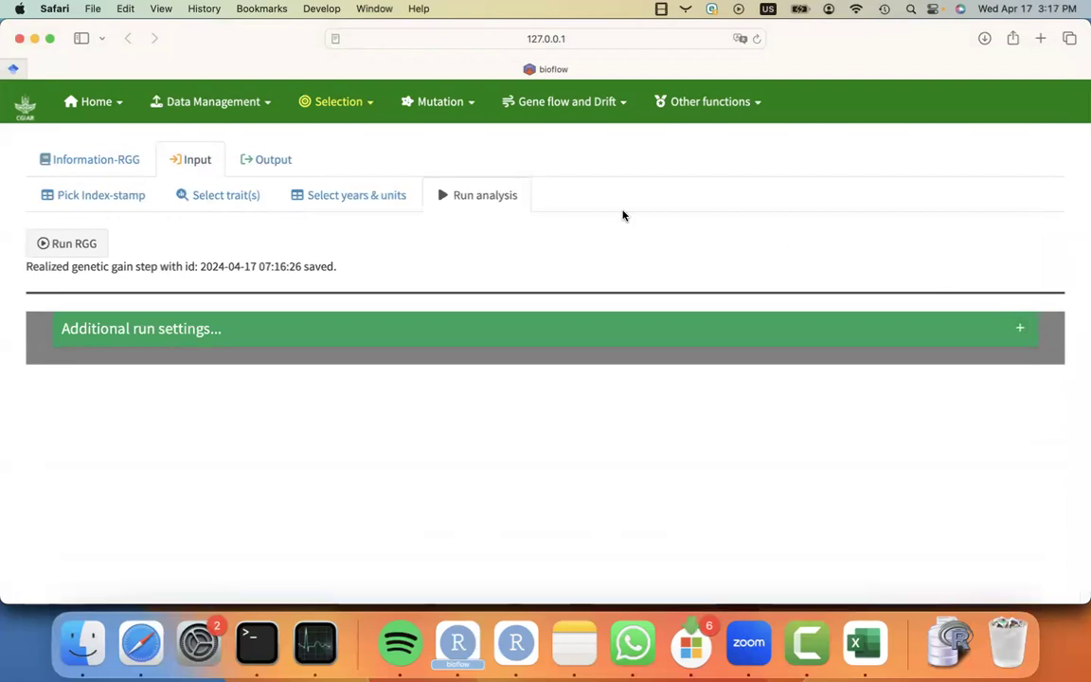
Review the output dashboard's summary metrics, regression plot and method references.
{"action": "left_click", "coordinate": [258, 167]}
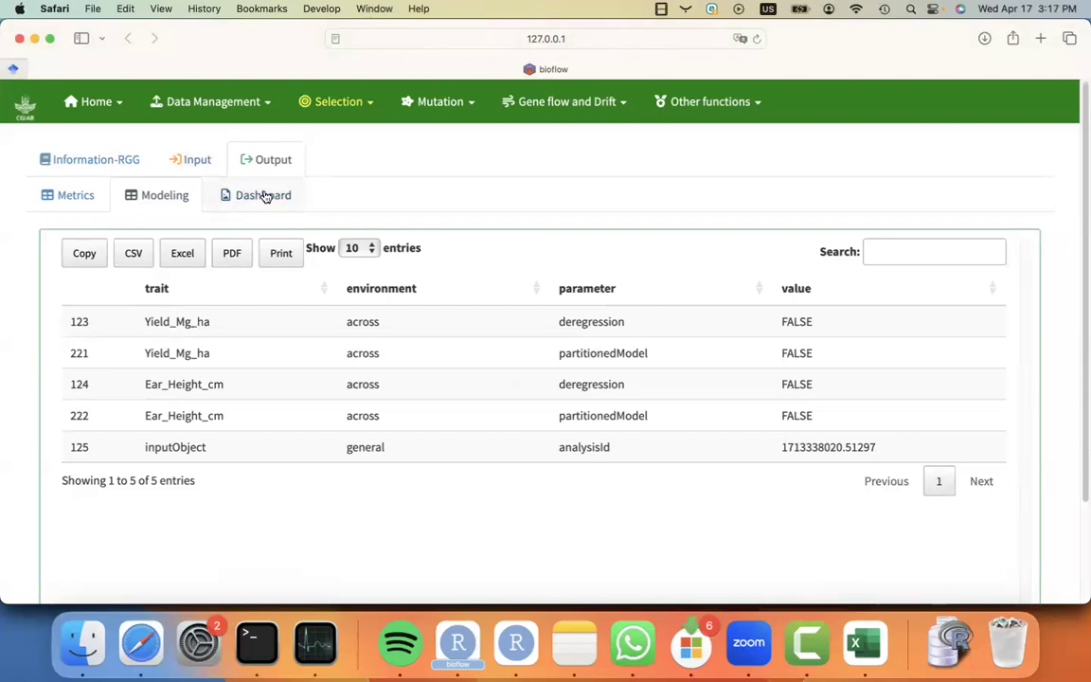
{"action": "left_click", "coordinate": [266, 196]}
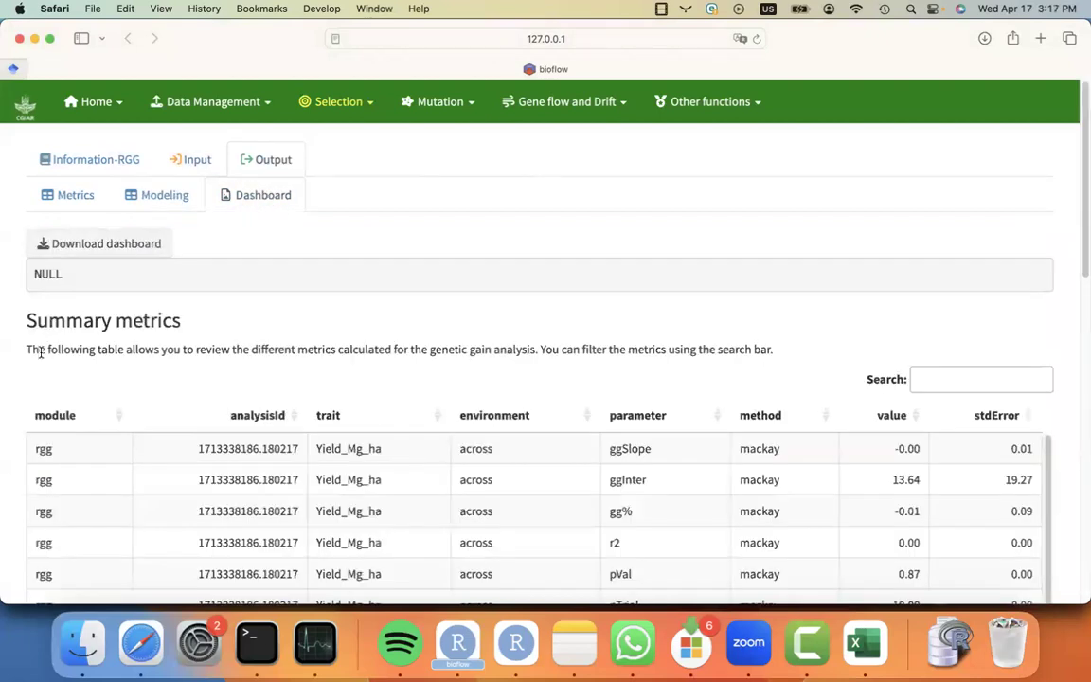
{"action": "scroll", "coordinate": [25, 425], "scroll_direction": "down", "scroll_amount": 2}
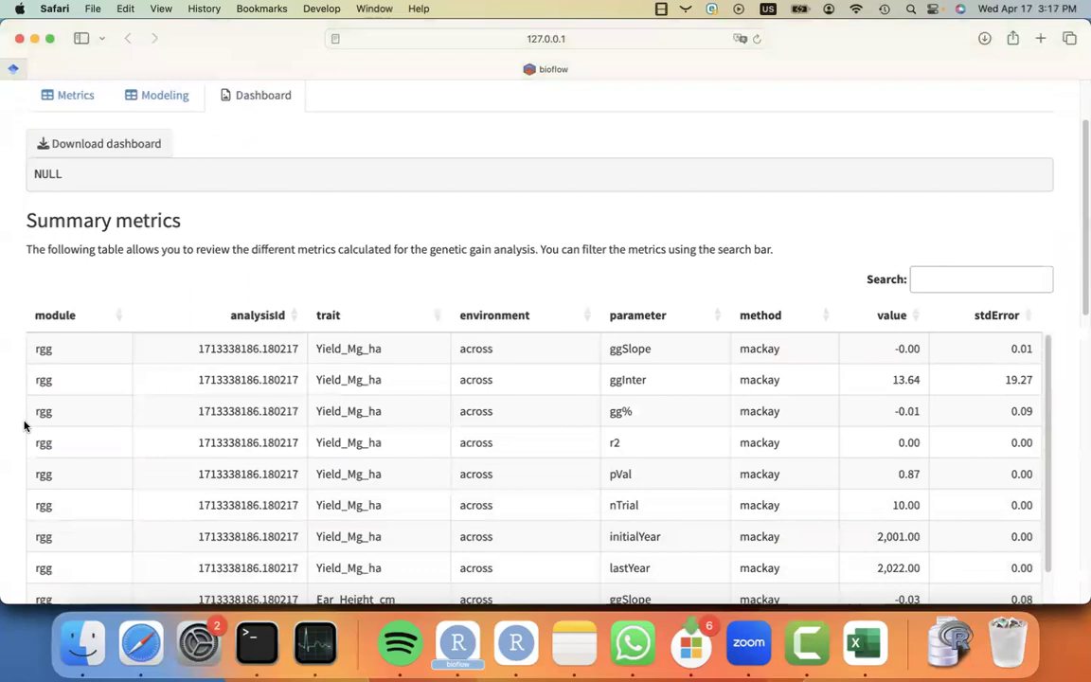
{"action": "scroll", "coordinate": [25, 425], "scroll_direction": "down", "scroll_amount": 2}
{"action": "scroll", "coordinate": [25, 425], "scroll_direction": "down", "scroll_amount": 1}
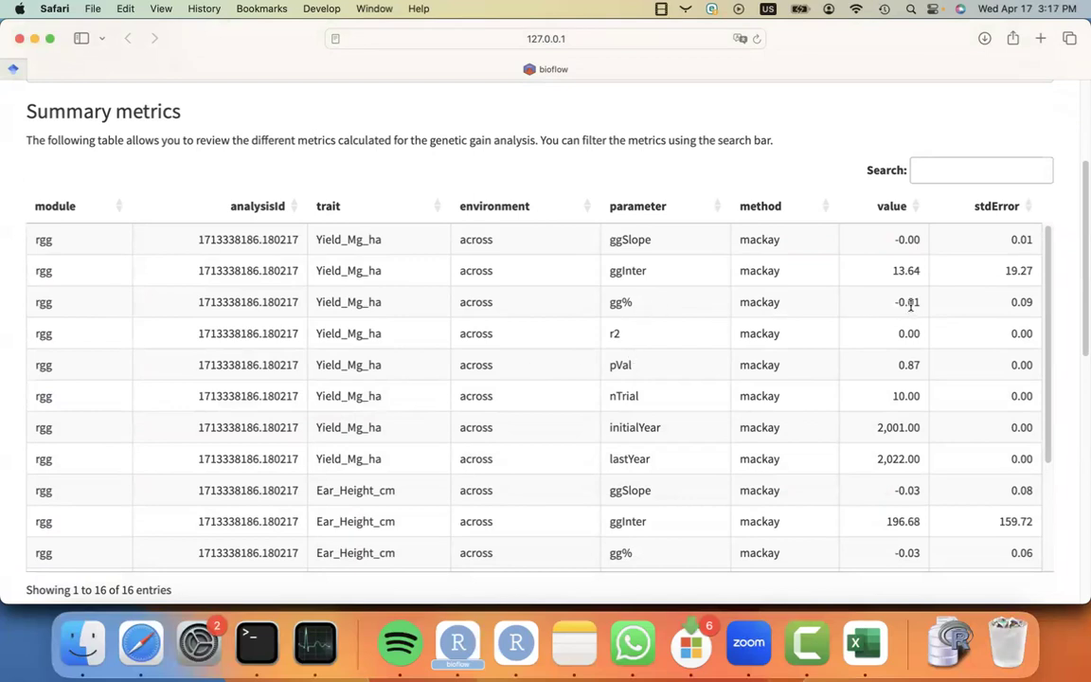
{"action": "scroll", "coordinate": [9, 555], "scroll_direction": "down", "scroll_amount": 1}
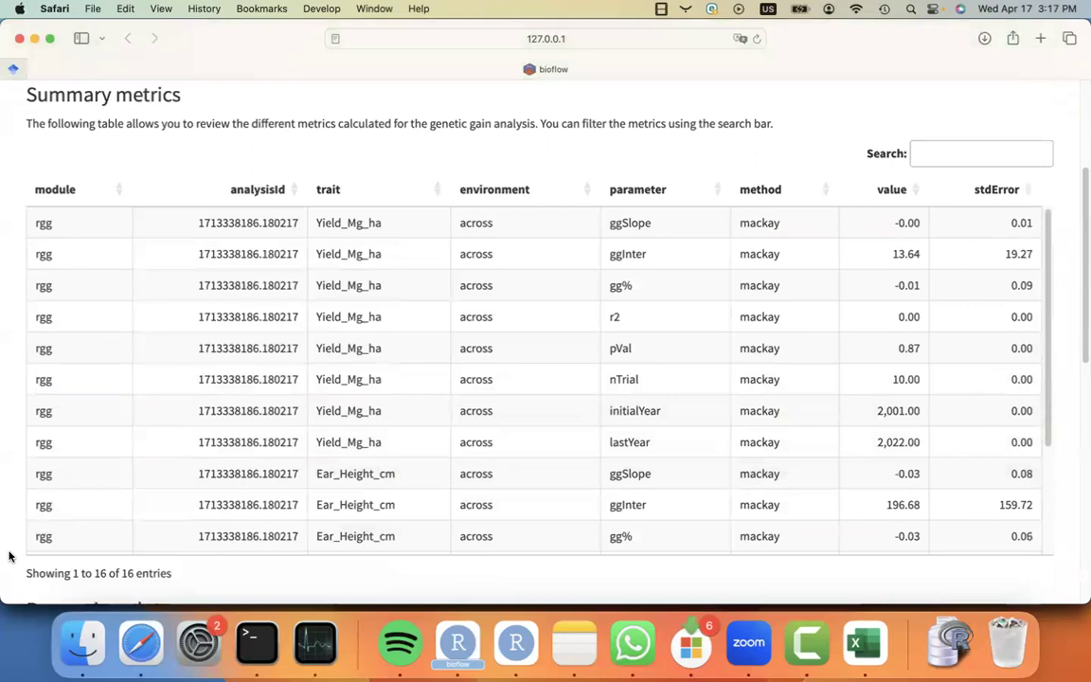
{"action": "scroll", "coordinate": [9, 555], "scroll_direction": "down", "scroll_amount": 10}
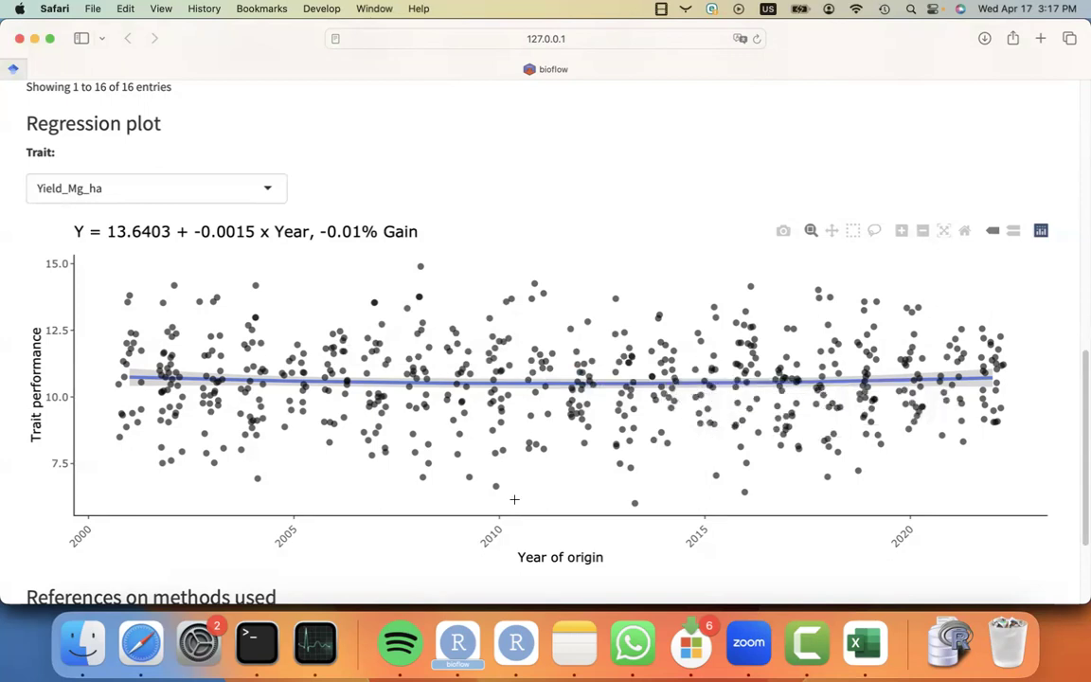
{"action": "scroll", "coordinate": [514, 499], "scroll_direction": "down", "scroll_amount": 3}
{"action": "scroll", "coordinate": [514, 499], "scroll_direction": "up", "scroll_amount": 2}
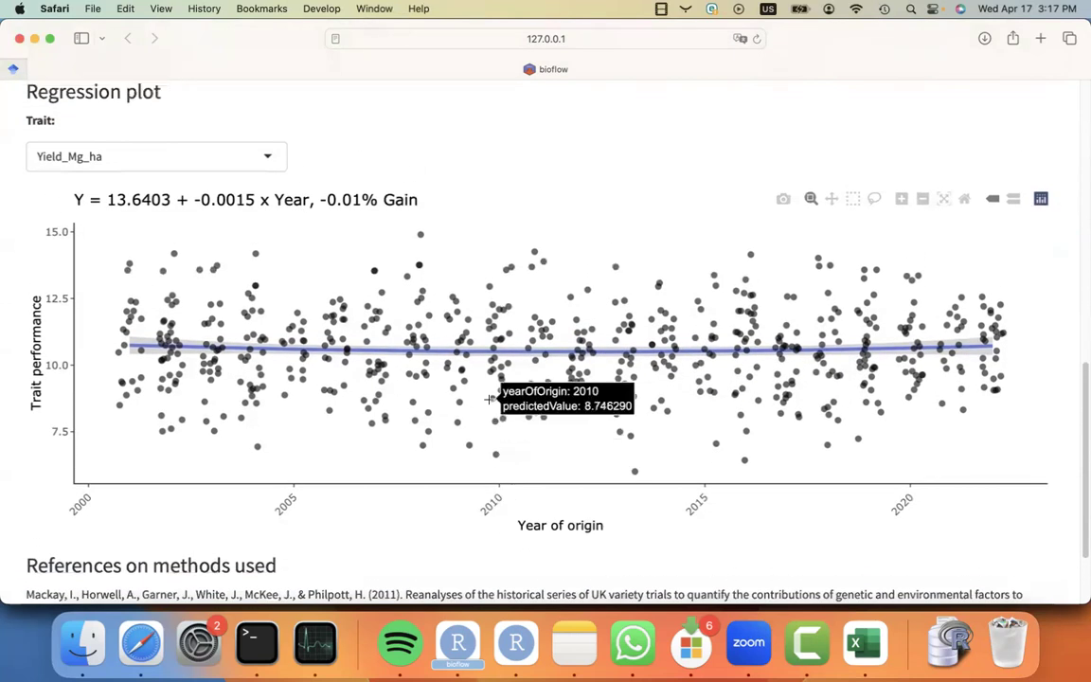
{"action": "scroll", "coordinate": [490, 398], "scroll_direction": "up", "scroll_amount": 2}
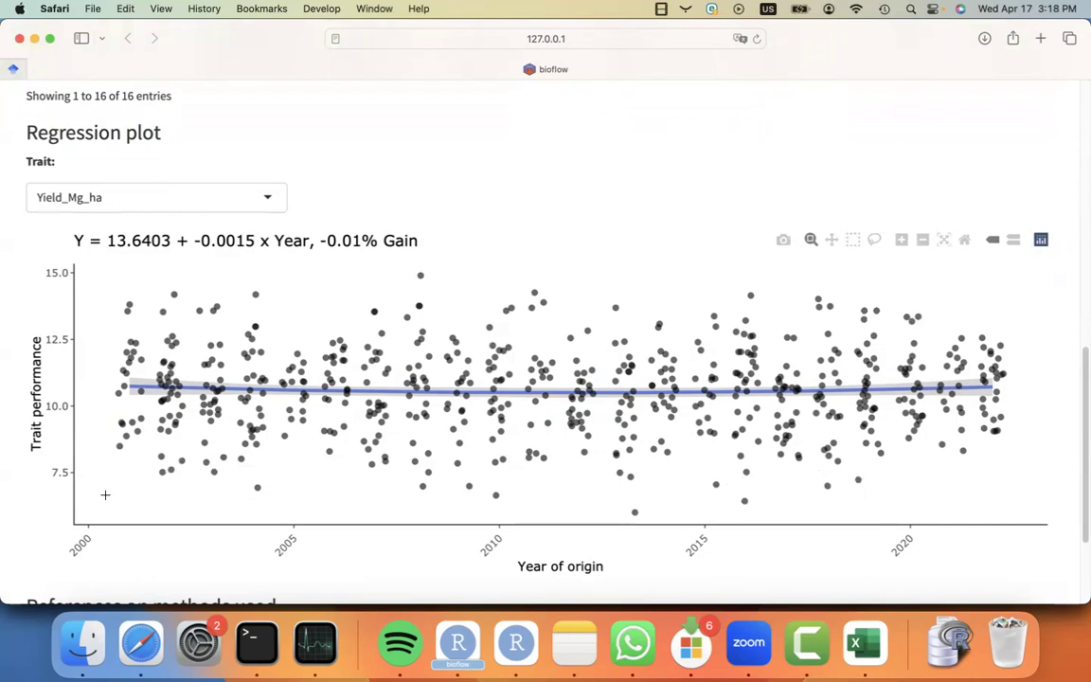
{"action": "scroll", "coordinate": [88, 555], "scroll_direction": "down", "scroll_amount": 5}
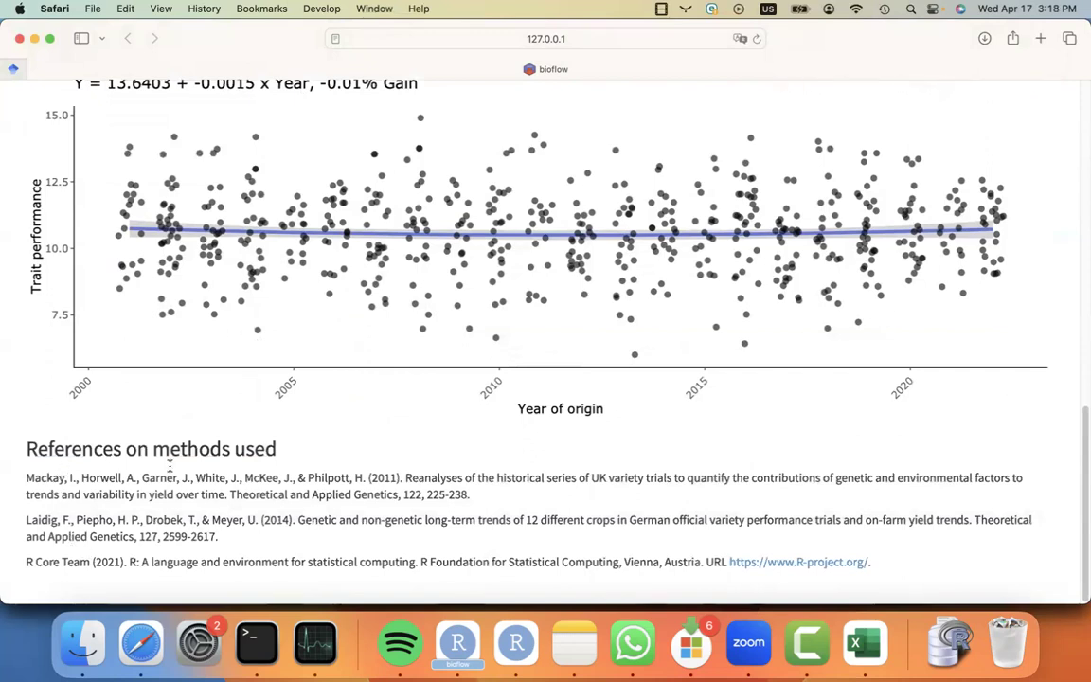
{"action": "scroll", "coordinate": [166, 459], "scroll_direction": "up", "scroll_amount": 15}
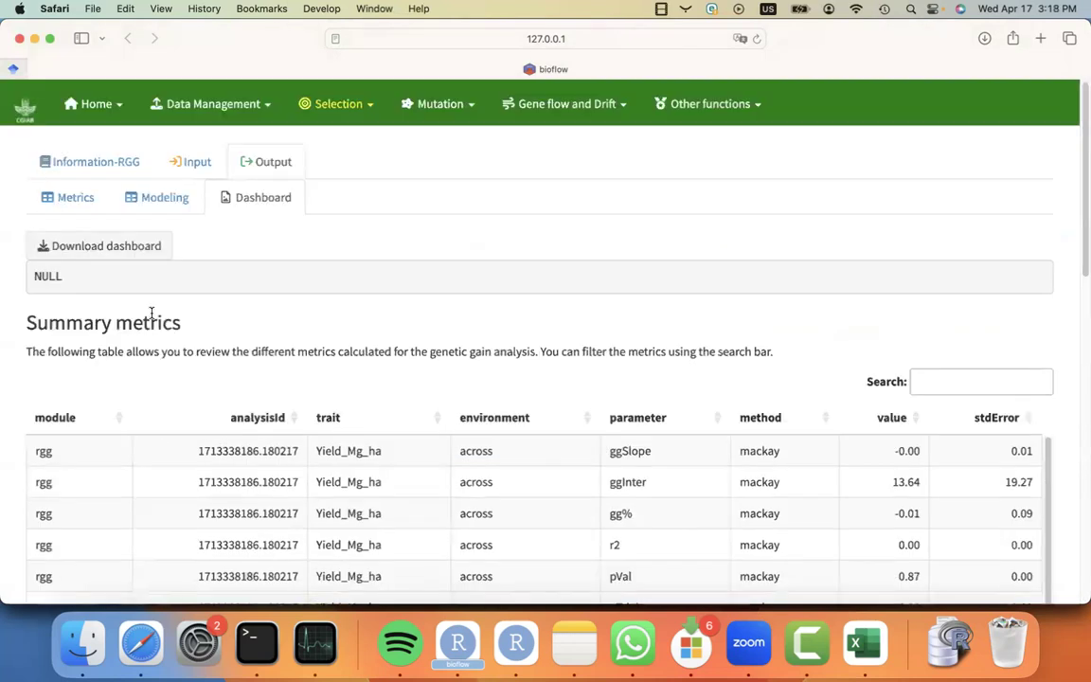
Download the realized genetic gain dashboard and open the downloaded HTML report.
{"action": "left_click", "coordinate": [107, 248]}
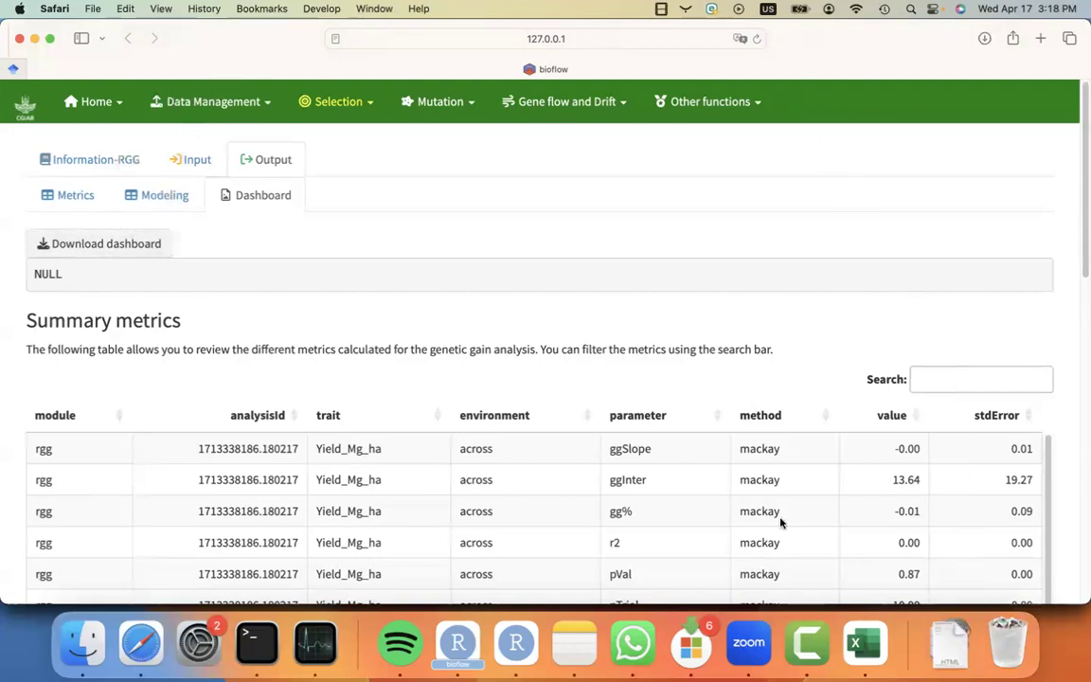
{"action": "left_click", "coordinate": [954, 629]}
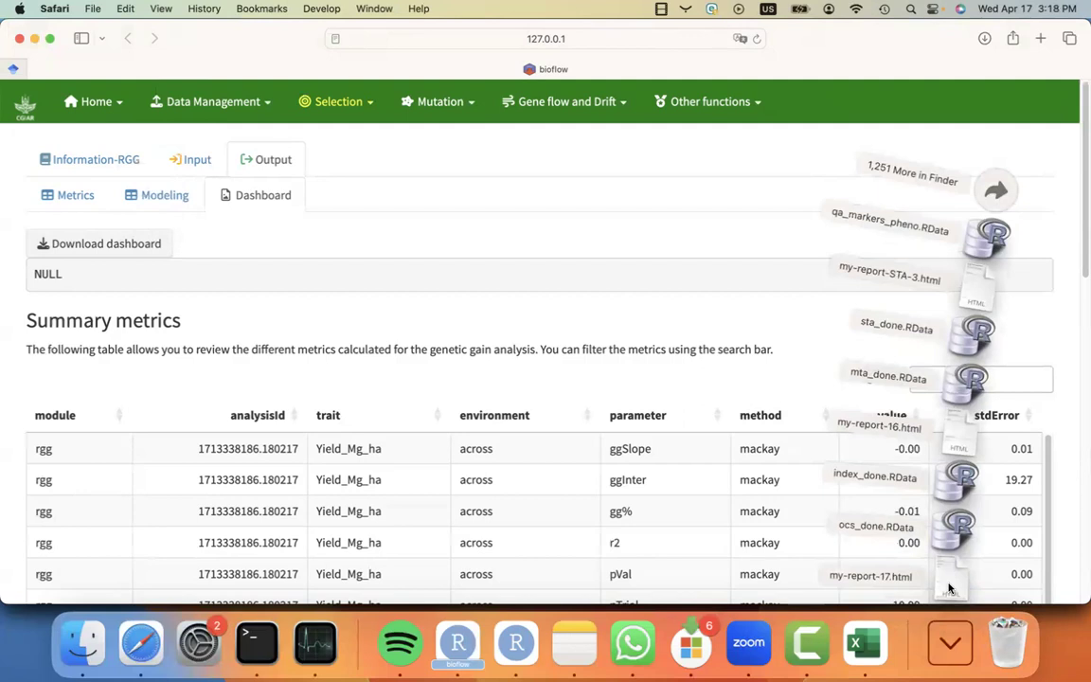
{"action": "left_click", "coordinate": [949, 588]}
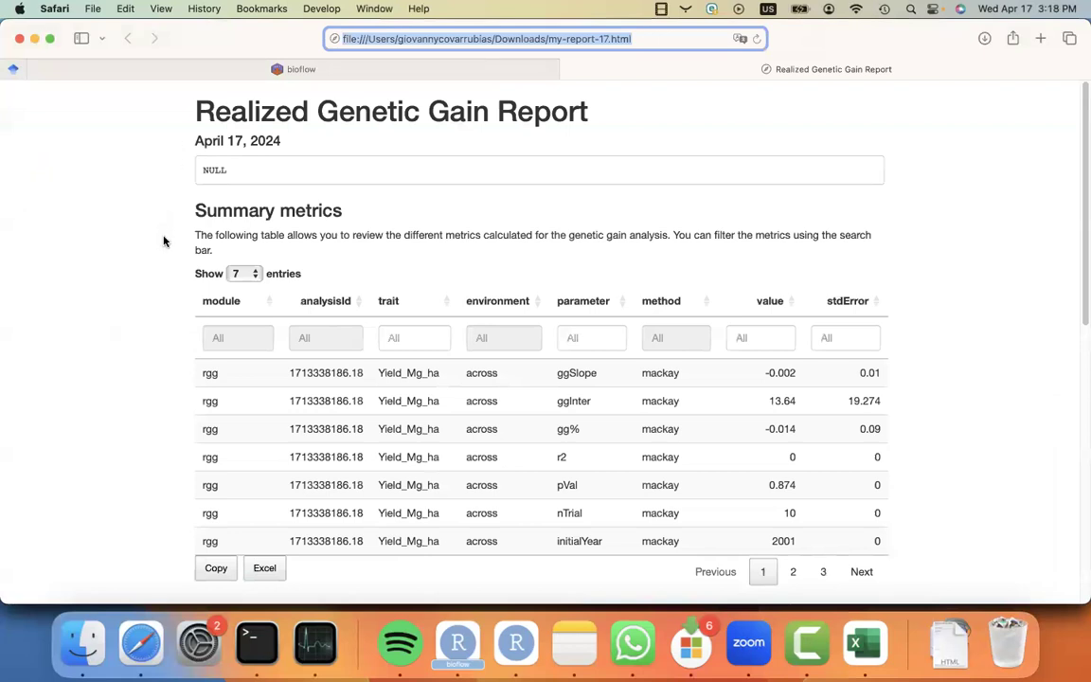
Examine the report's summary metrics and its regression plot for Ear_Height_cm.
{"action": "scroll", "coordinate": [159, 269], "scroll_direction": "down", "scroll_amount": 2}
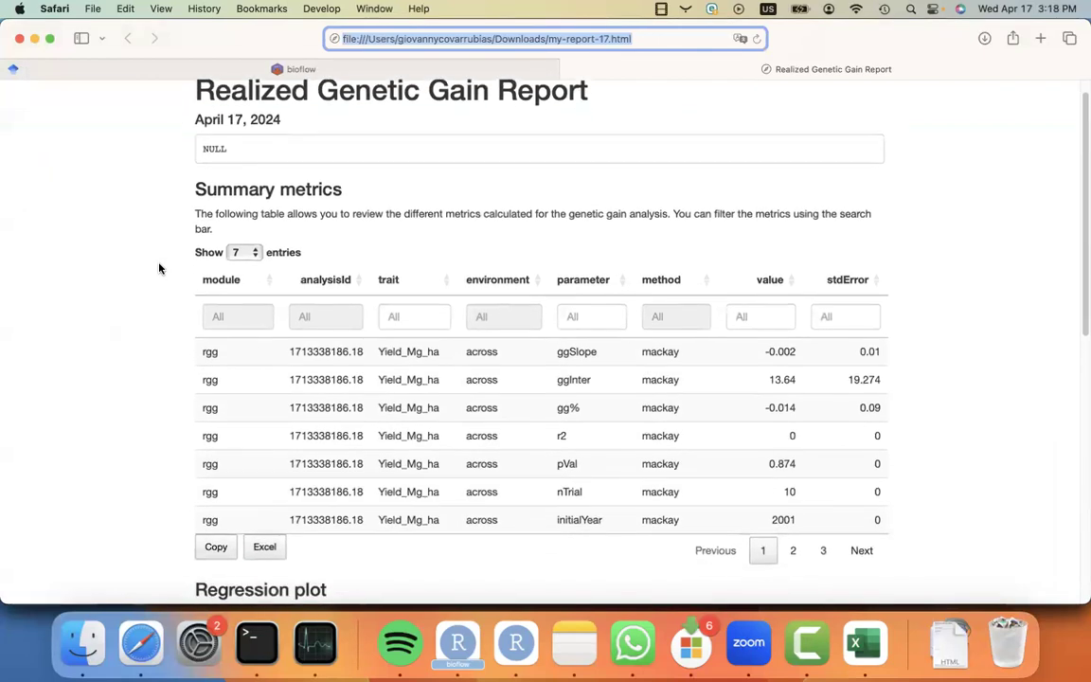
{"action": "scroll", "coordinate": [159, 269], "scroll_direction": "down", "scroll_amount": 5}
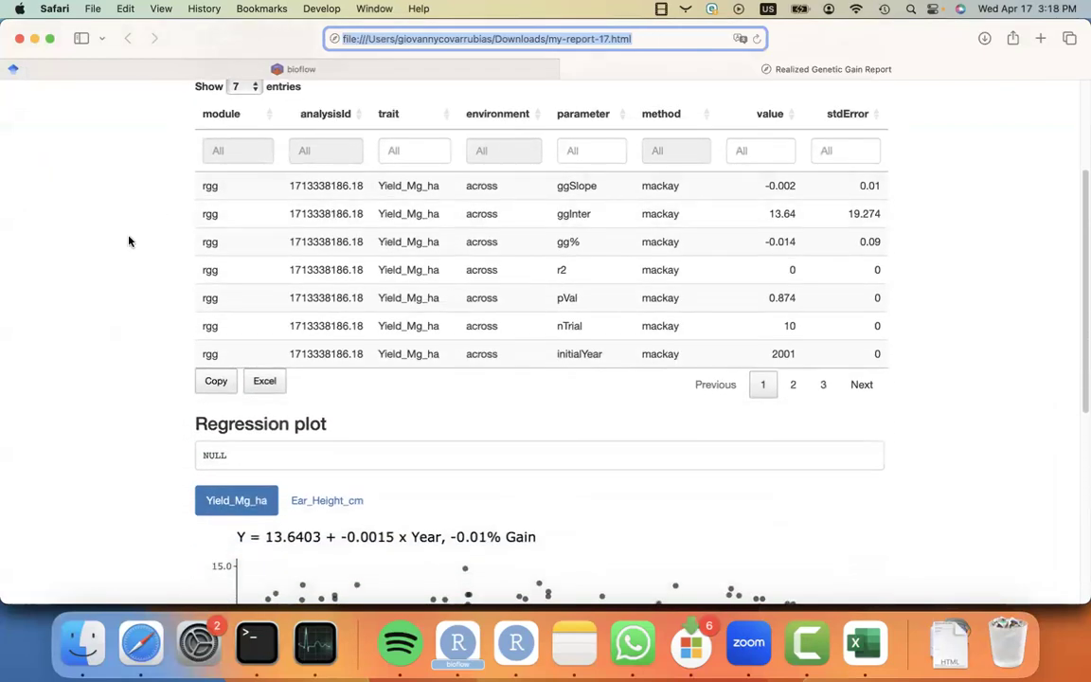
{"action": "scroll", "coordinate": [156, 311], "scroll_direction": "down", "scroll_amount": 9}
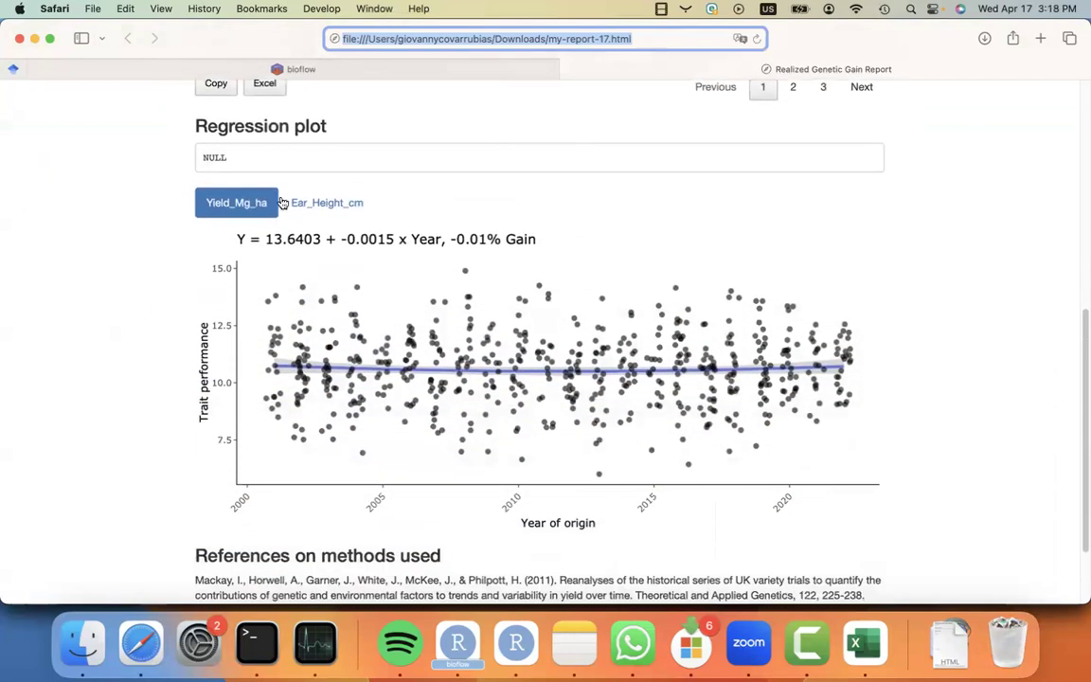
{"action": "left_click", "coordinate": [326, 205]}
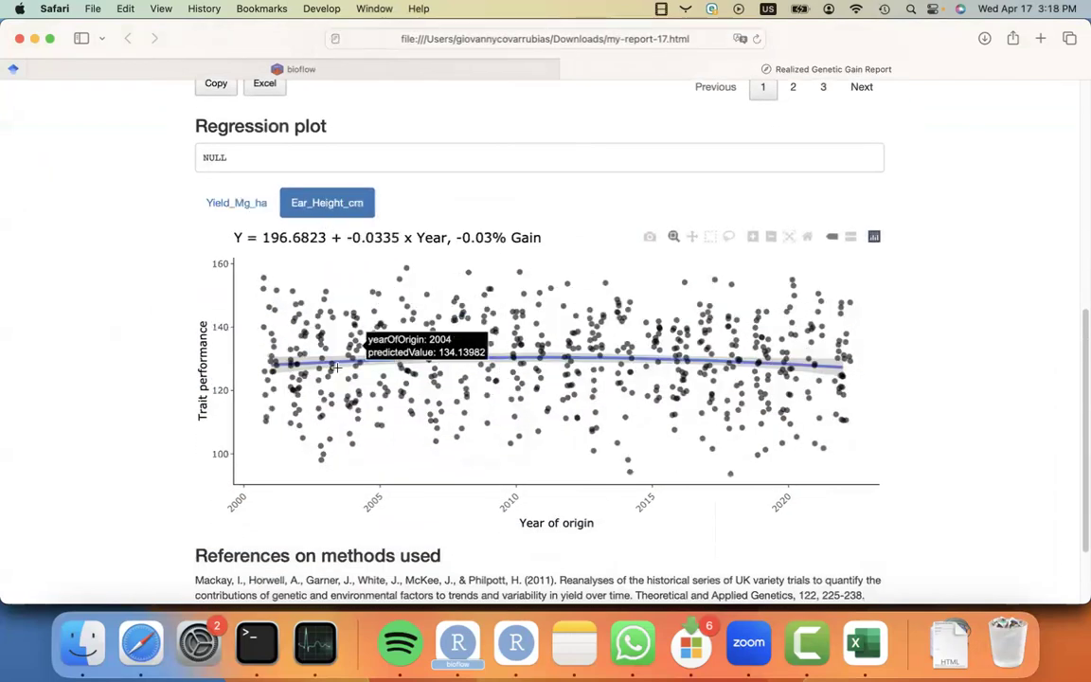
{"action": "scroll", "coordinate": [428, 379], "scroll_direction": "down", "scroll_amount": 2}
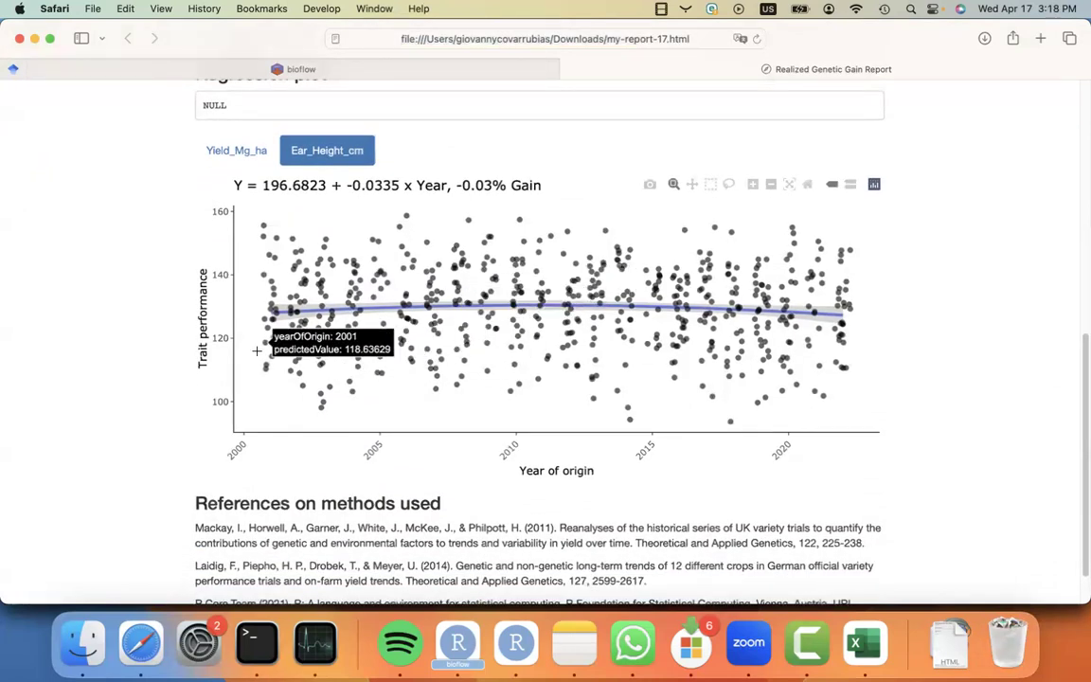
Save the analysis to the computer under the name gain_analysis and check the downloaded file.
{"action": "left_click", "coordinate": [333, 66]}
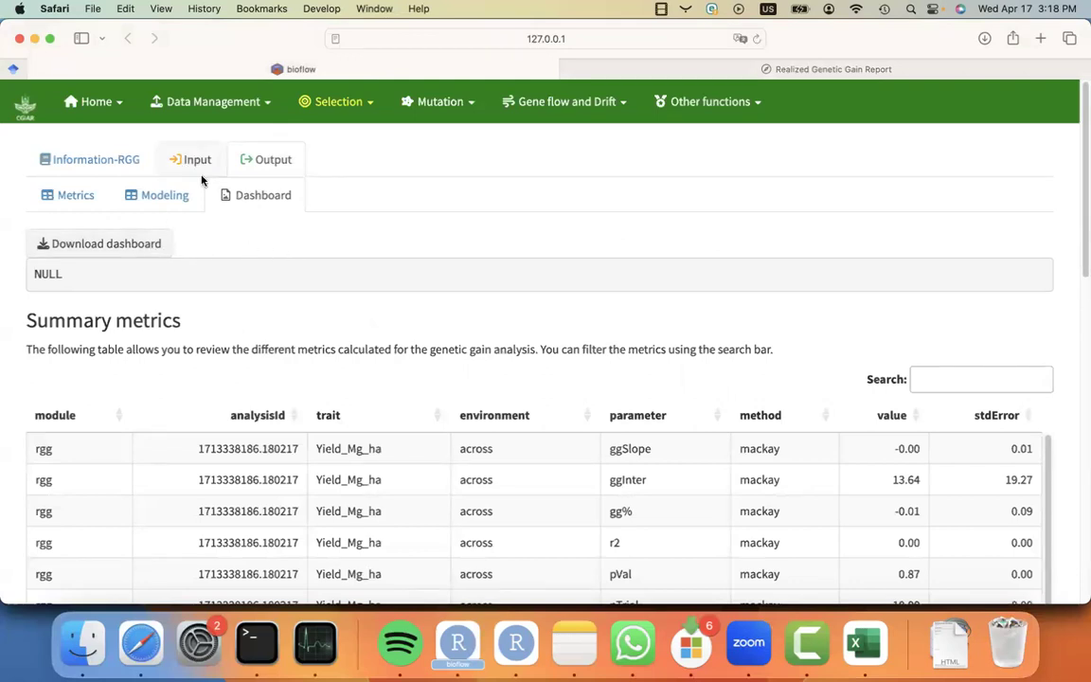
{"action": "left_click", "coordinate": [224, 117]}
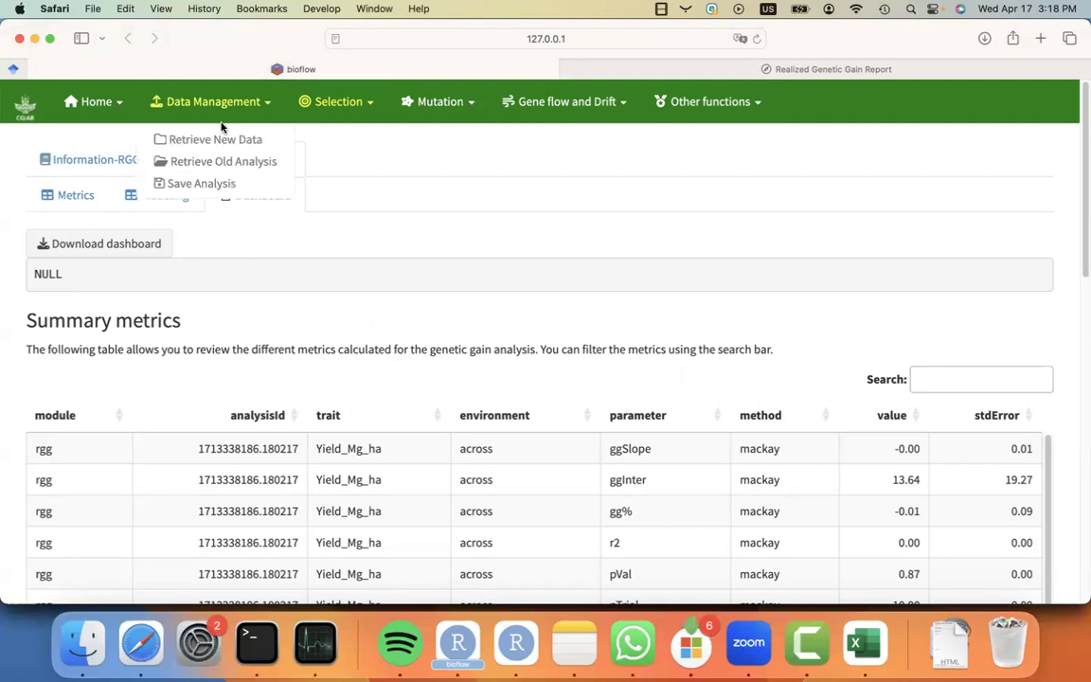
{"action": "left_click", "coordinate": [211, 184]}
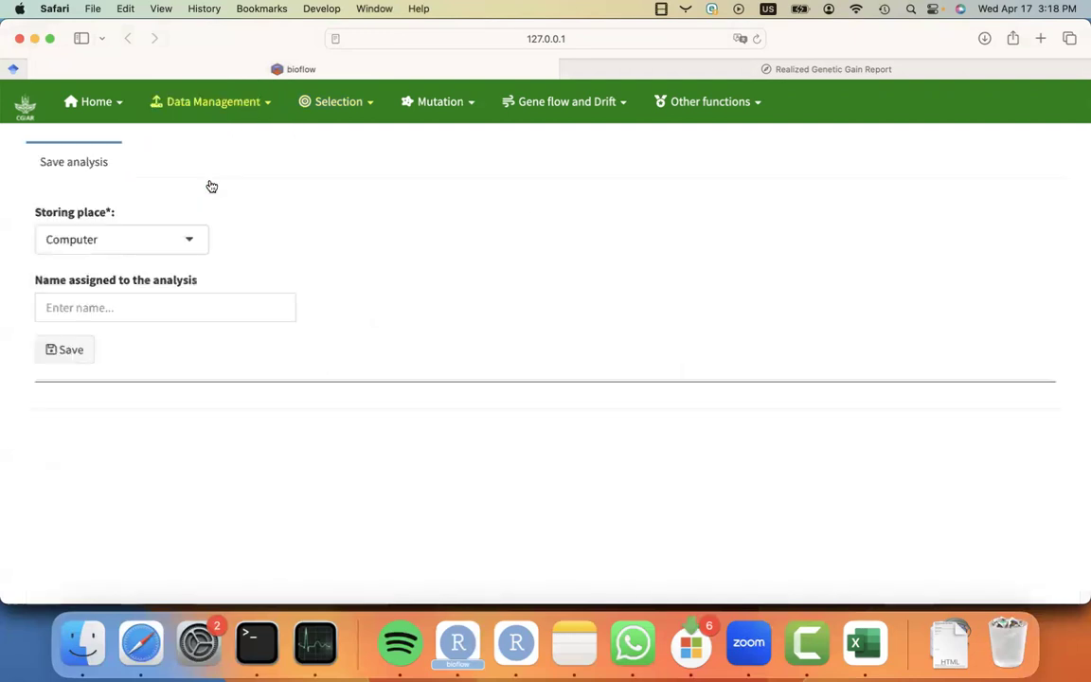
{"action": "left_click", "coordinate": [67, 305]}
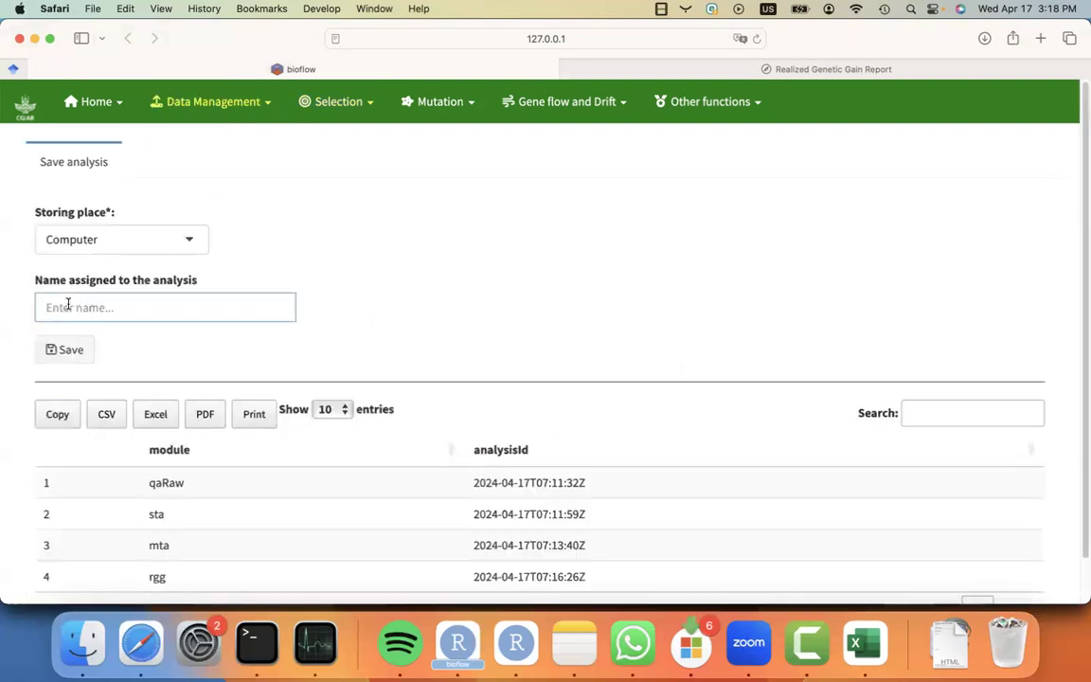
{"action": "type", "text": "gain_analysis"}
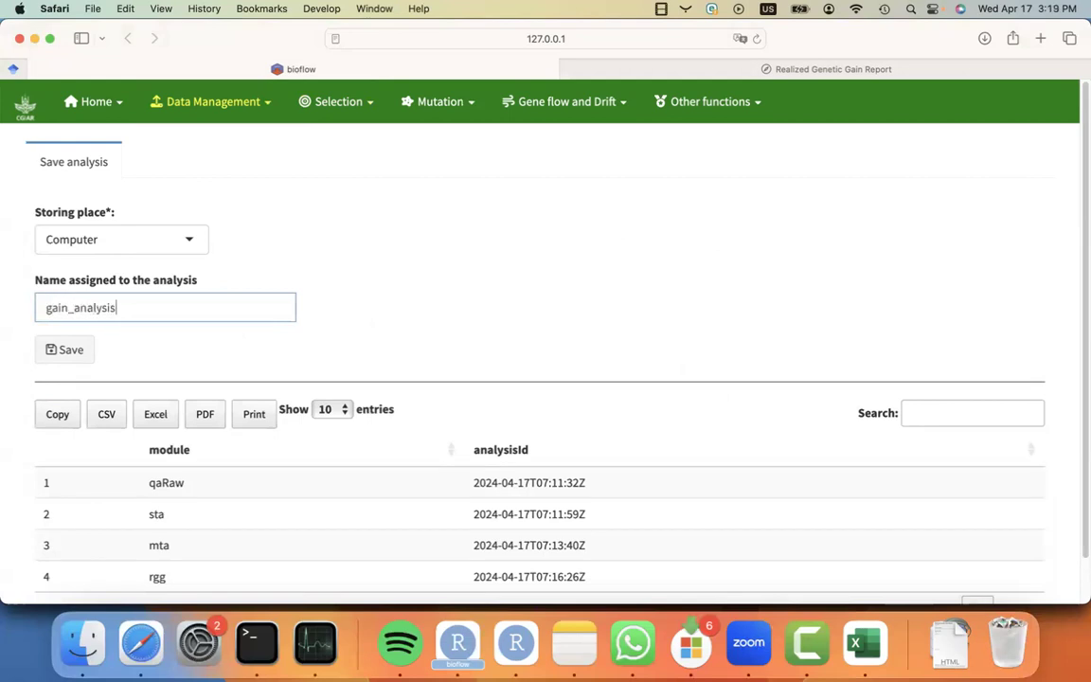
{"action": "left_click", "coordinate": [52, 357]}
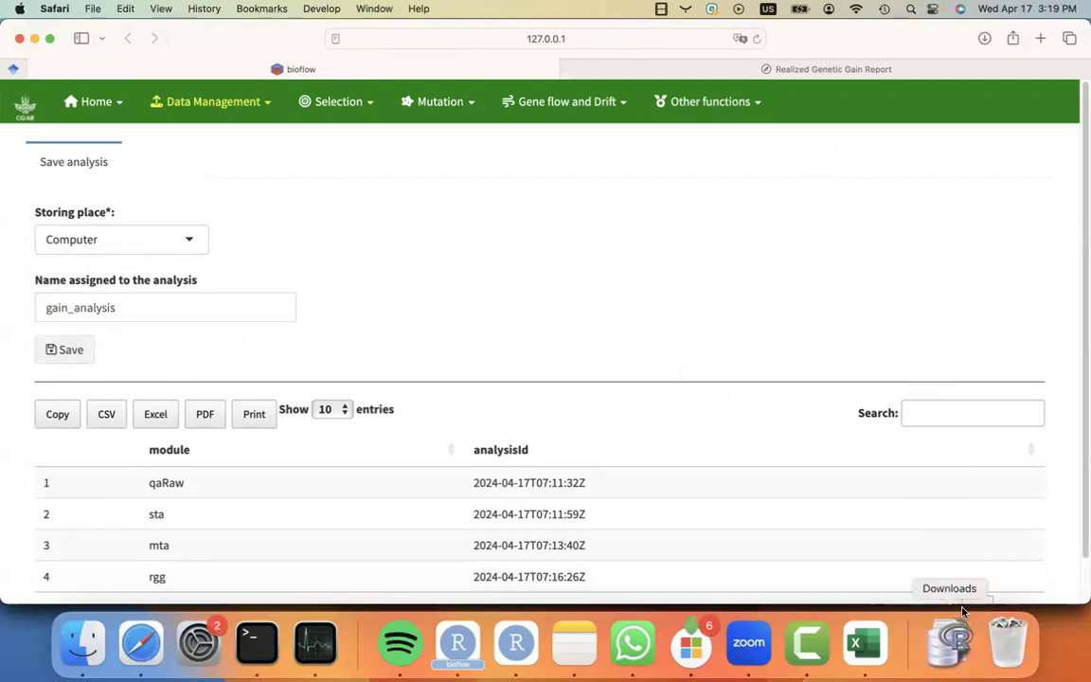
{"action": "left_click", "coordinate": [953, 645]}
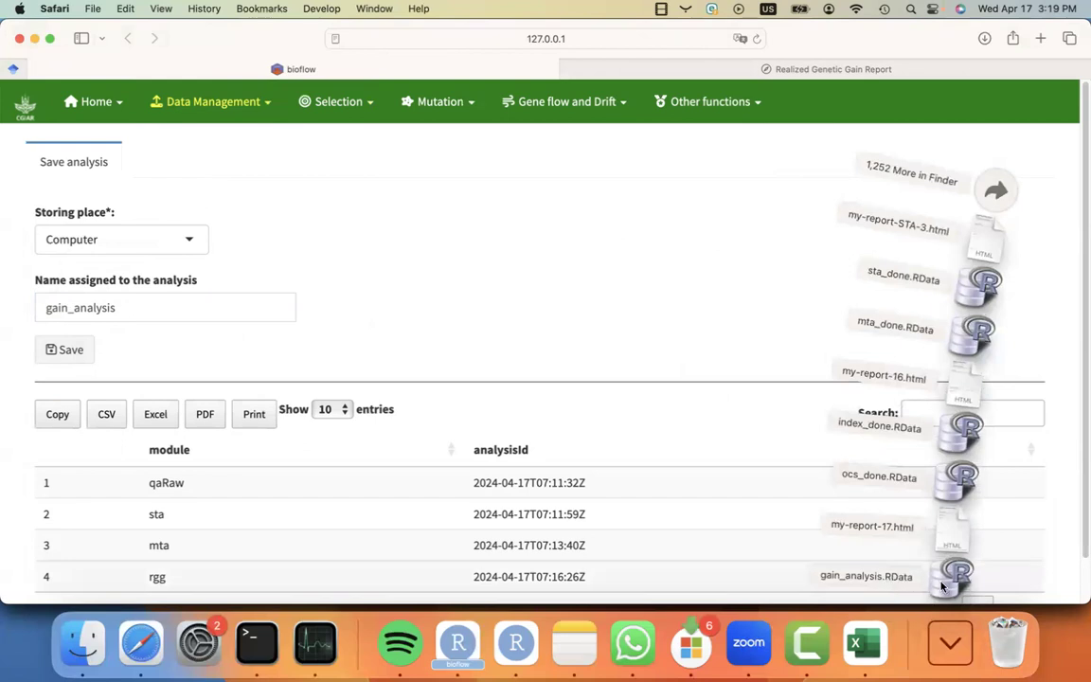
Reopen the Downloads stack to check the saved gain_analysis.RData file among the downloads.
{"action": "left_click", "coordinate": [562, 327]}
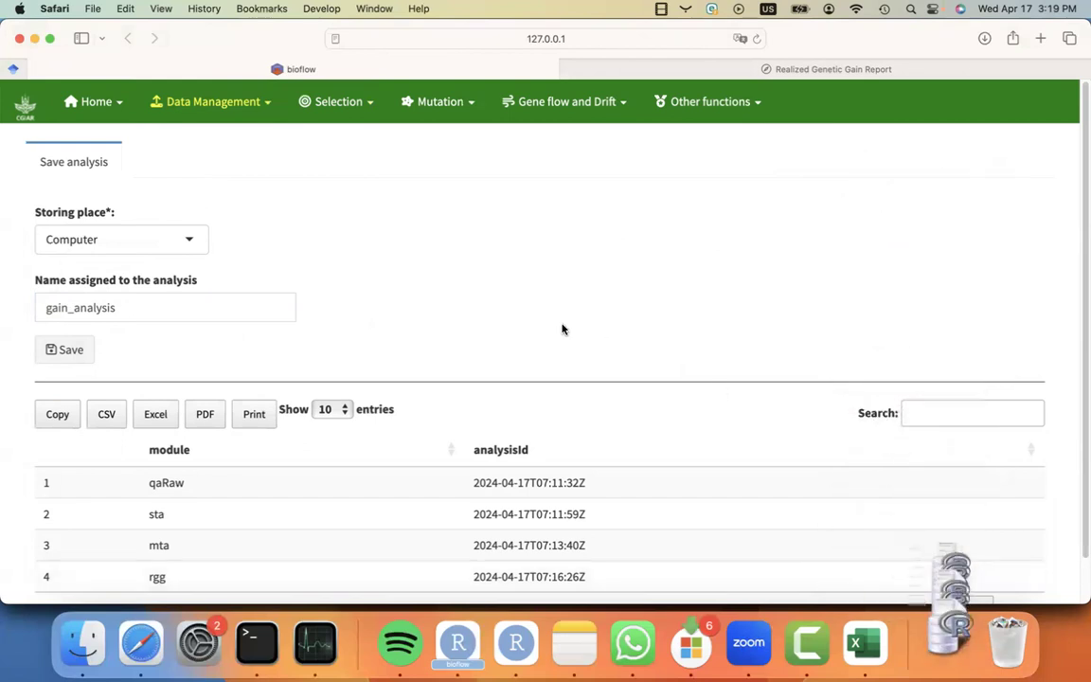
{"action": "left_click", "coordinate": [949, 643]}
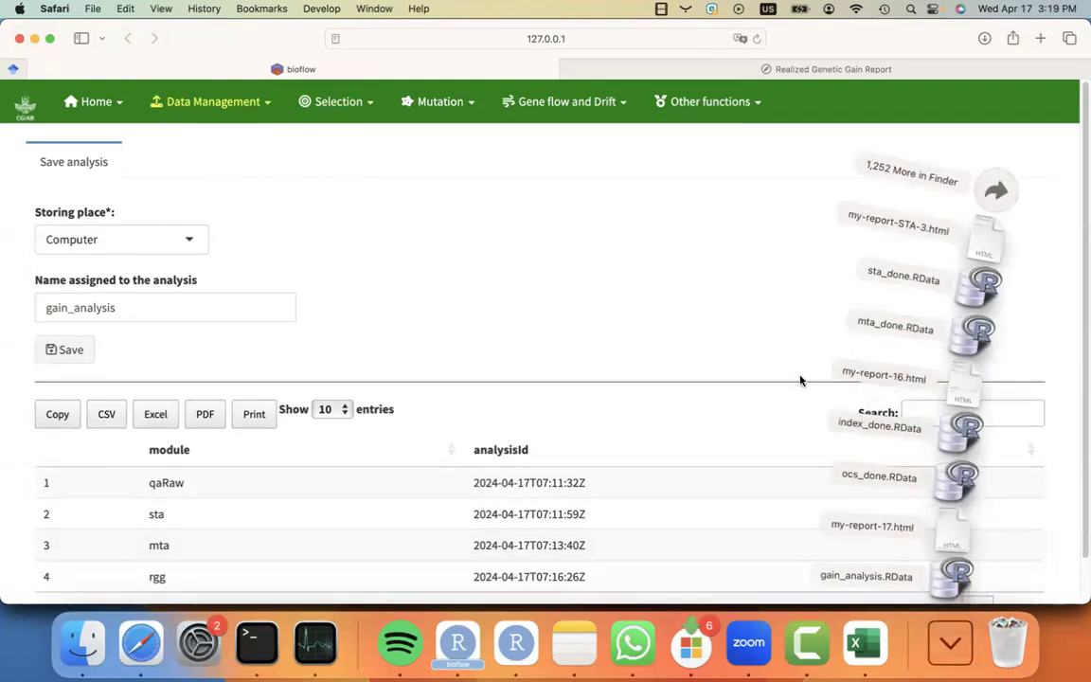
{"action": "left_click", "coordinate": [677, 332]}
{"action": "left_click", "coordinate": [214, 102]}
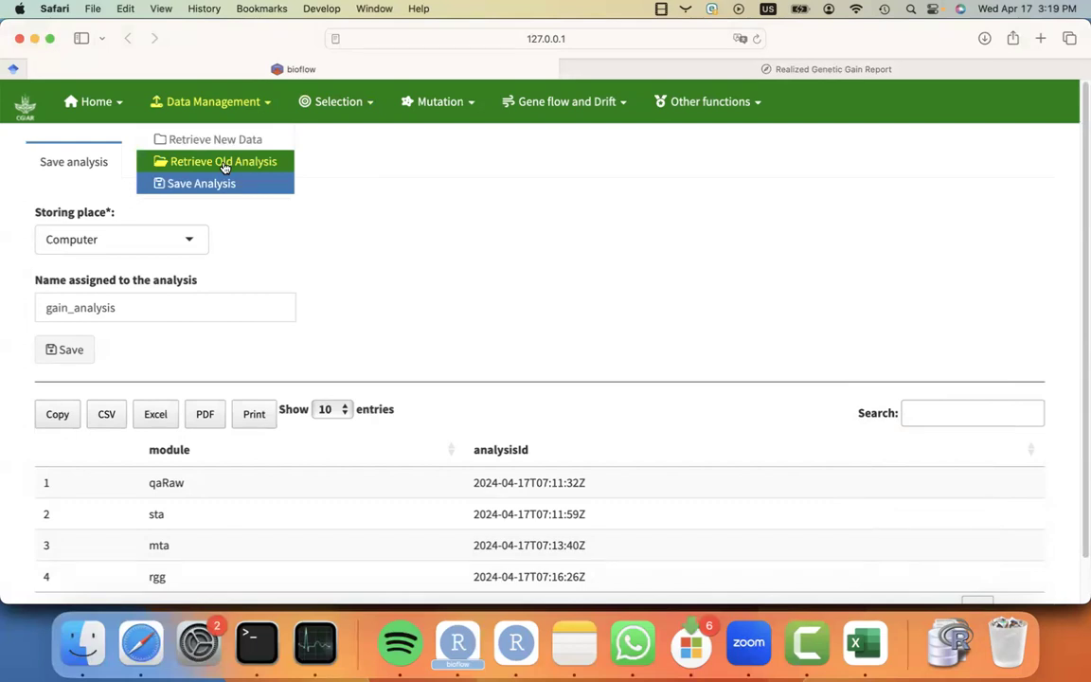
{"action": "left_click", "coordinate": [356, 242]}
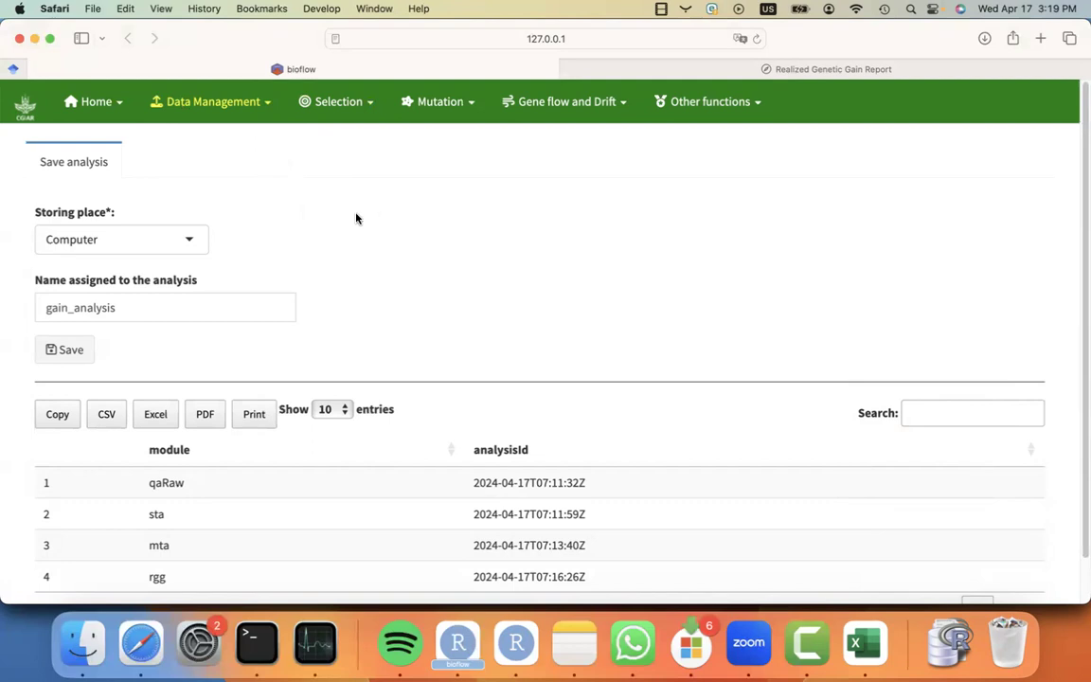
{"action": "left_click", "coordinate": [228, 98]}
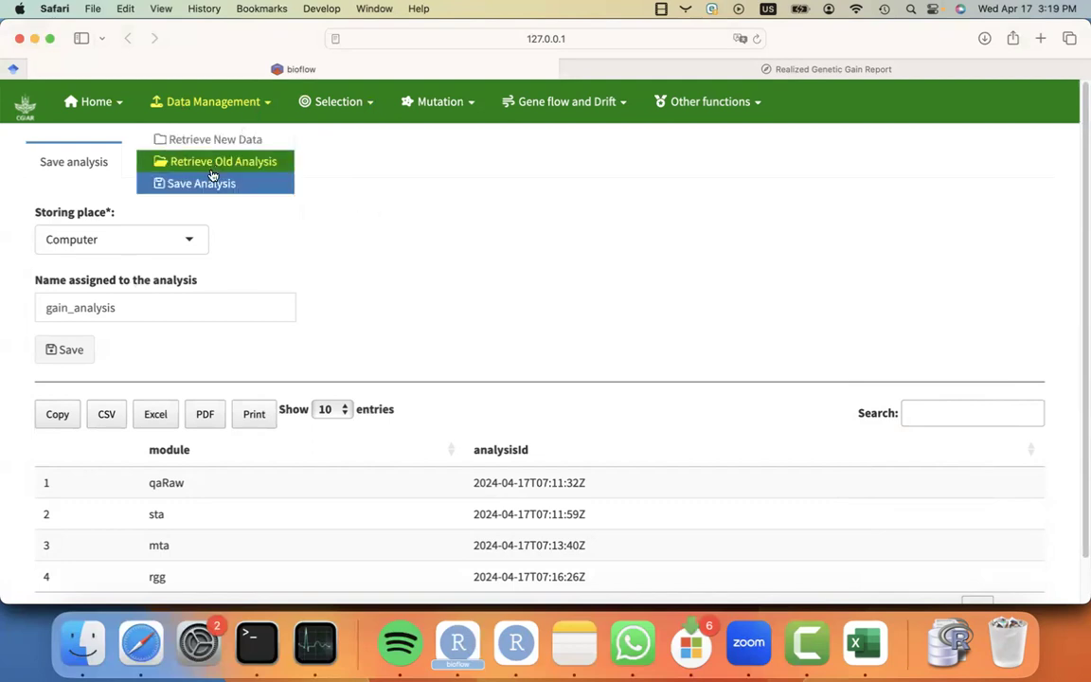
{"action": "left_click", "coordinate": [396, 212]}
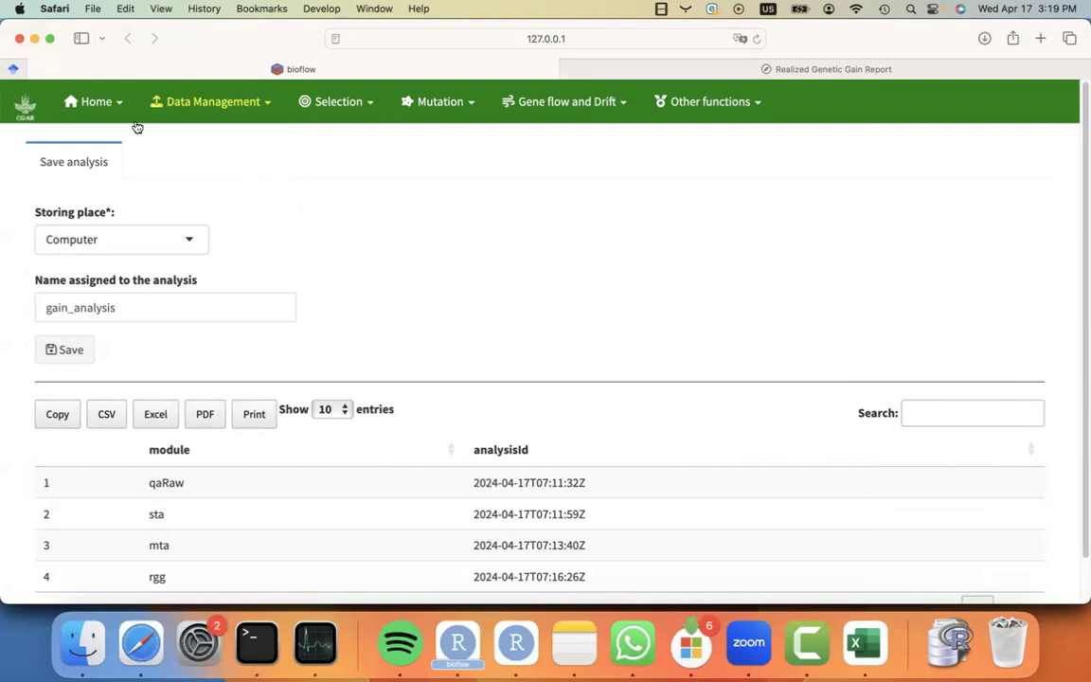
Open the About us page from the Home menu and view its Contact & Development section.
{"action": "left_click", "coordinate": [108, 106]}
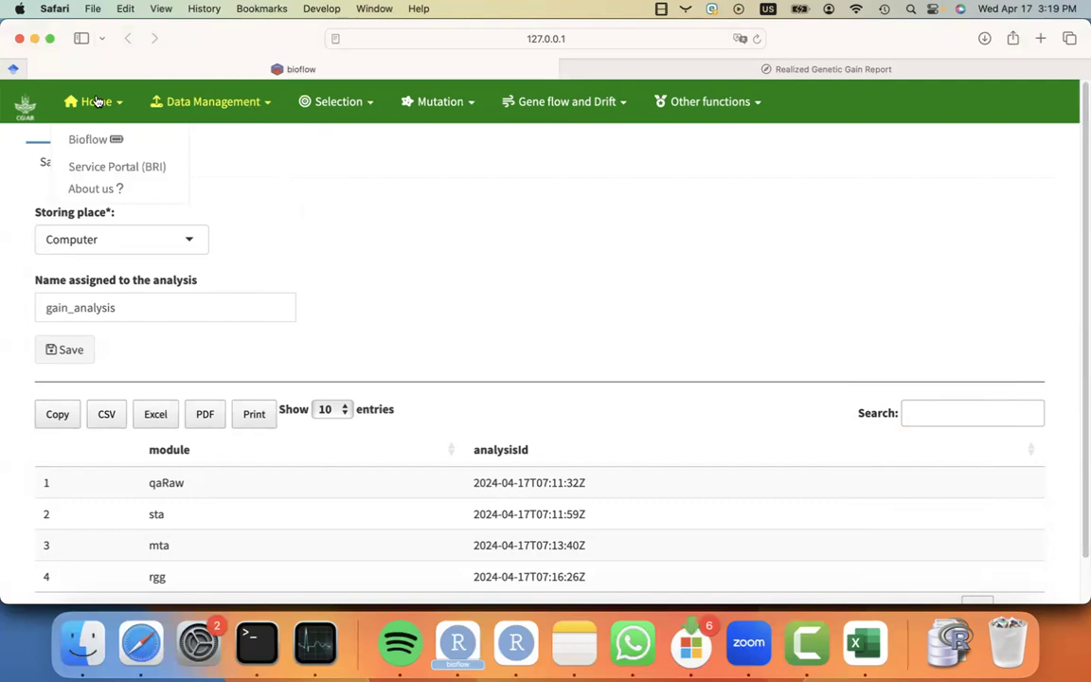
{"action": "left_click", "coordinate": [110, 188]}
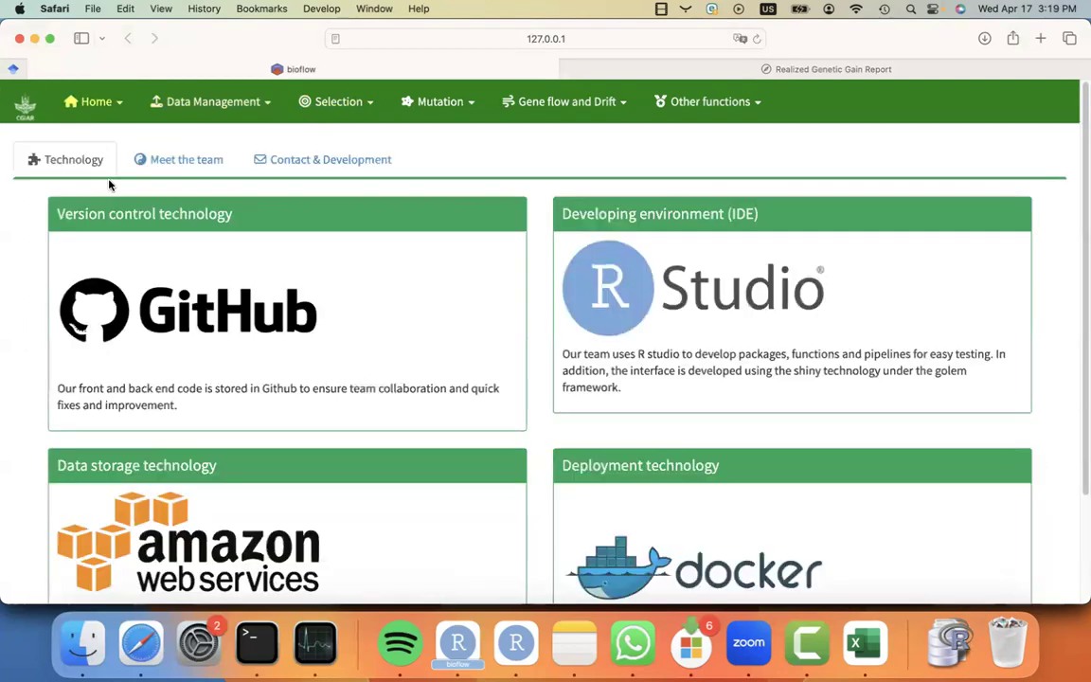
{"action": "left_click", "coordinate": [312, 158]}
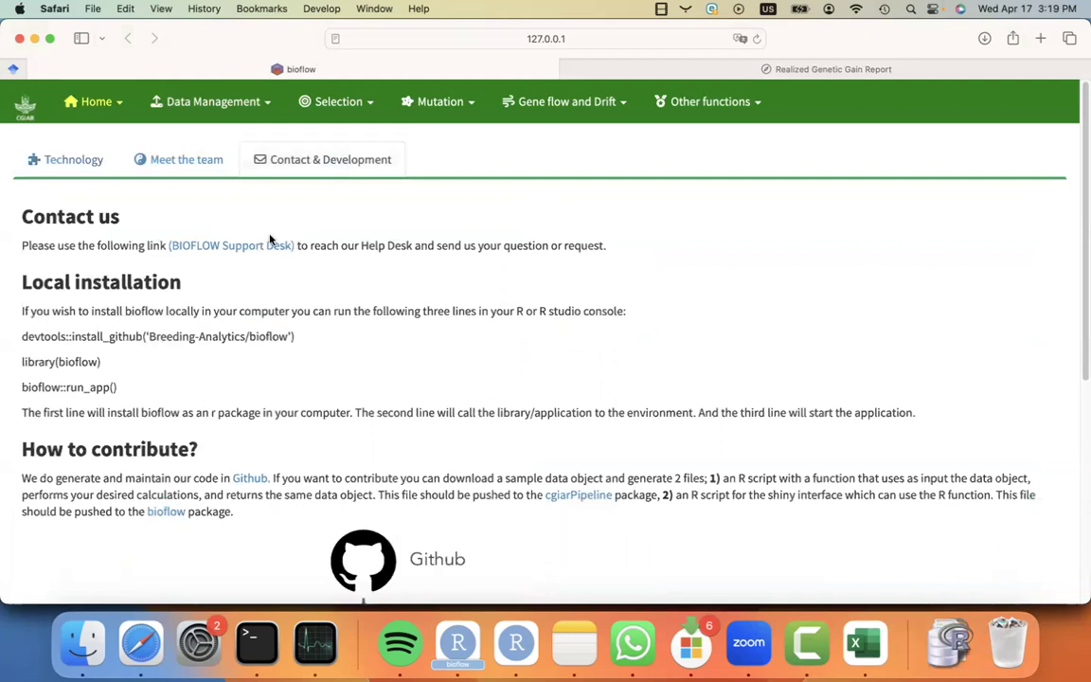